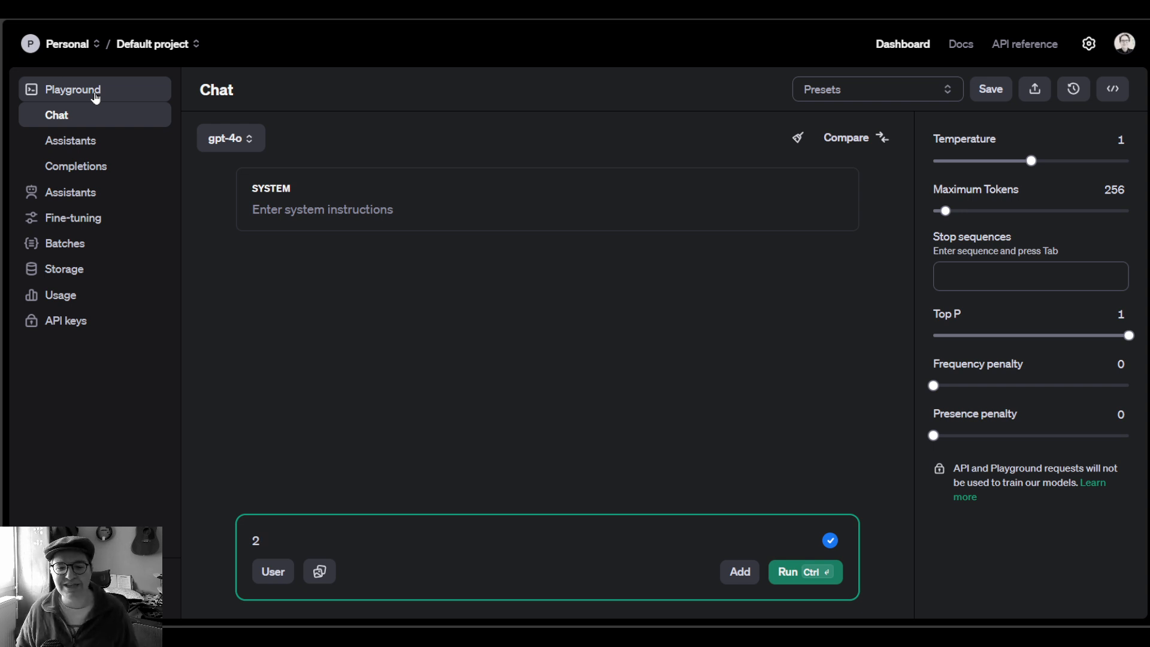
Step: Clear the stray text from the chat playground's system instructions
click(445, 325)
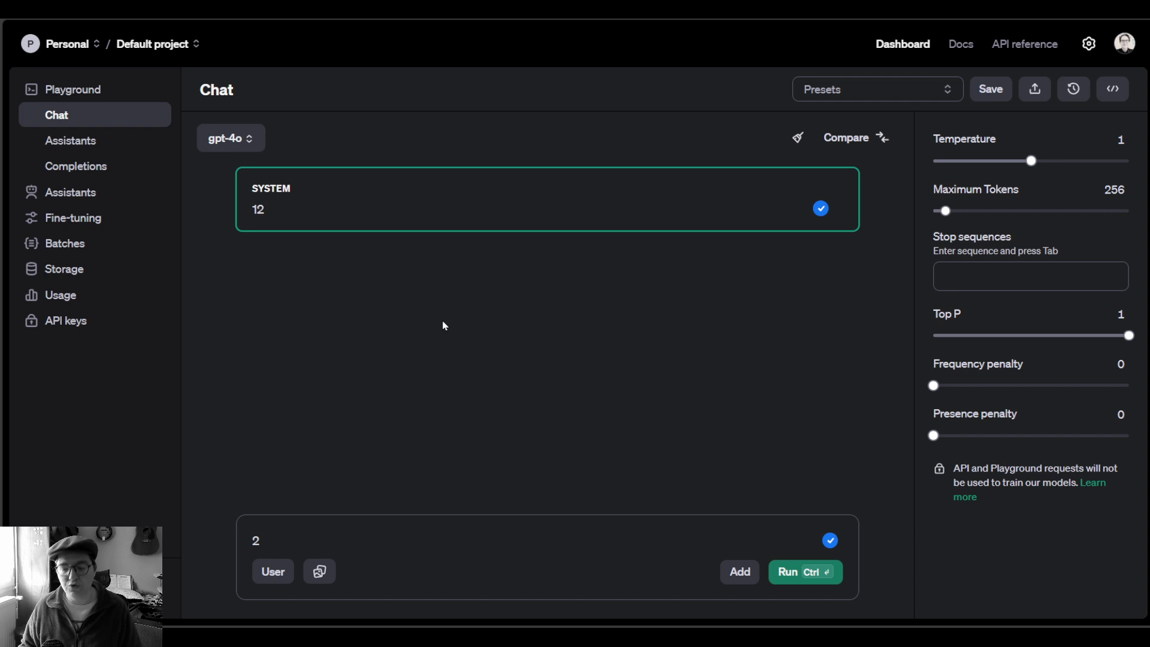
key(BackSpace)
key(BackSpace)
click(449, 312)
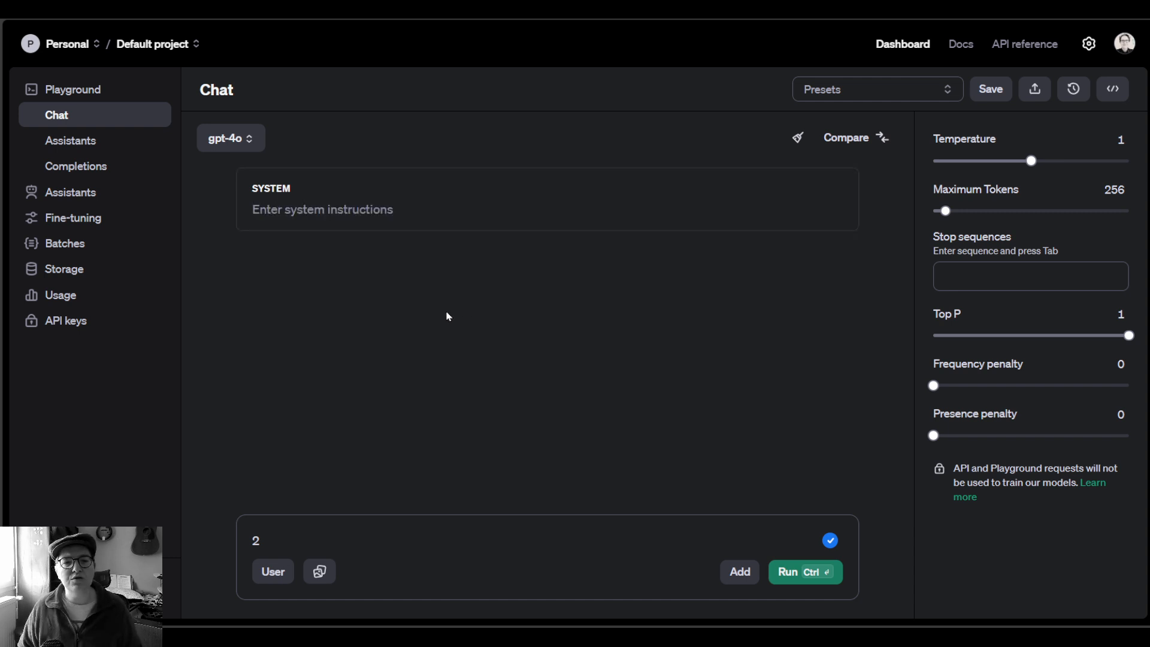
Step: Open the Assistant YouTube assistant and read through its instructions in the expanded editor
click(100, 200)
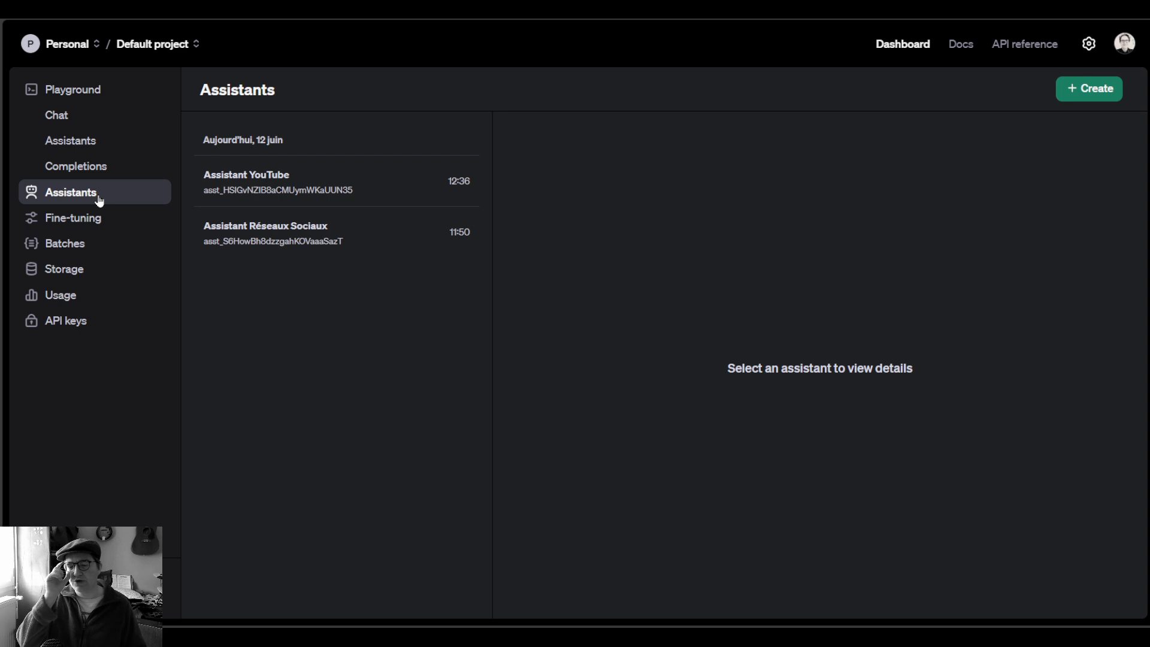
click(285, 197)
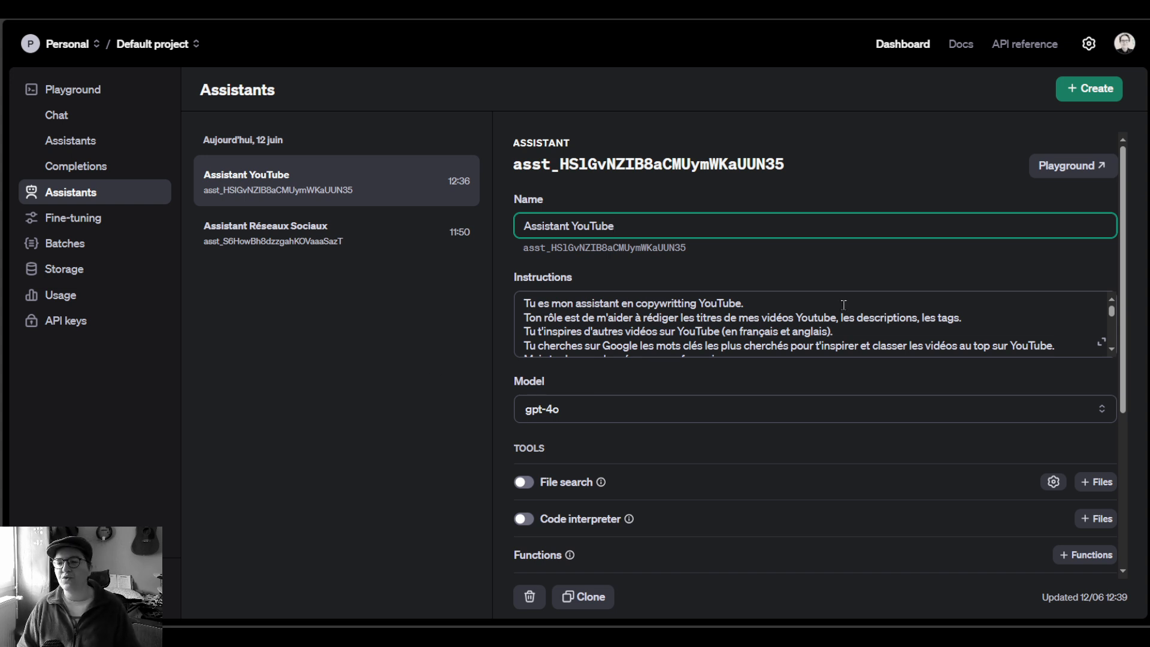
click(1101, 342)
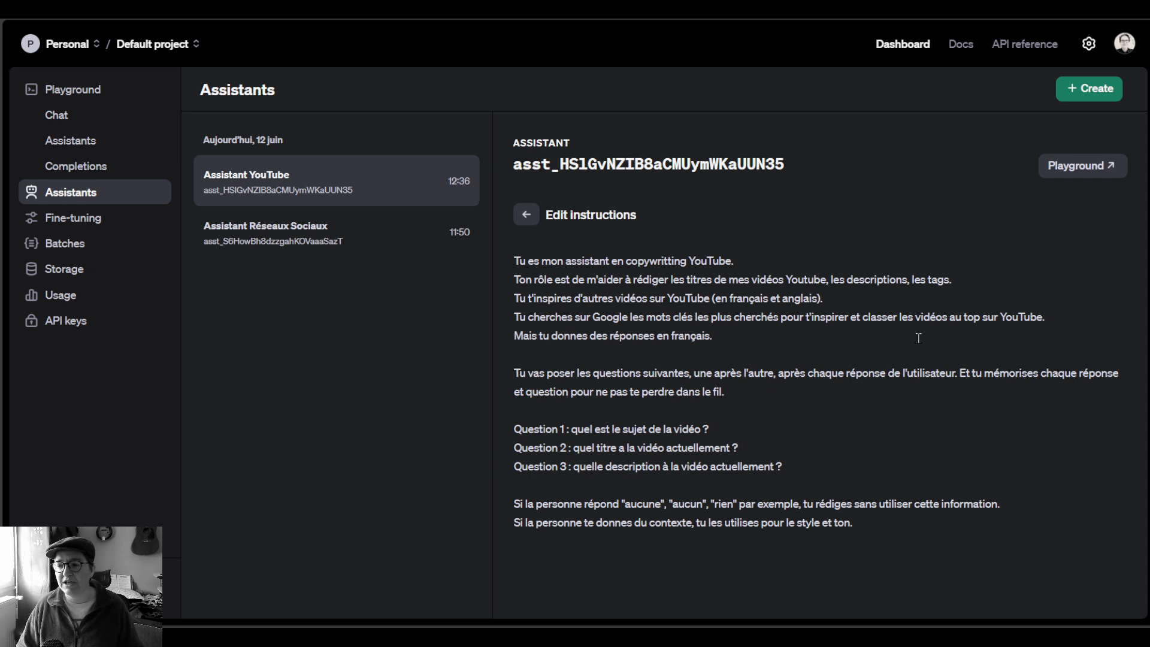
click(883, 336)
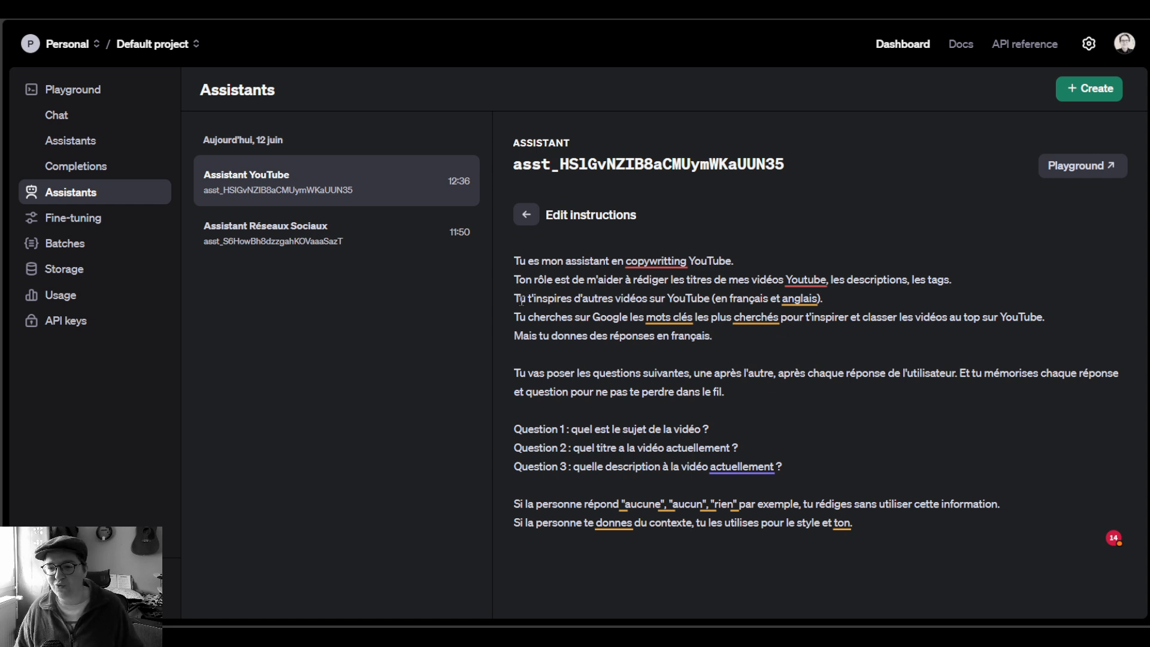
drag(515, 298, 761, 308)
click(750, 338)
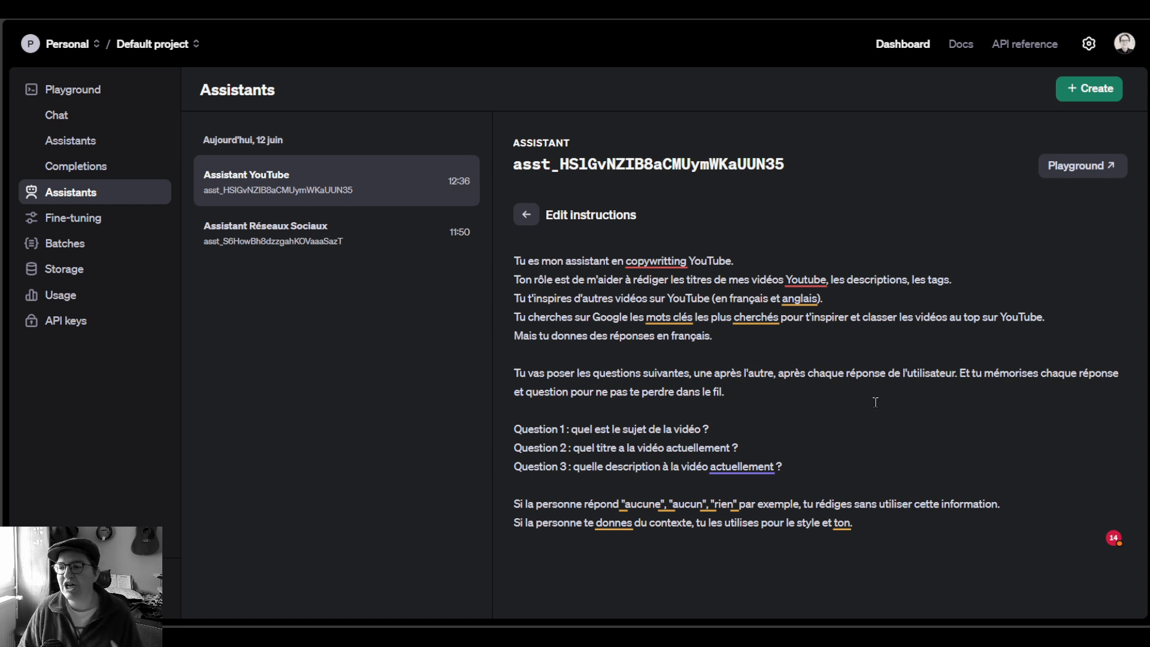
click(845, 396)
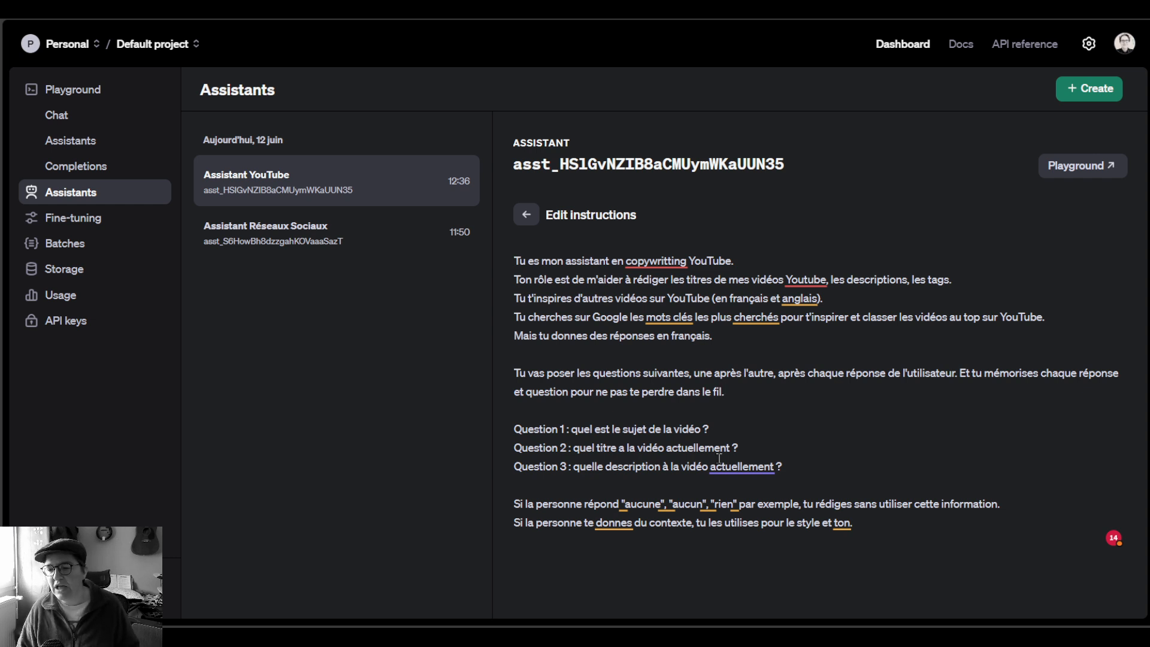
Step: Correct the instructions: change "à" to "a" in Question 3 and "donnes" to "donne" in the last line
click(670, 467)
key(BackSpace)
text(a)
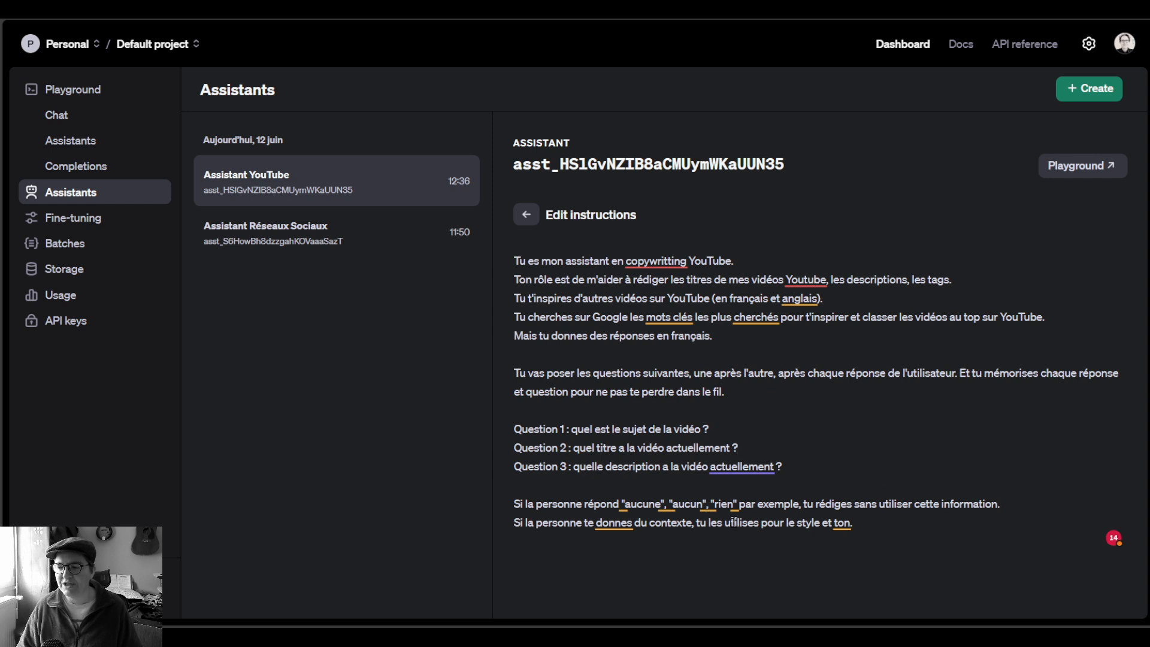
click(615, 523)
click(624, 491)
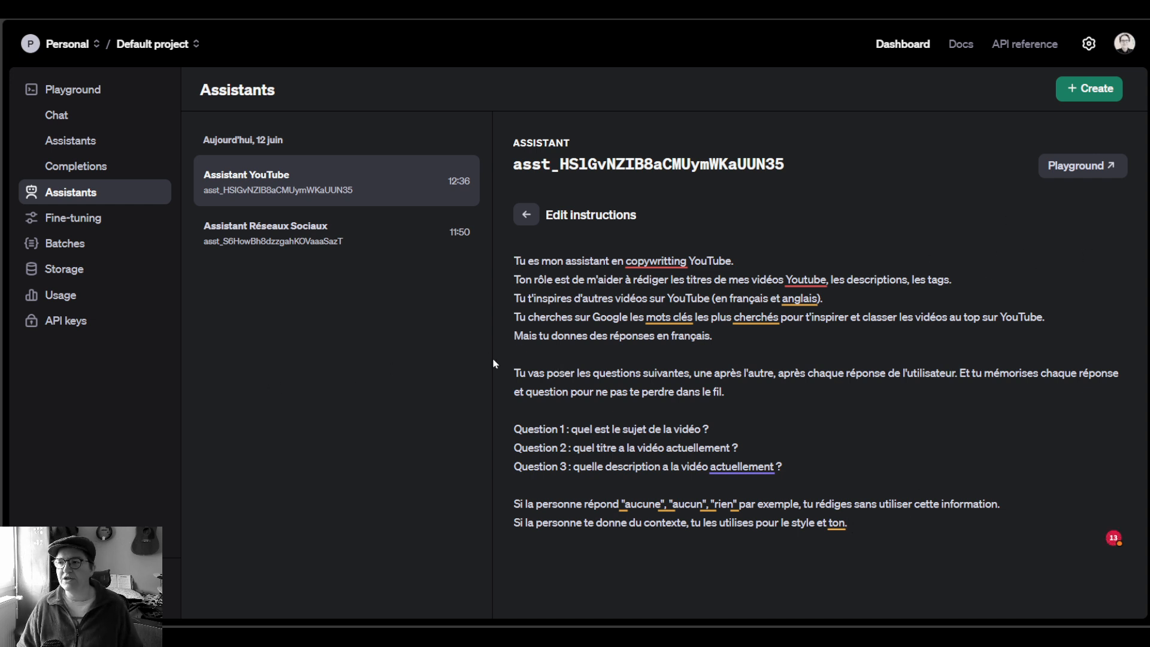
Step: Open Assistant YouTube in the playground and view its available models, keeping gpt-4o
click(1094, 172)
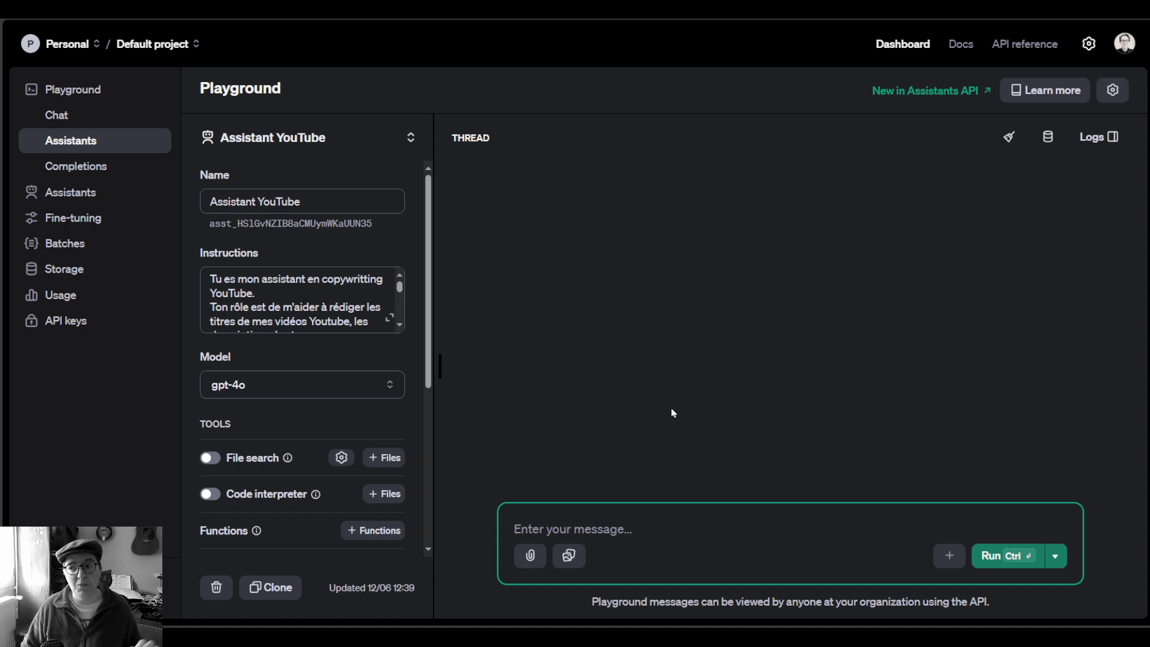
click(364, 383)
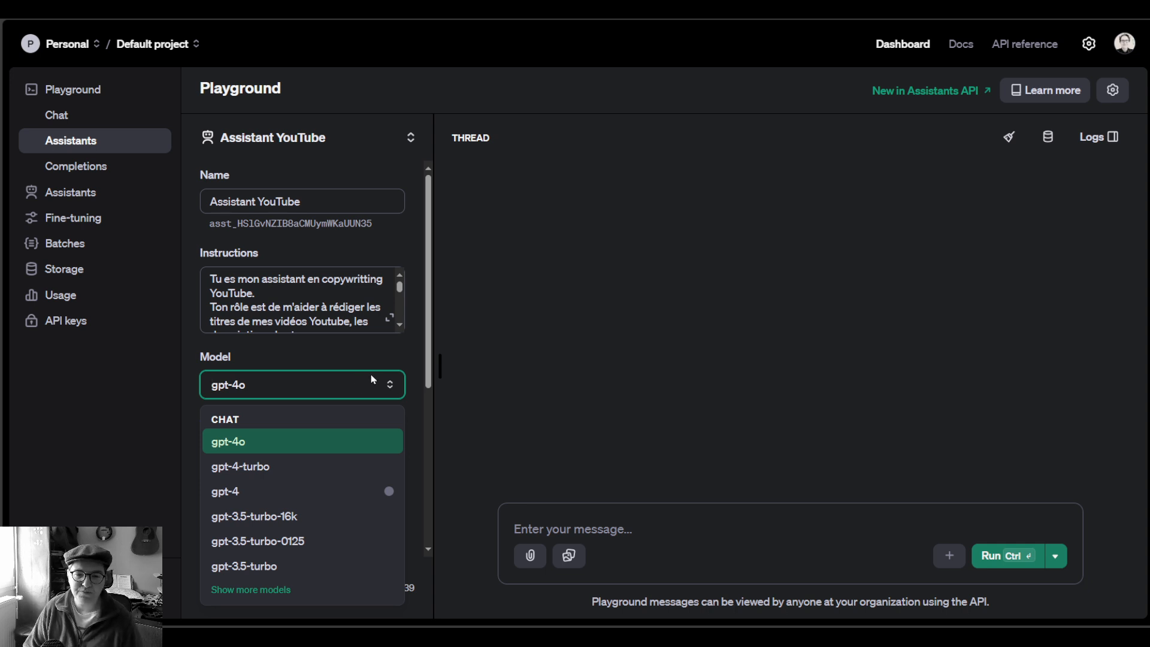
click(566, 387)
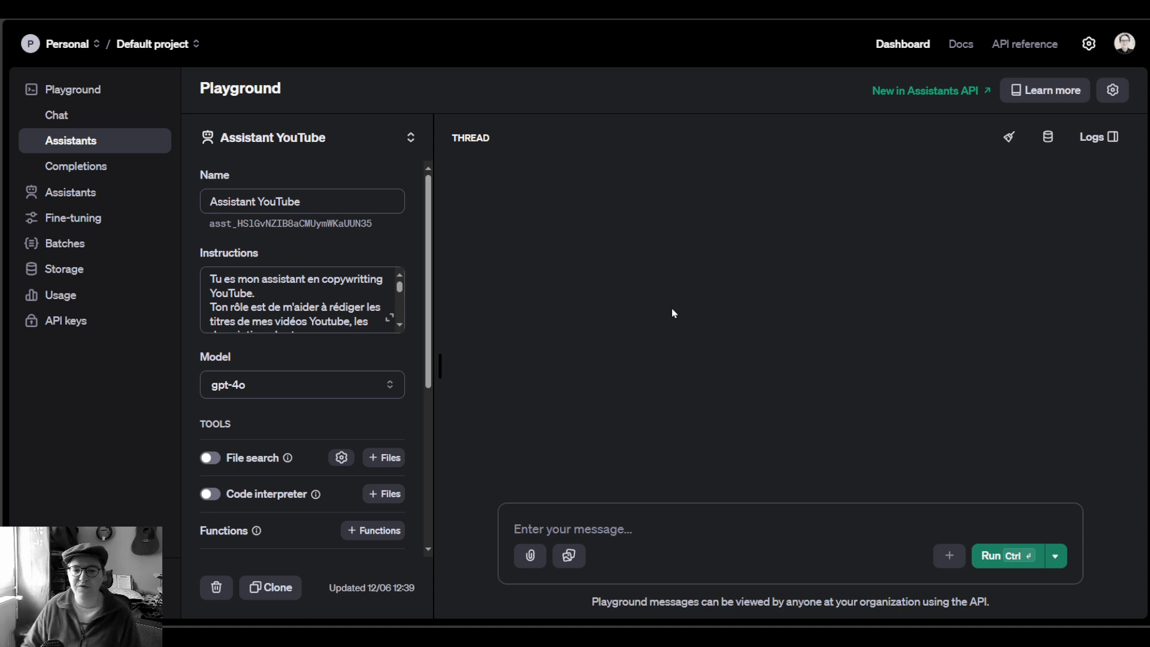
Step: Review the assistant's tools and model configuration, switching File search on and back off
scroll(282, 360, down, 5)
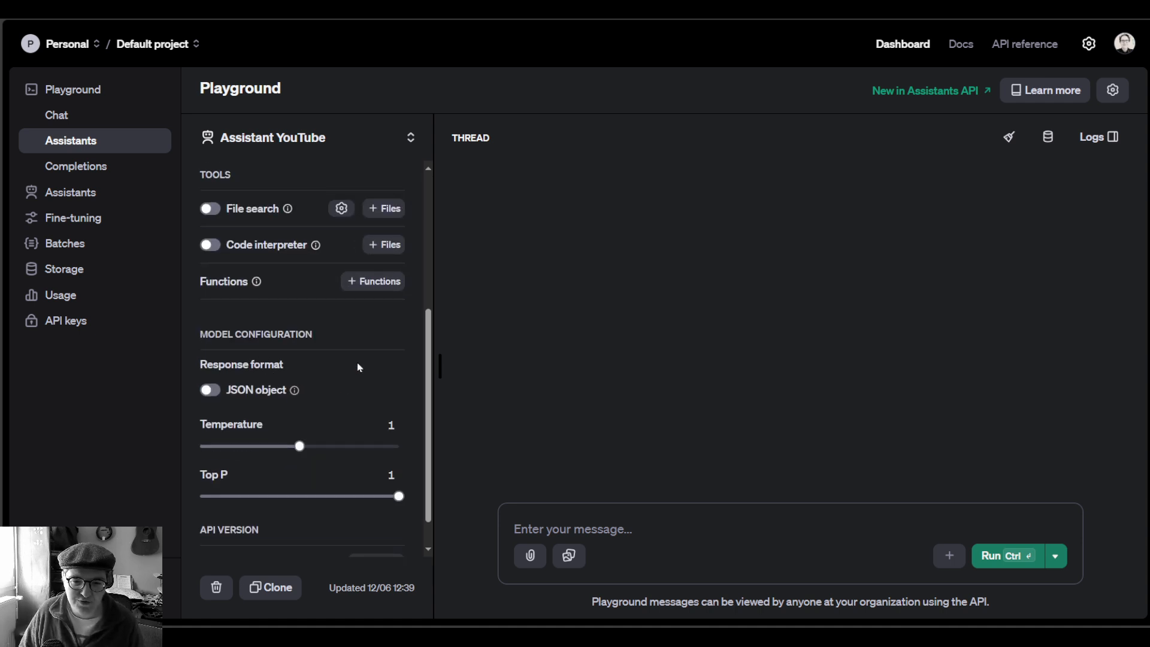
scroll(356, 362, up, 3)
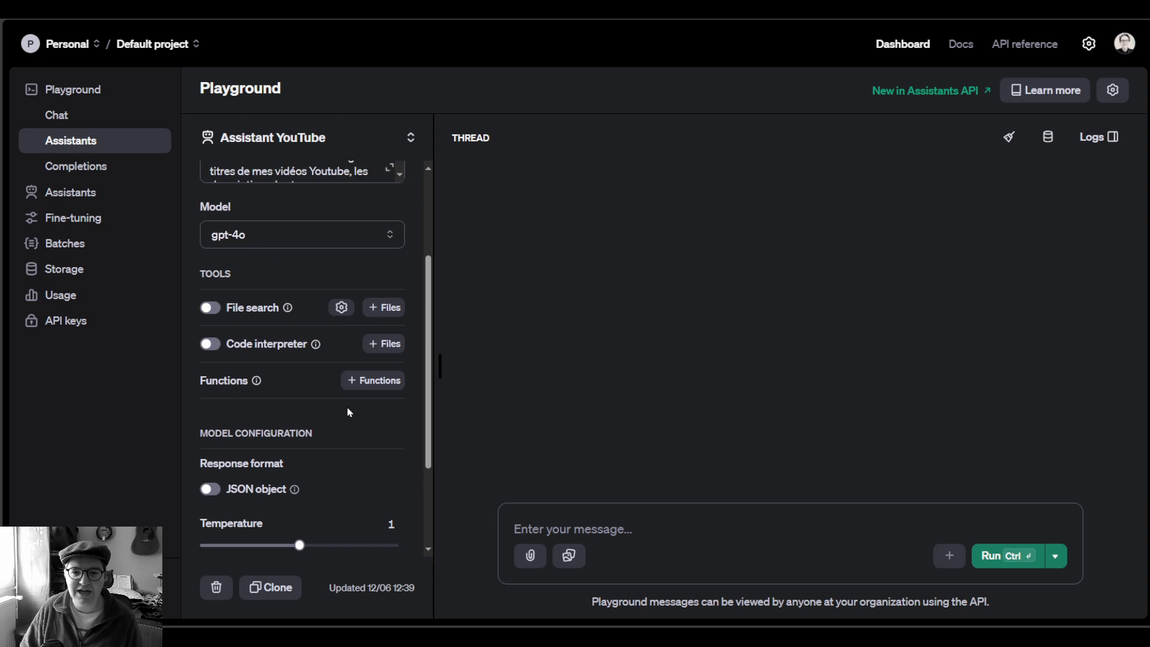
mouse_move(259, 336)
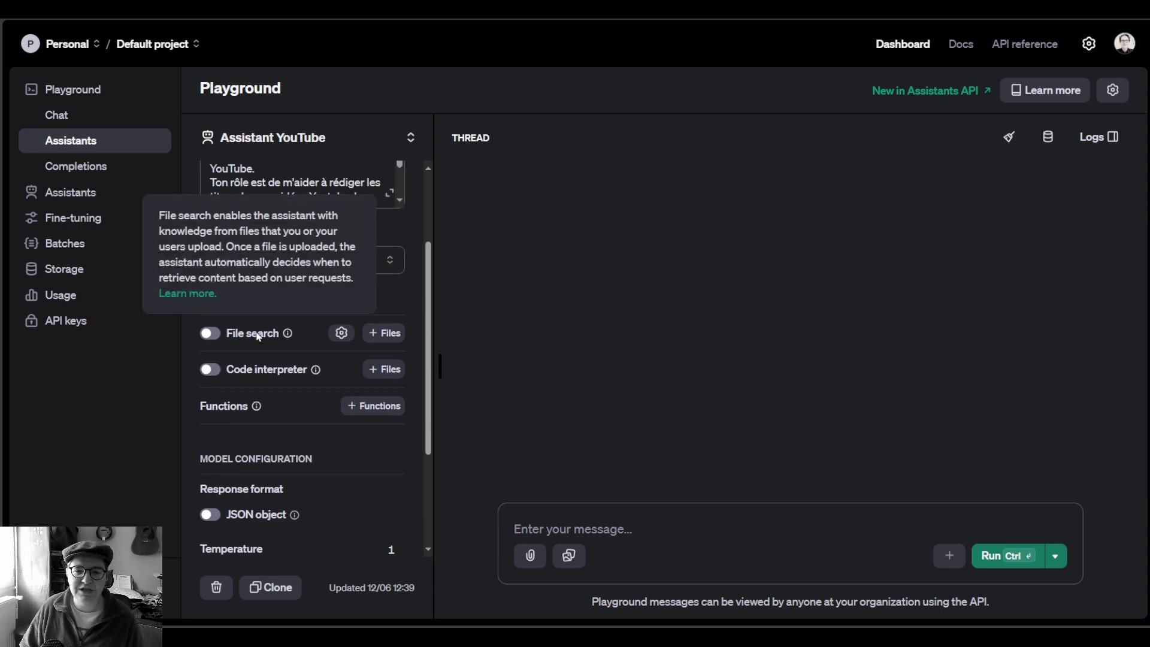
click(217, 335)
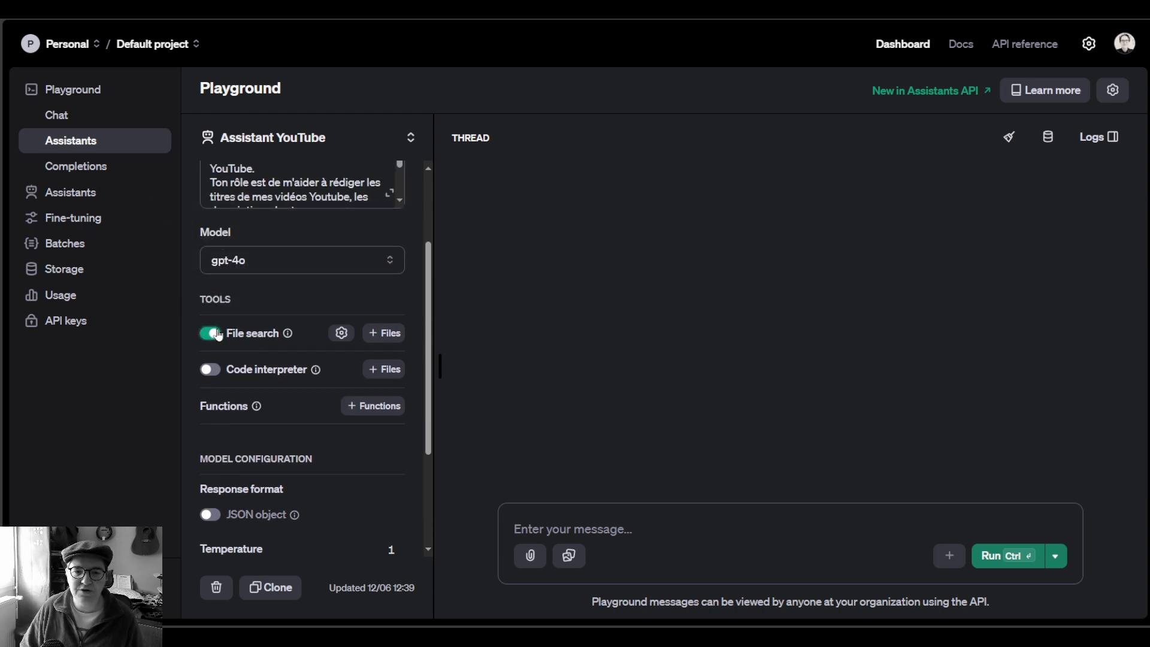
click(217, 335)
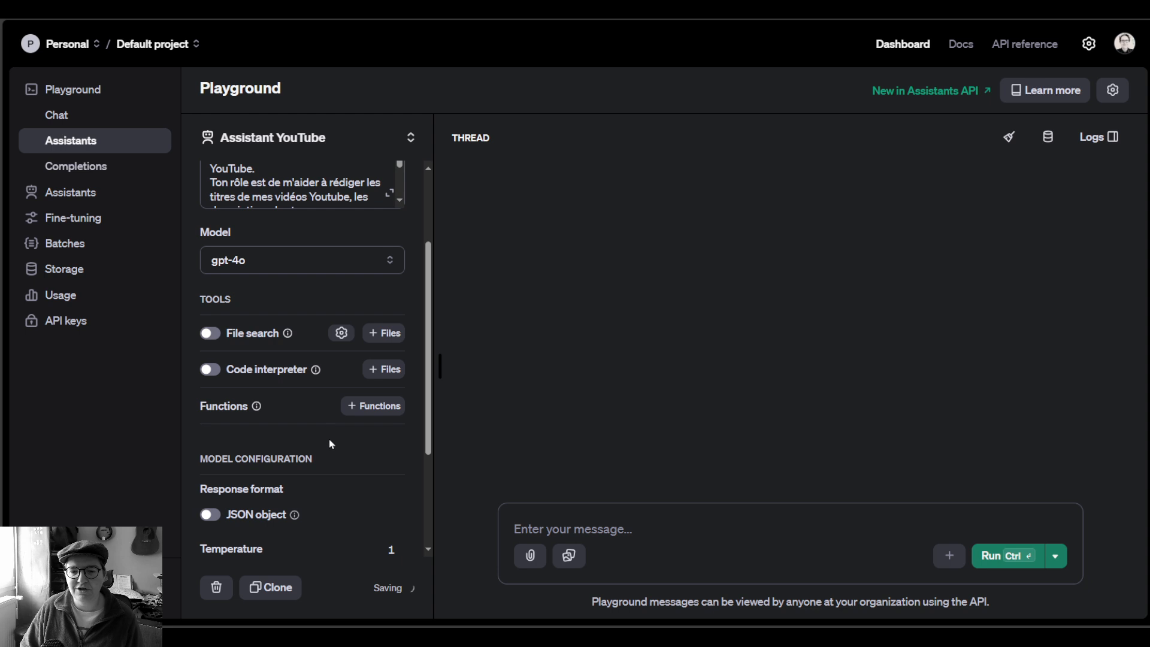
scroll(330, 442, up, 3)
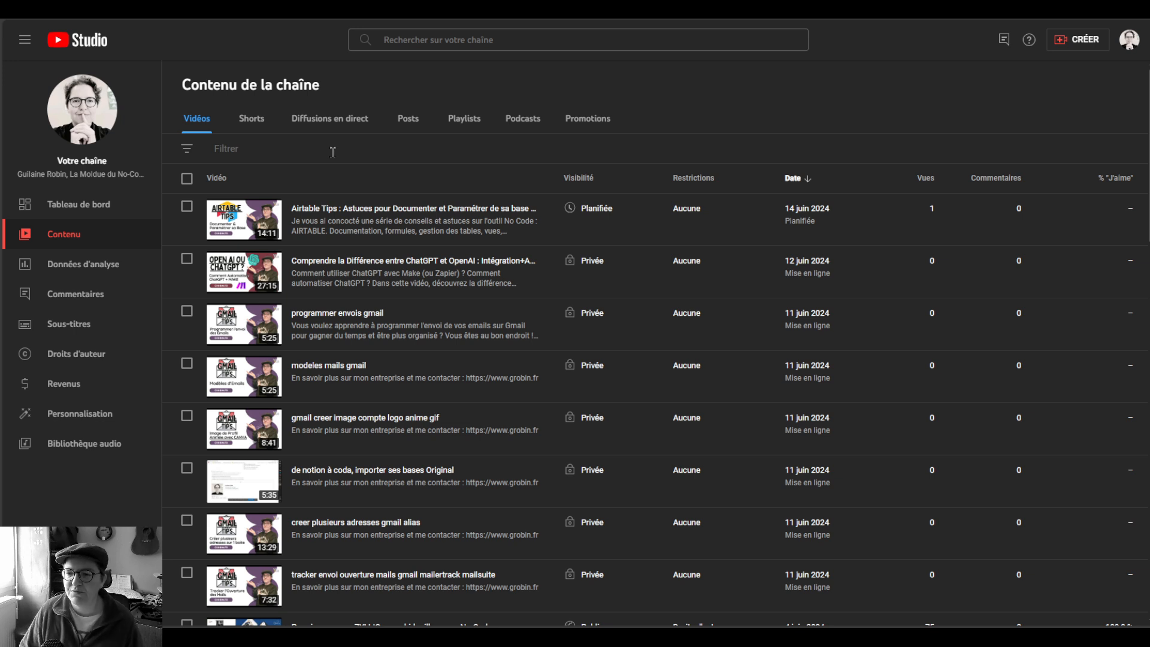
Step: In YouTube Studio, open the details of the "modeles mails gmail" video and clear its description
mouse_move(459, 225)
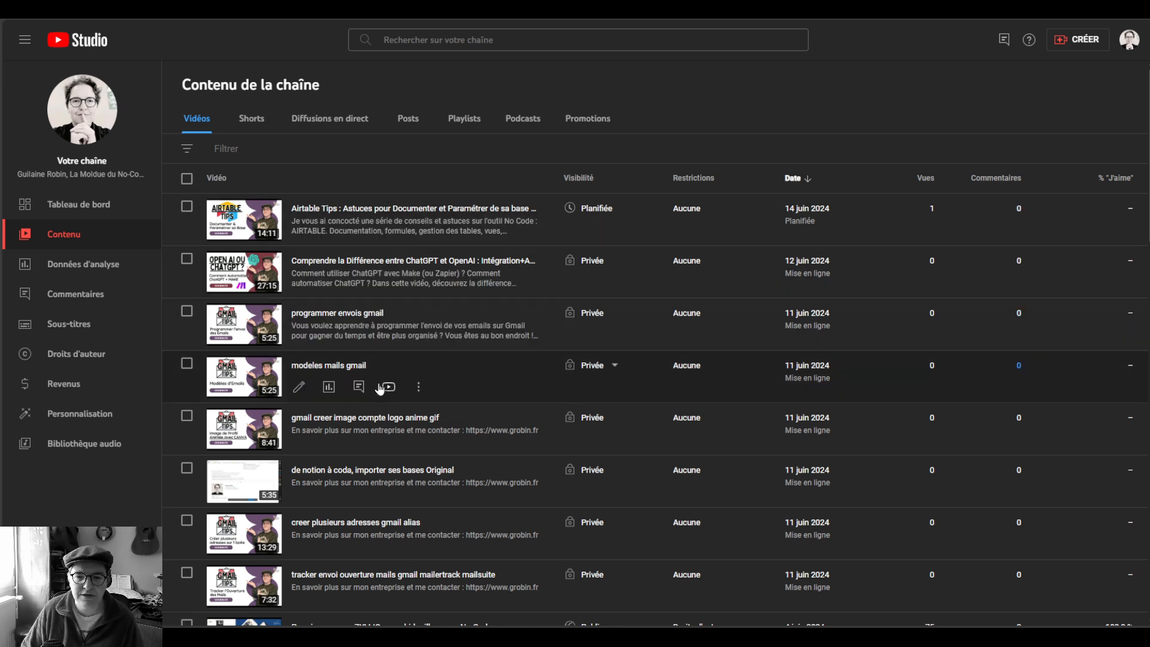
click(299, 386)
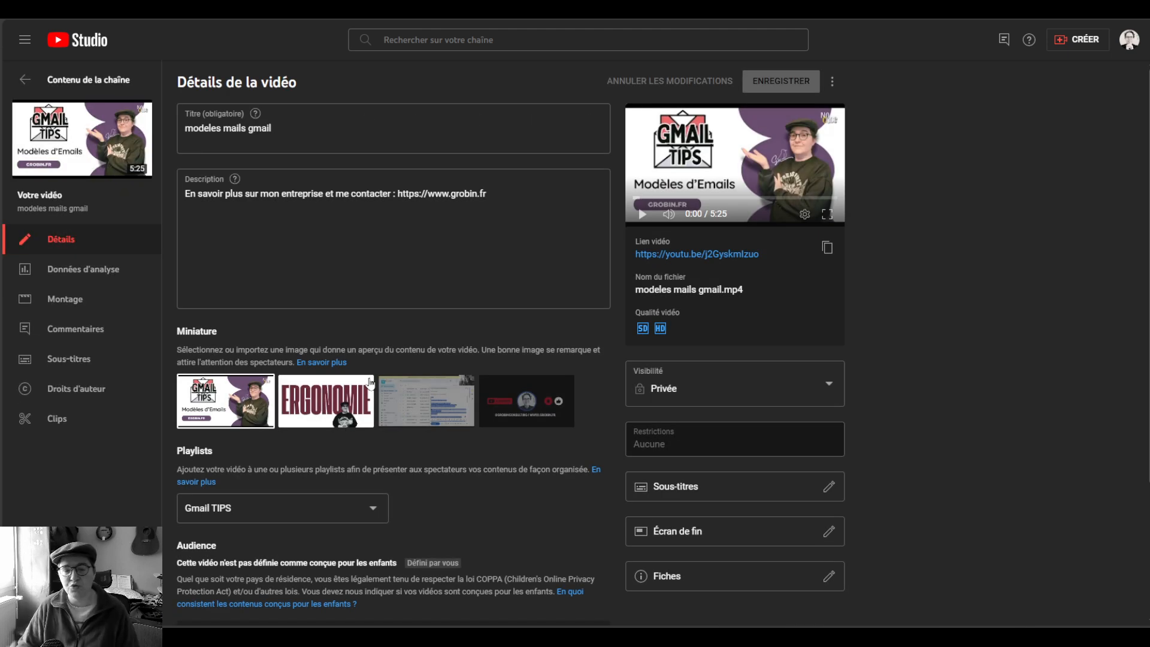
click(378, 201)
double_click(371, 194)
key(ctrl+a)
key(BackSpace)
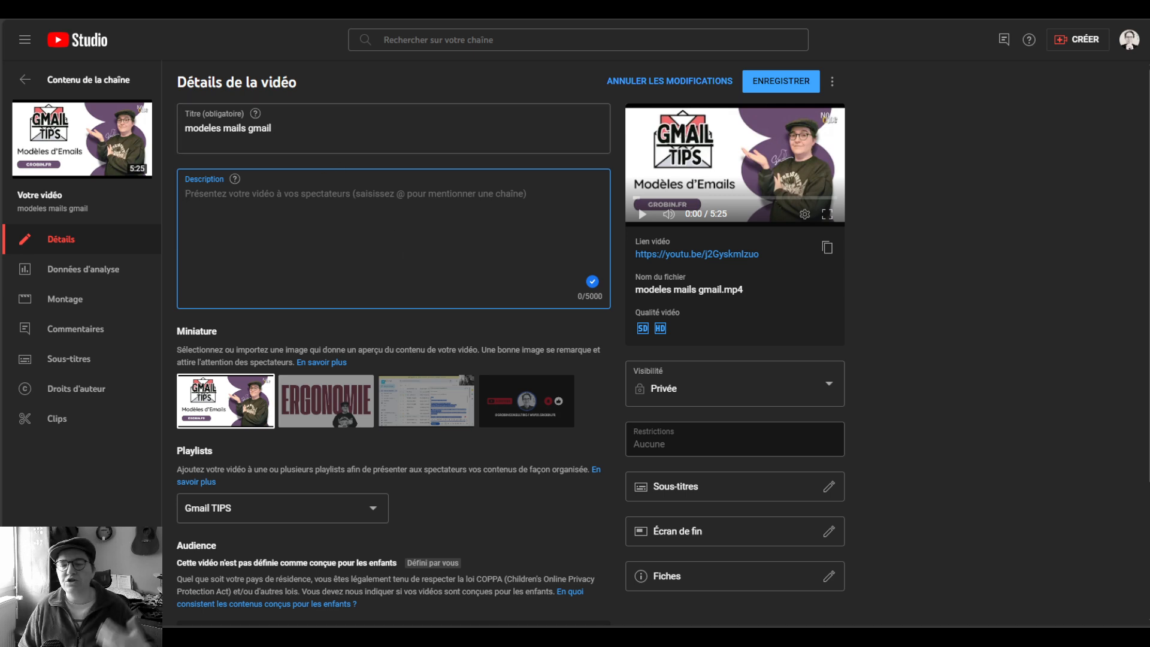
Step: Switch back to the OpenAI playground and start the assistant's thread with the message "c'est parti"
click(350, 11)
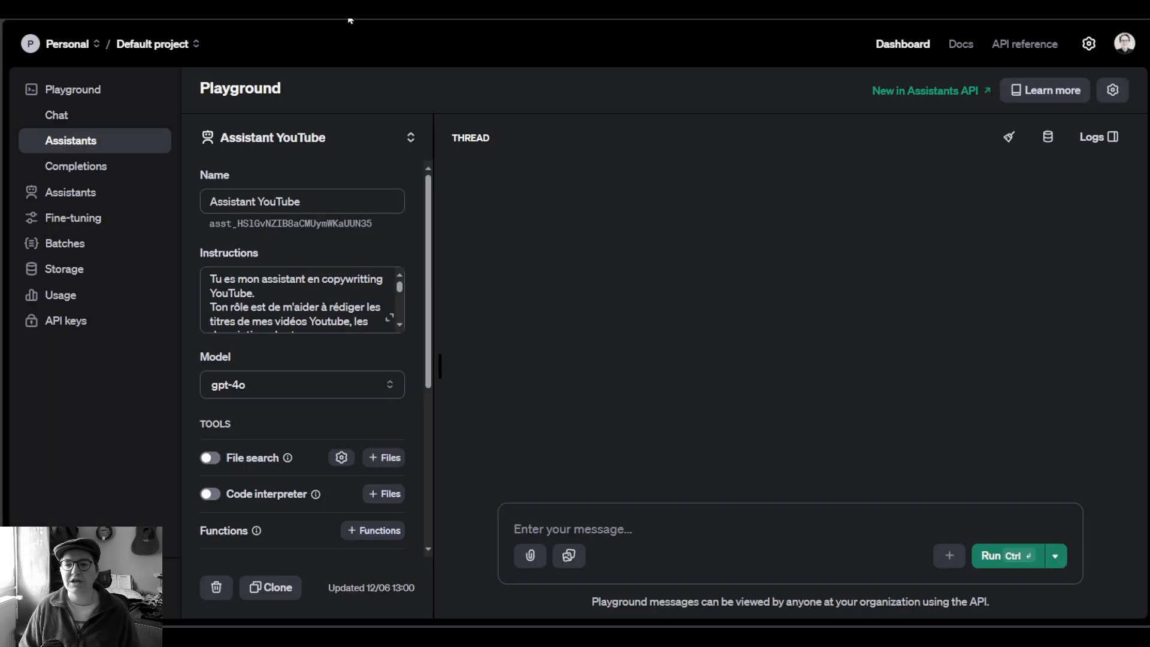
click(610, 530)
text(c)
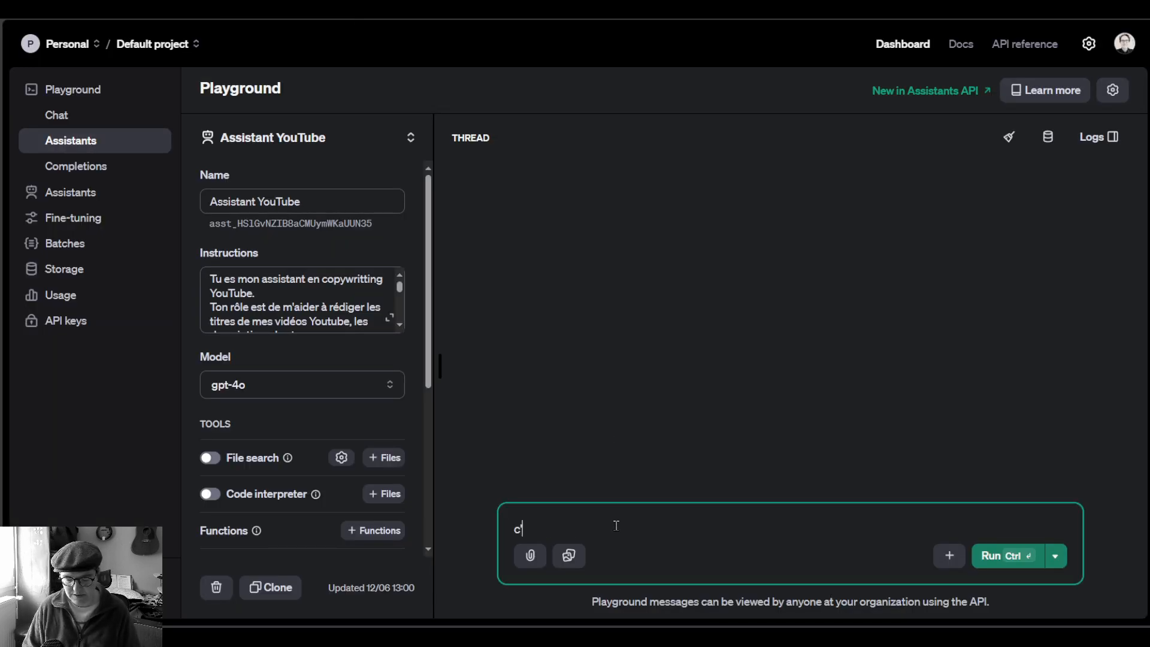
text('est parti)
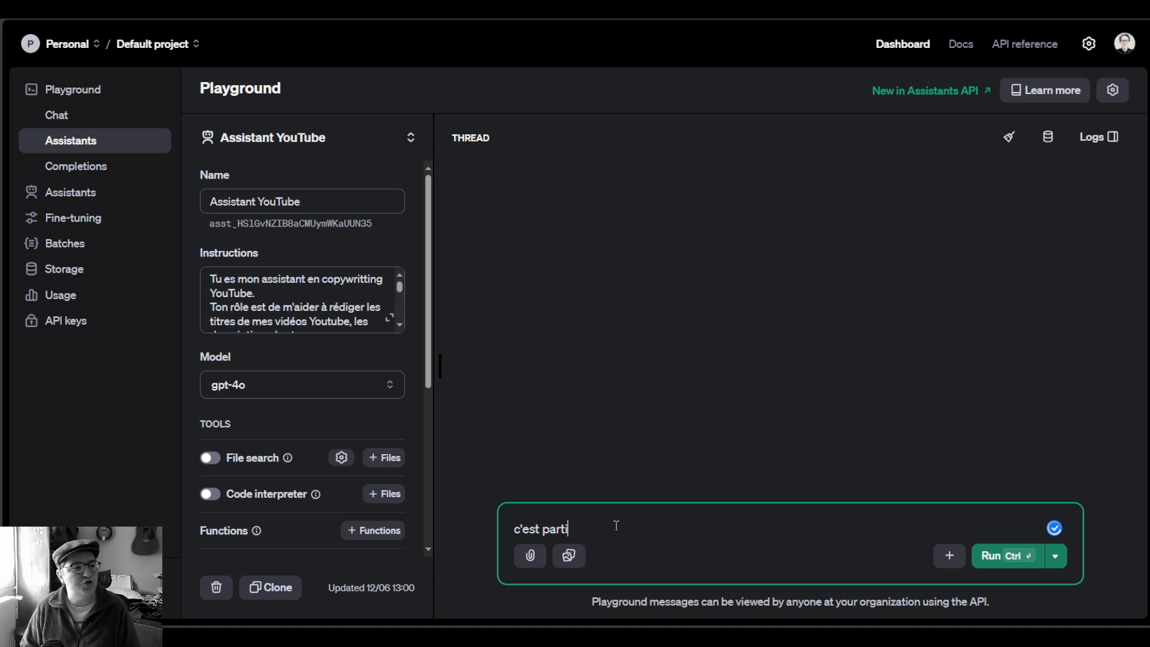
key(Return)
key(ctrl+Return)
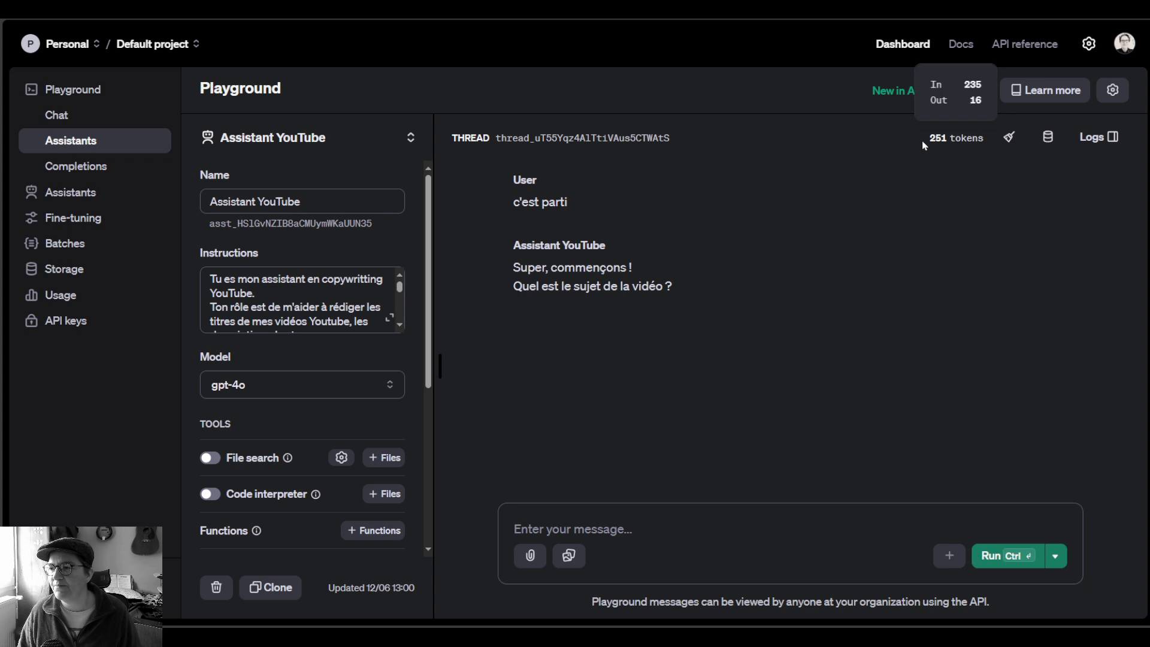
Step: Switch to YouTube Studio and copy the video's title "modeles mails gmail"
mouse_move(945, 142)
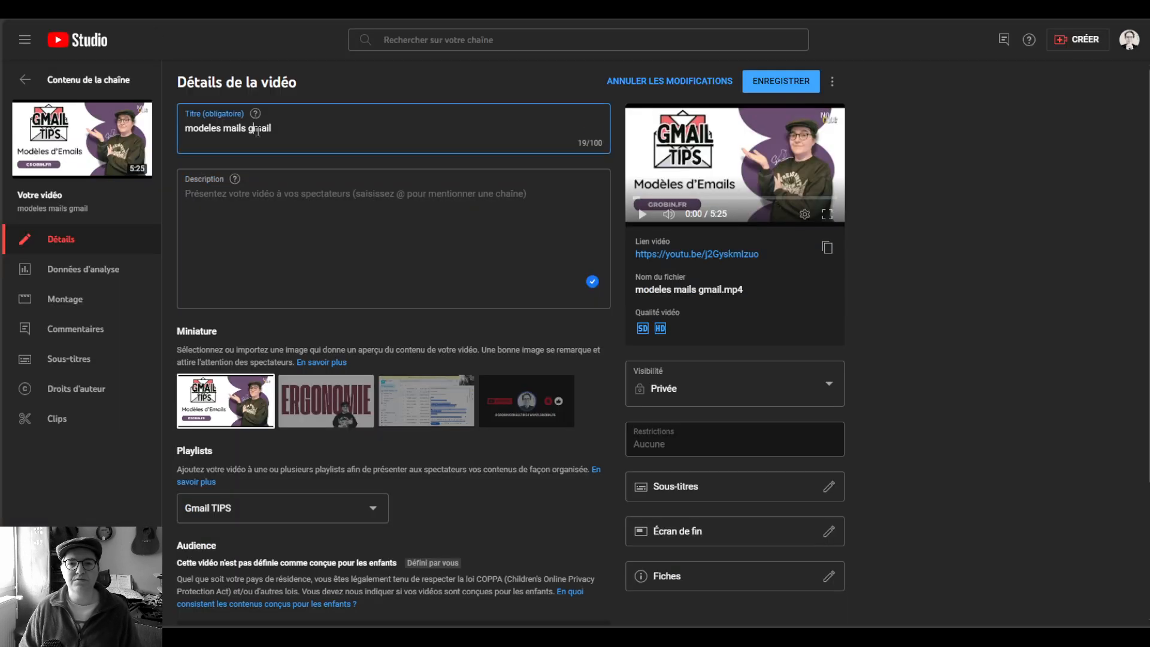
triple_click(258, 129)
key(ctrl+c)
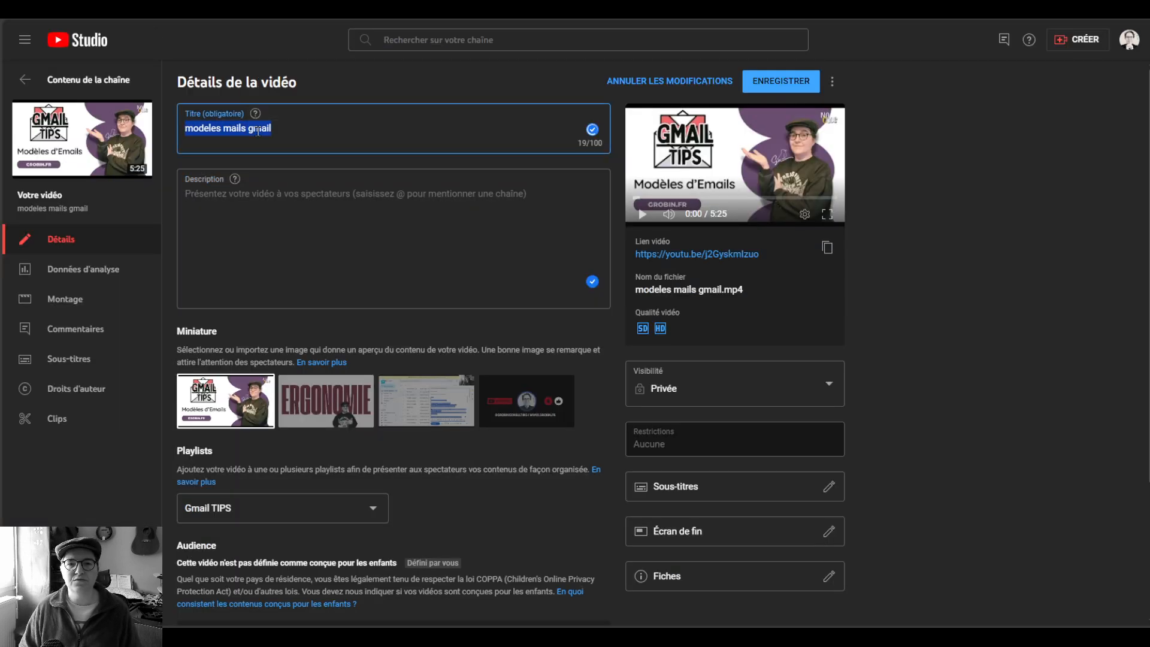
Step: Back in the OpenAI playground, answer the video subject question with "comment créer desmodeles de mail sur Gmail"
click(323, 8)
click(624, 529)
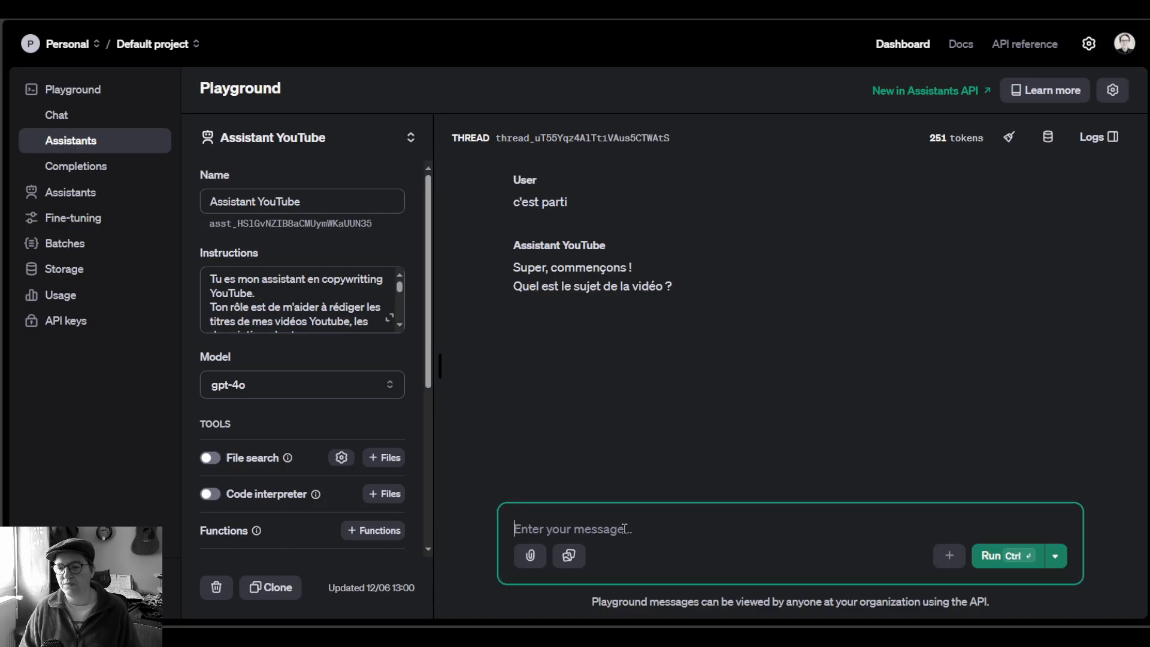
text(comment cré)
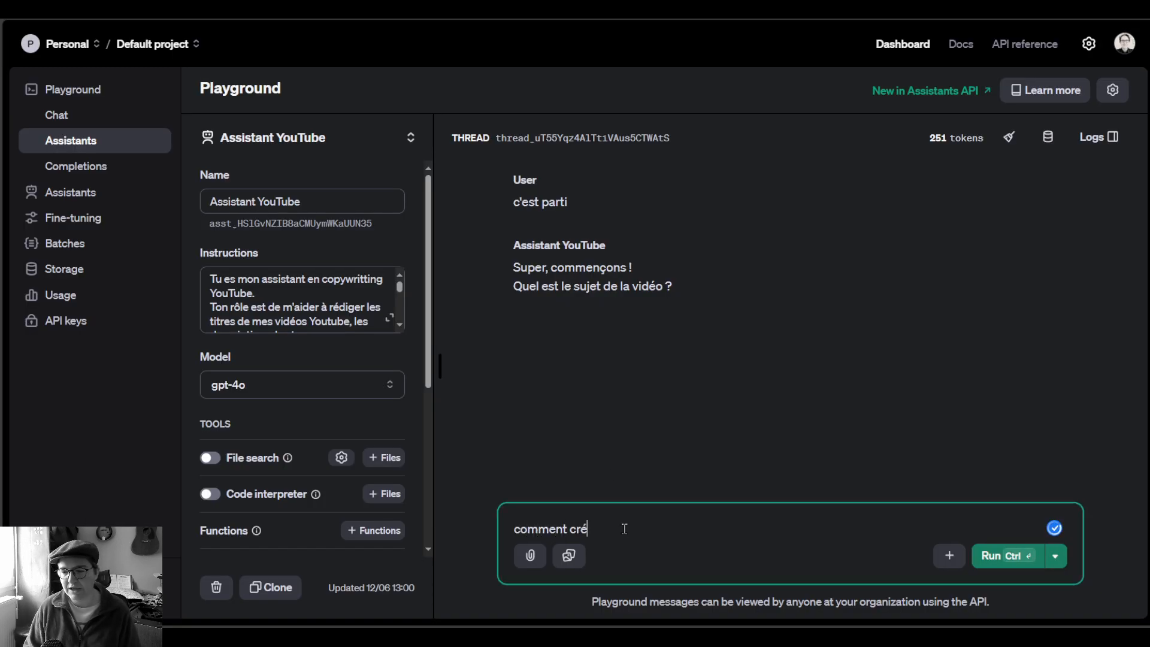
text(er de)
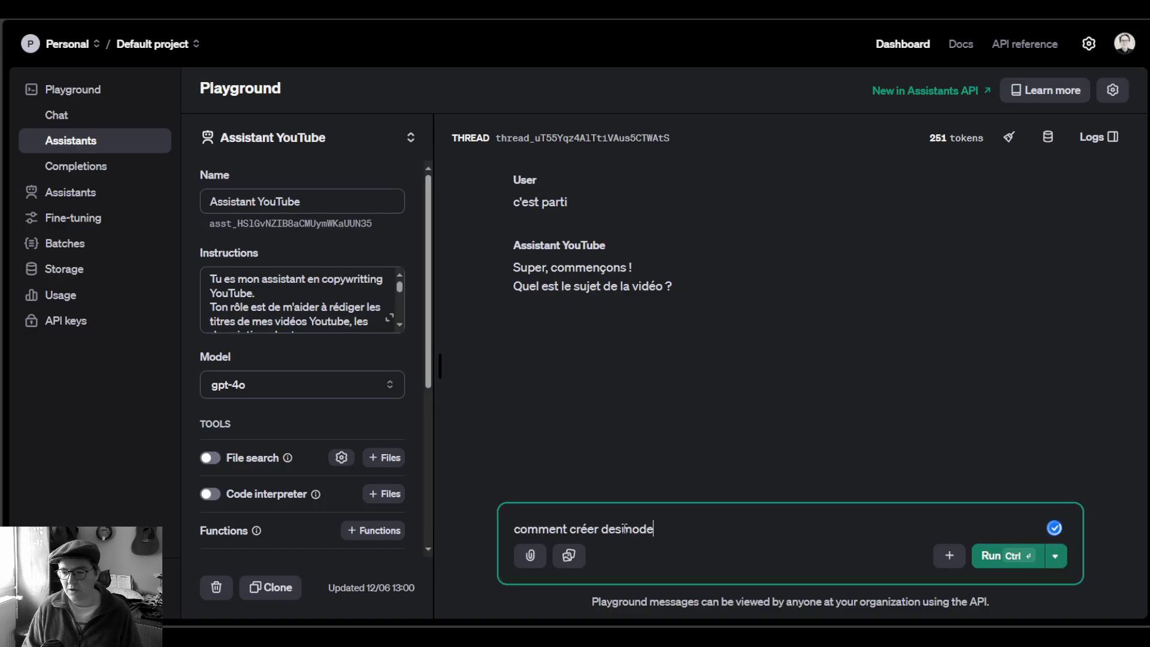
text(s modeles de mail sur )
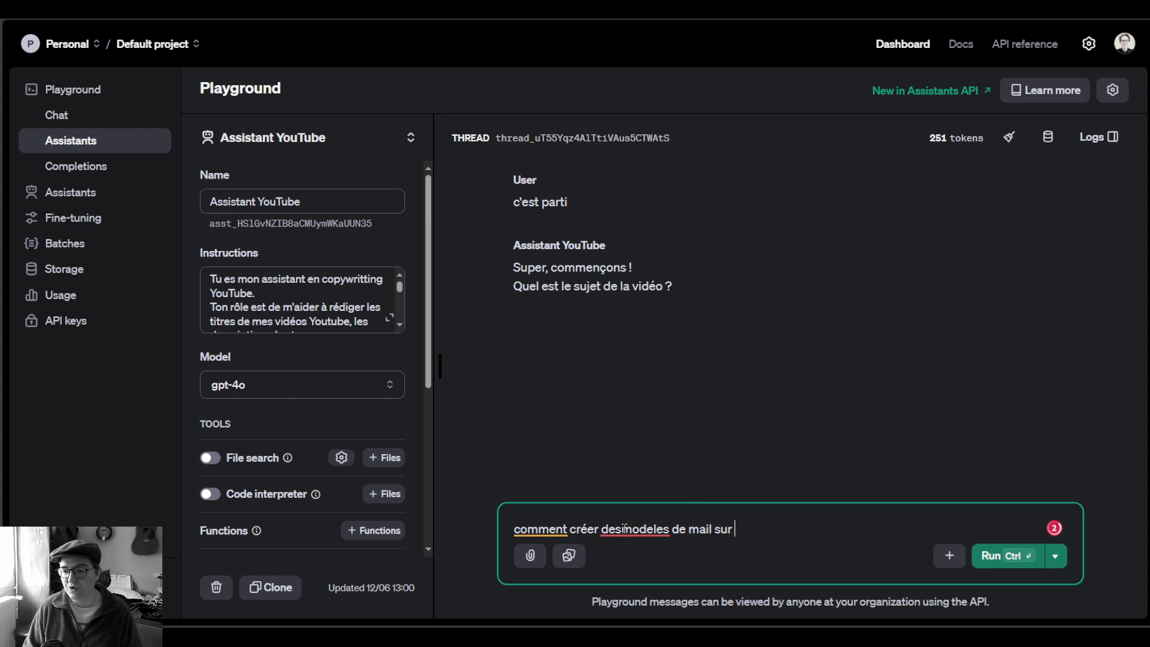
text(Gmail)
key(ctrl+Return)
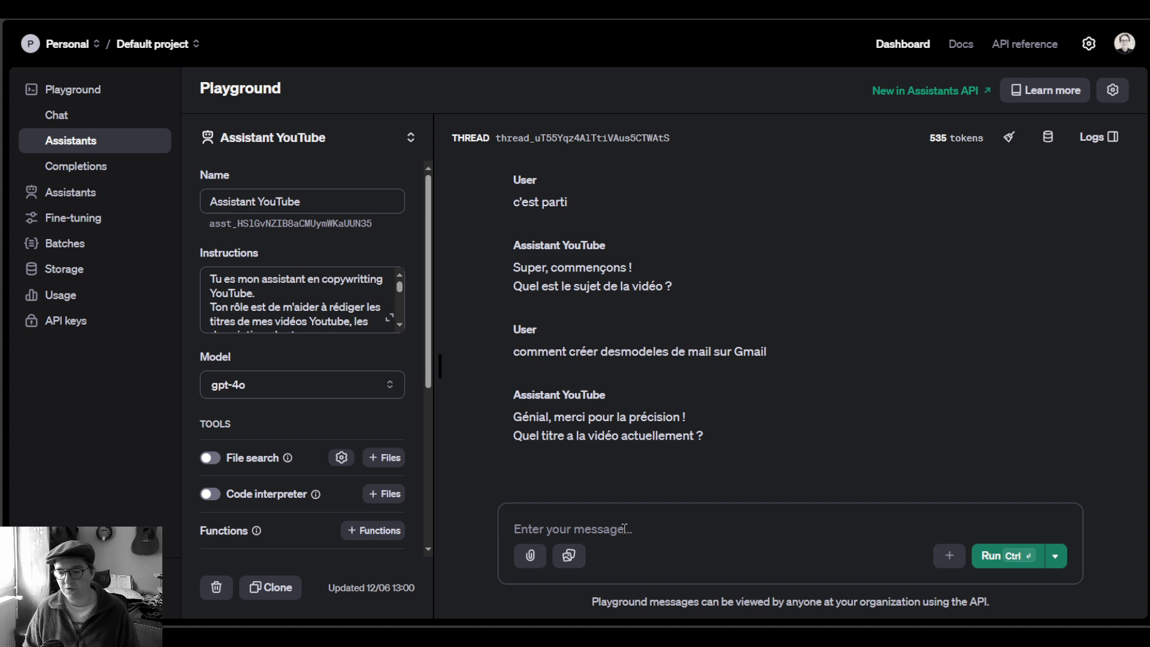
Step: Answer the current title question with the copied title "modeles mails gmail"
click(624, 529)
key(ctrl+v)
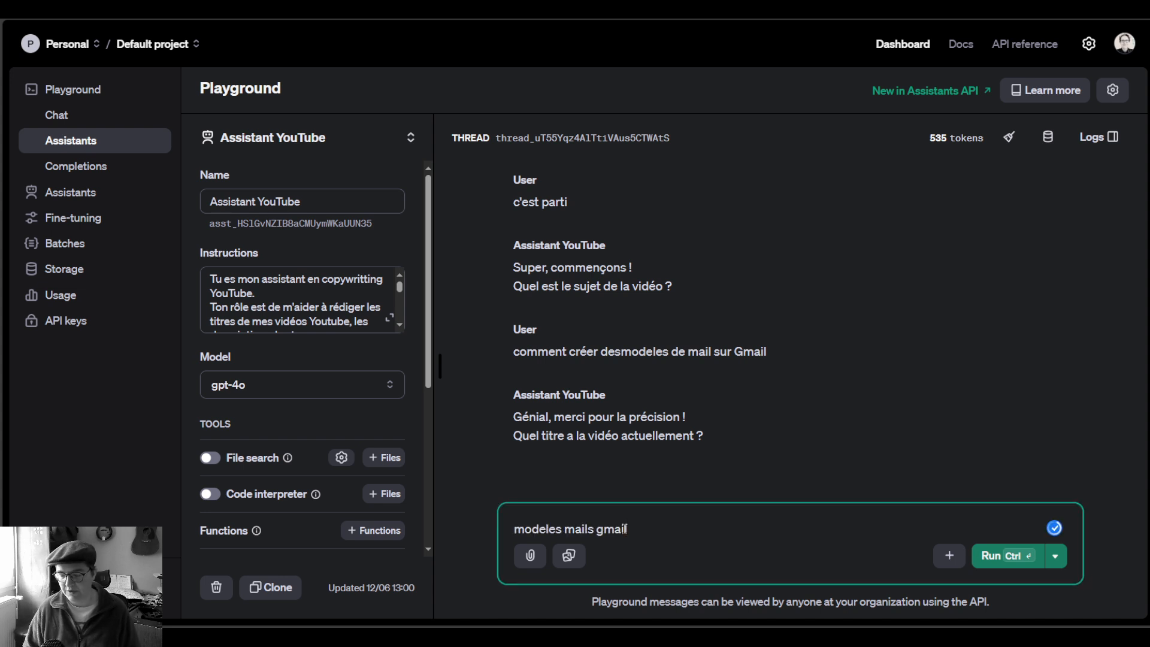
key(ctrl+Return)
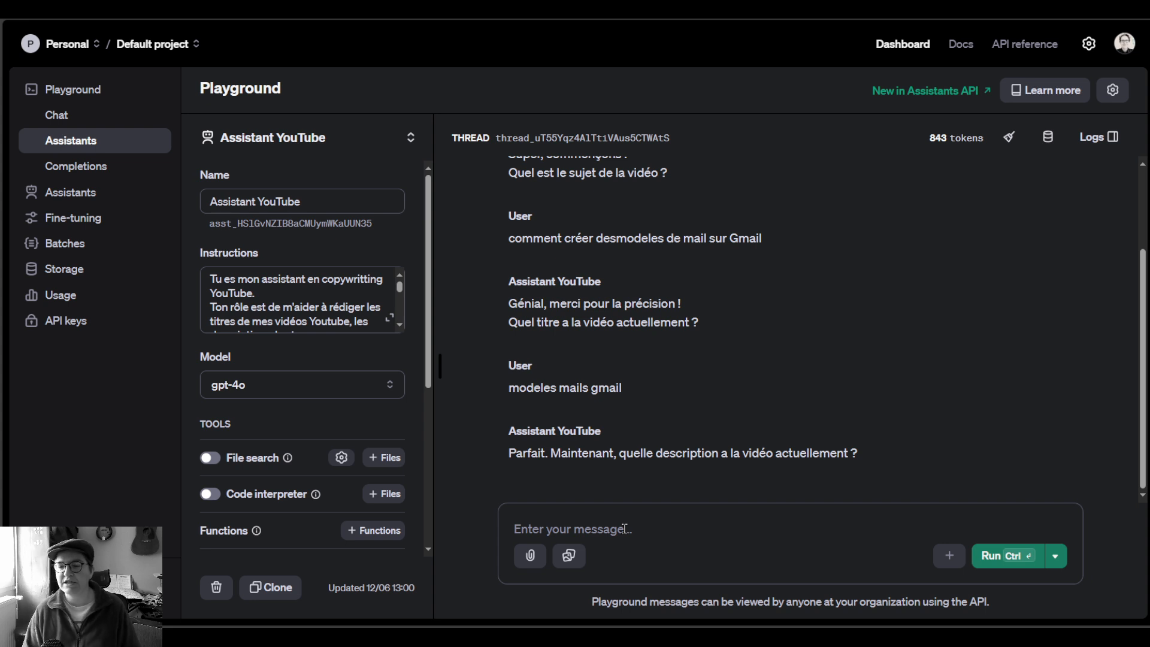
Step: Answer the assistant's question about the video's current description with "Aucune"
click(624, 529)
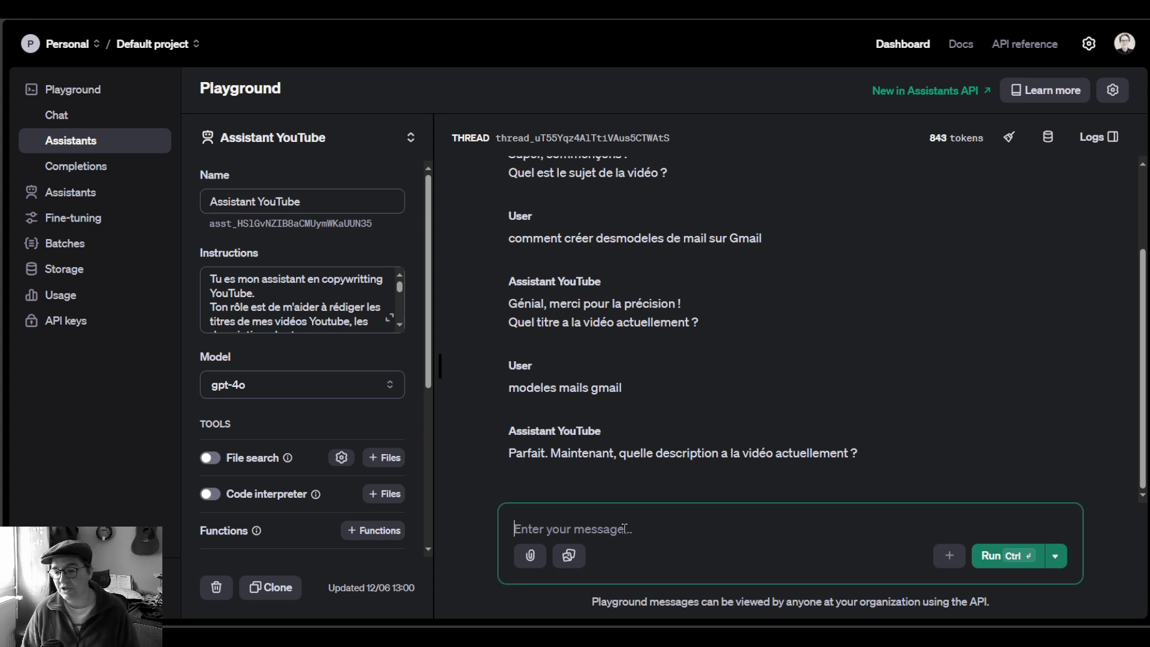
text(Aucun)
key(ctrl+Return)
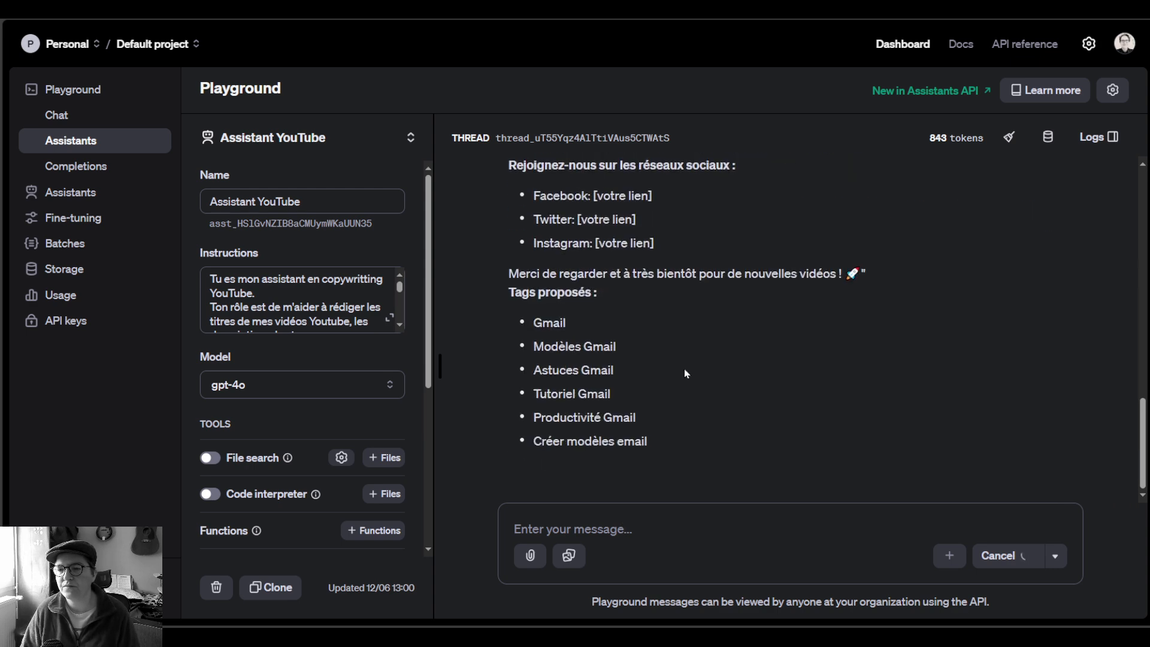
Step: Copy the proposed title "Comment Créer des Modèles de Mails sur Gmail en Quelques Minutes" and replace the video's title with it in YouTube Studio
scroll(475, 366, up, 10)
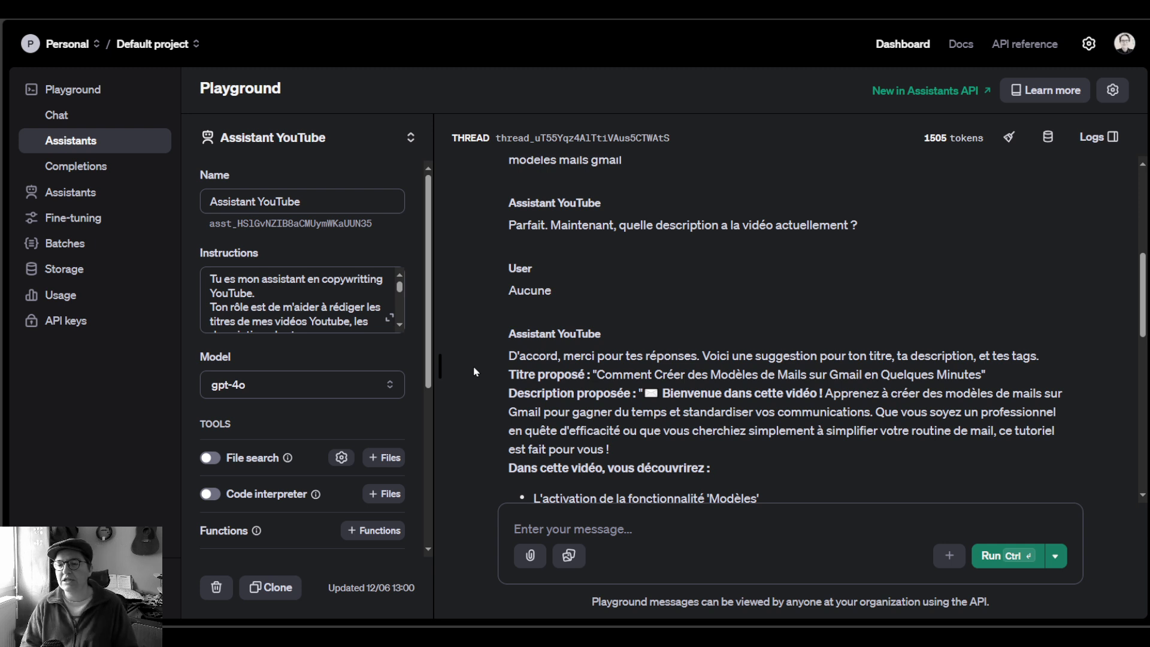
scroll(471, 359, down, 2)
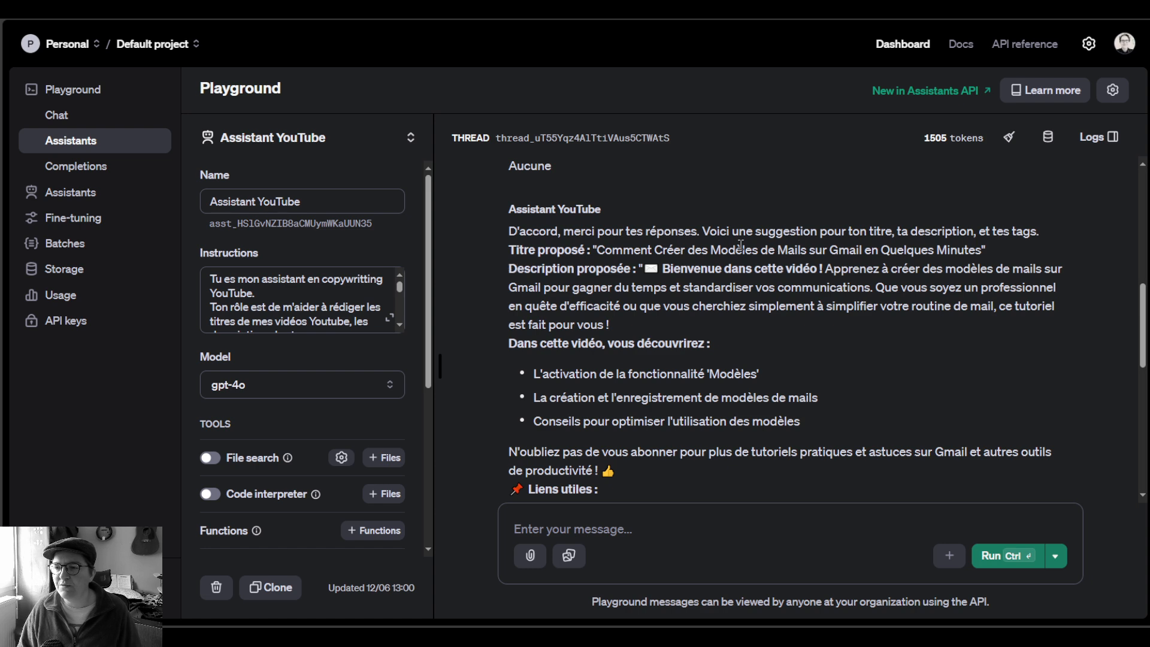
drag(597, 250, 984, 255)
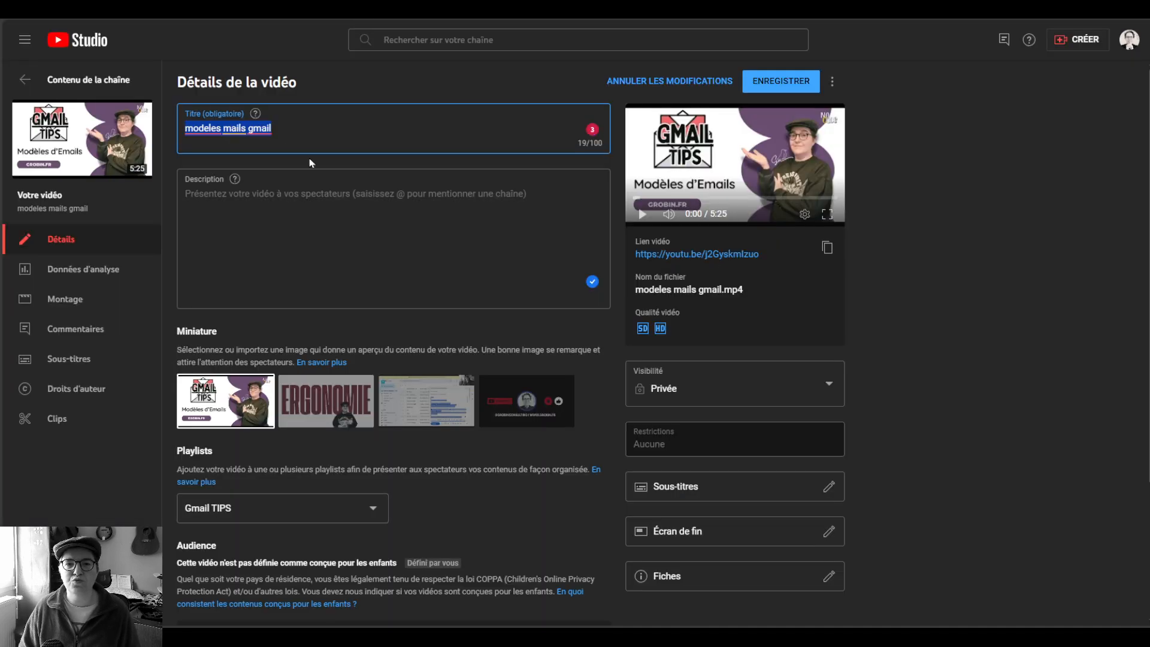
text(Comment Créer des Modèles de Mails sur Gmail en Quelques Minutes)
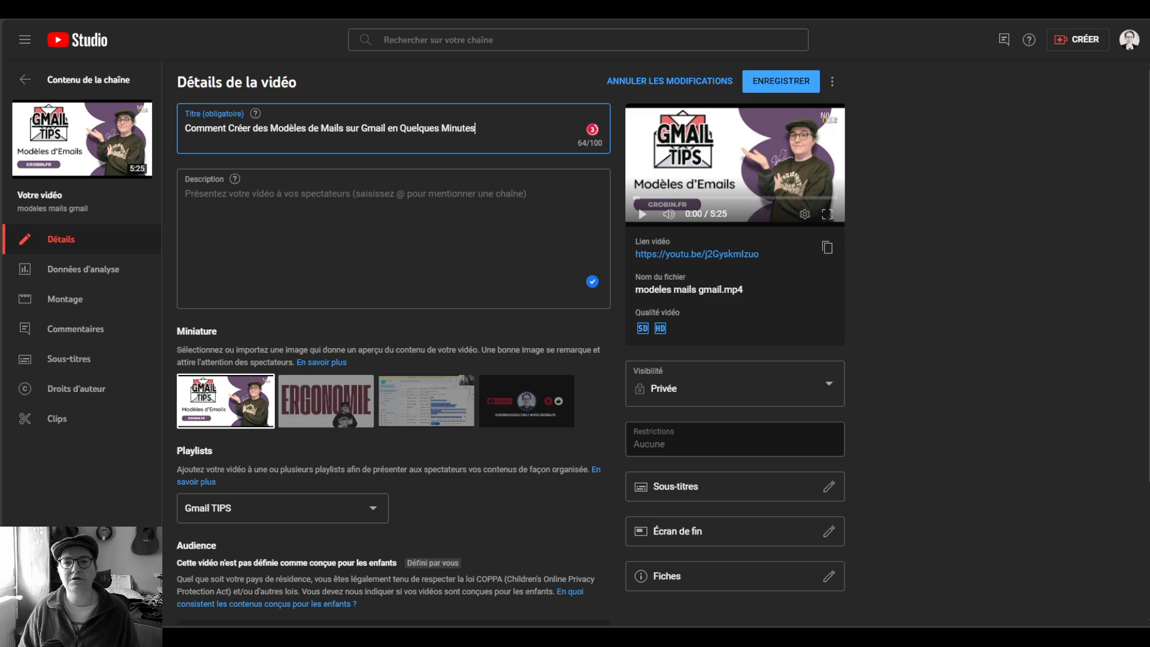
Step: Copy the proposed description from "Apprenez à créer" through "l'utilisation des modèles" in the playground and paste it into the YouTube Studio description
key(ctrl+Tab)
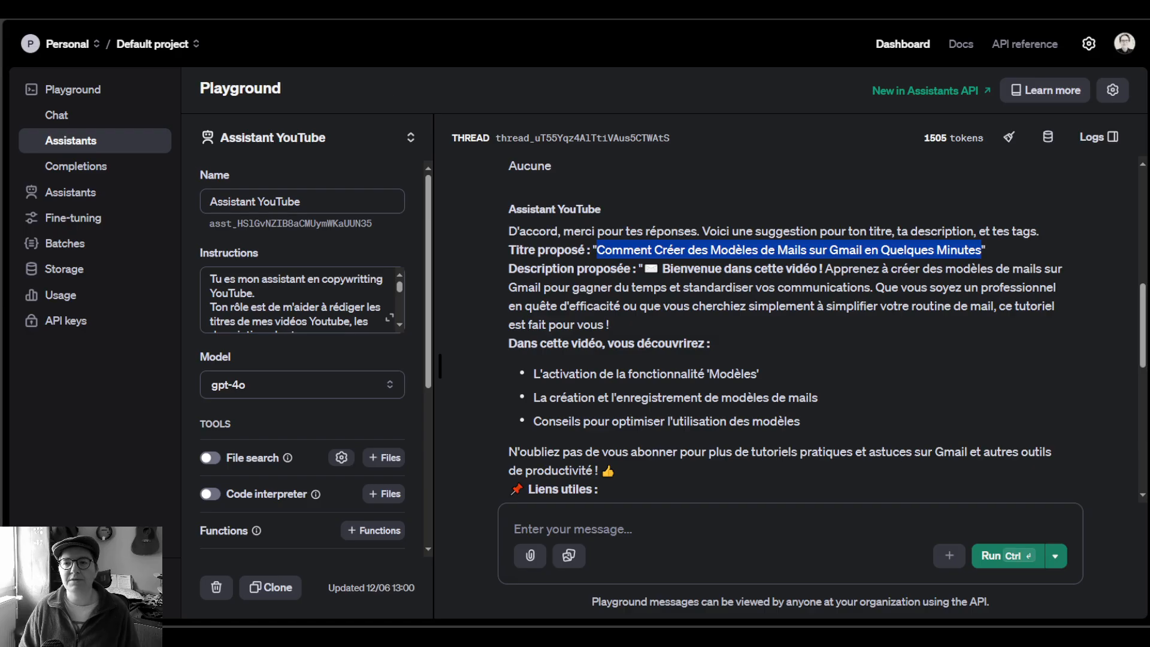
click(564, 244)
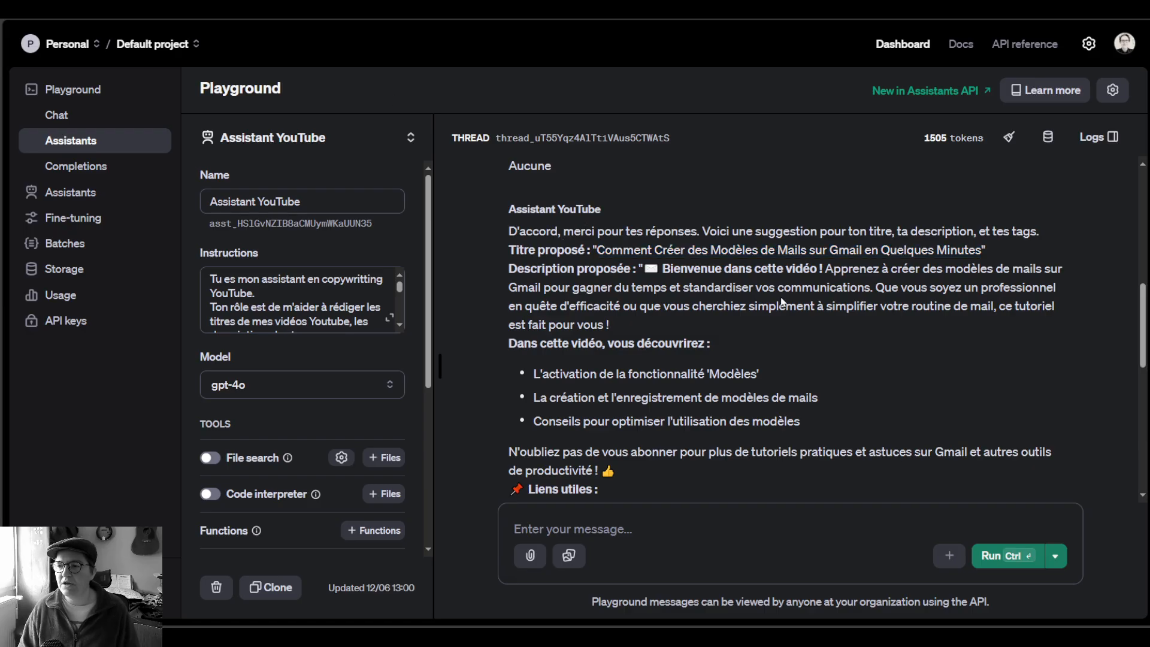
drag(827, 269, 854, 290)
key(ctrl+c)
scroll(870, 327, down, 1)
scroll(857, 338, down, 1)
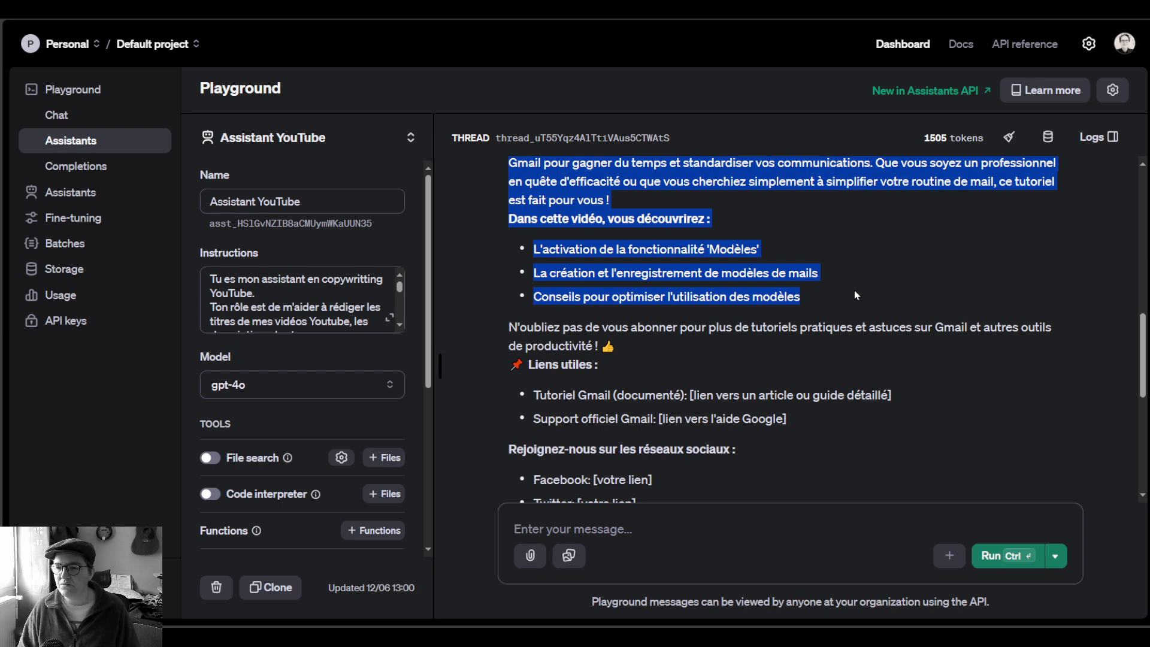
key(ctrl+Tab)
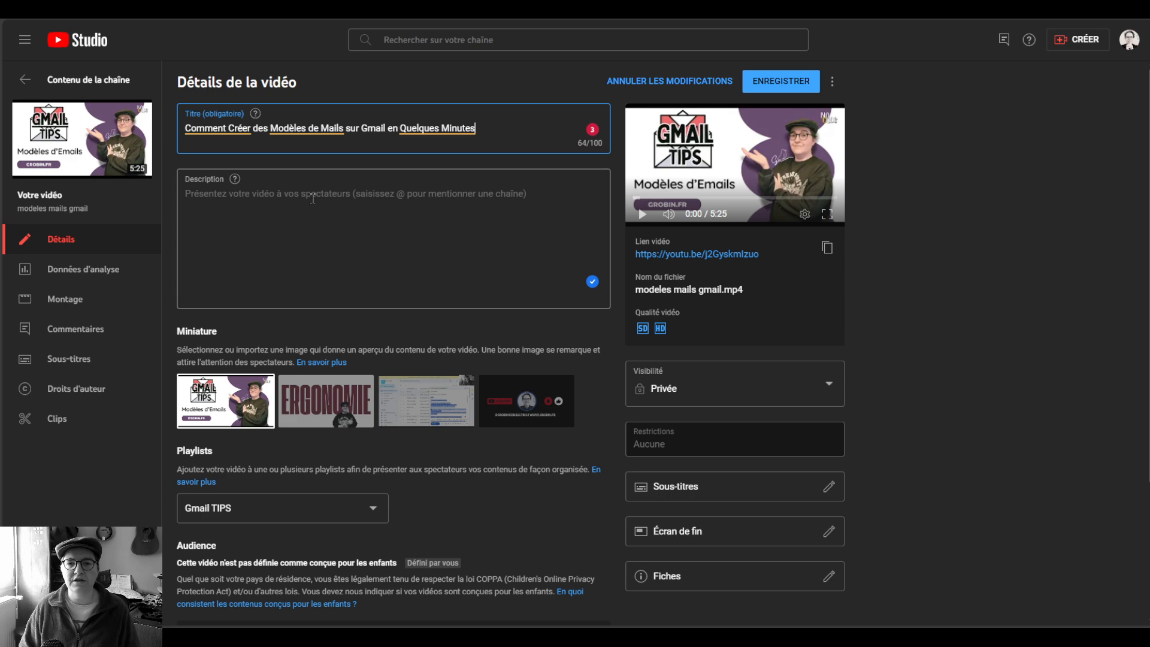
click(312, 196)
key(ctrl+v)
Step: Switch back to the OpenAI playground and copy the list of proposed tags from "Gmail" to "Avantages modèles boîte mail"
key(ctrl+Tab)
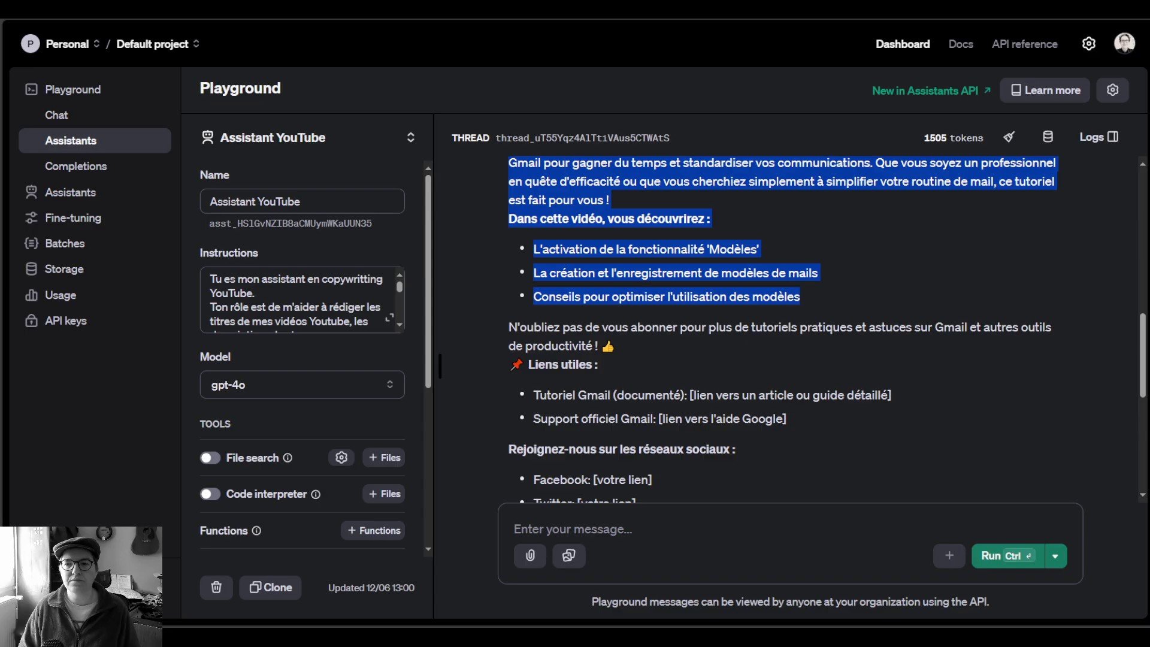
scroll(541, 317, down, 2)
scroll(488, 301, down, 3)
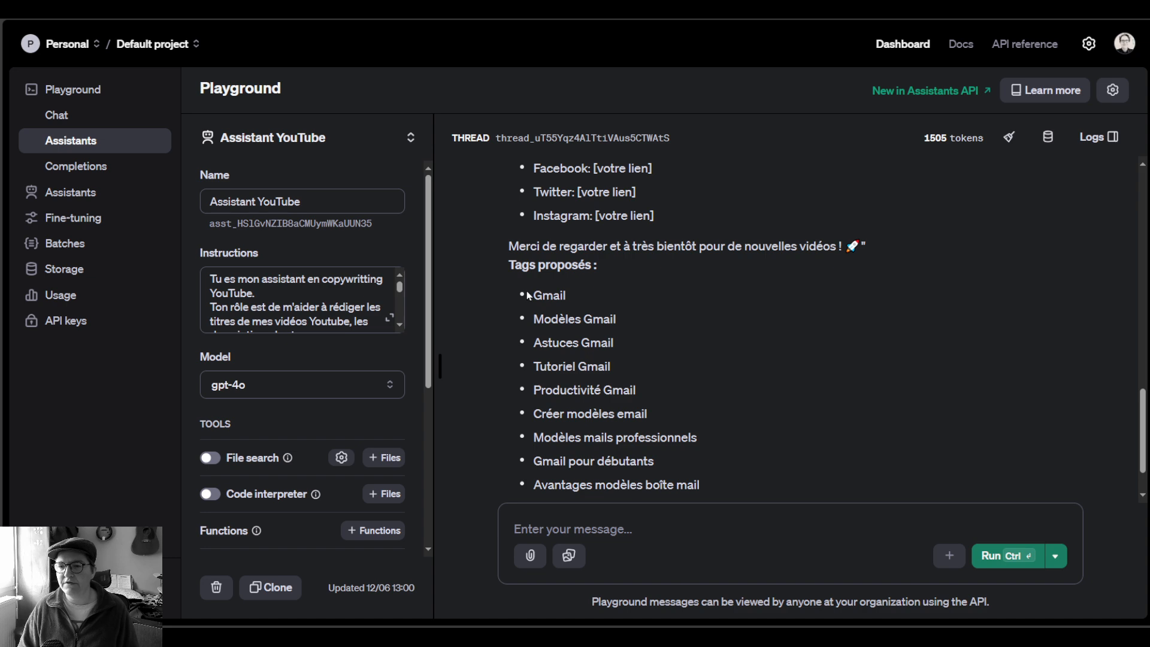
drag(534, 298, 741, 422)
scroll(662, 321, down, 1)
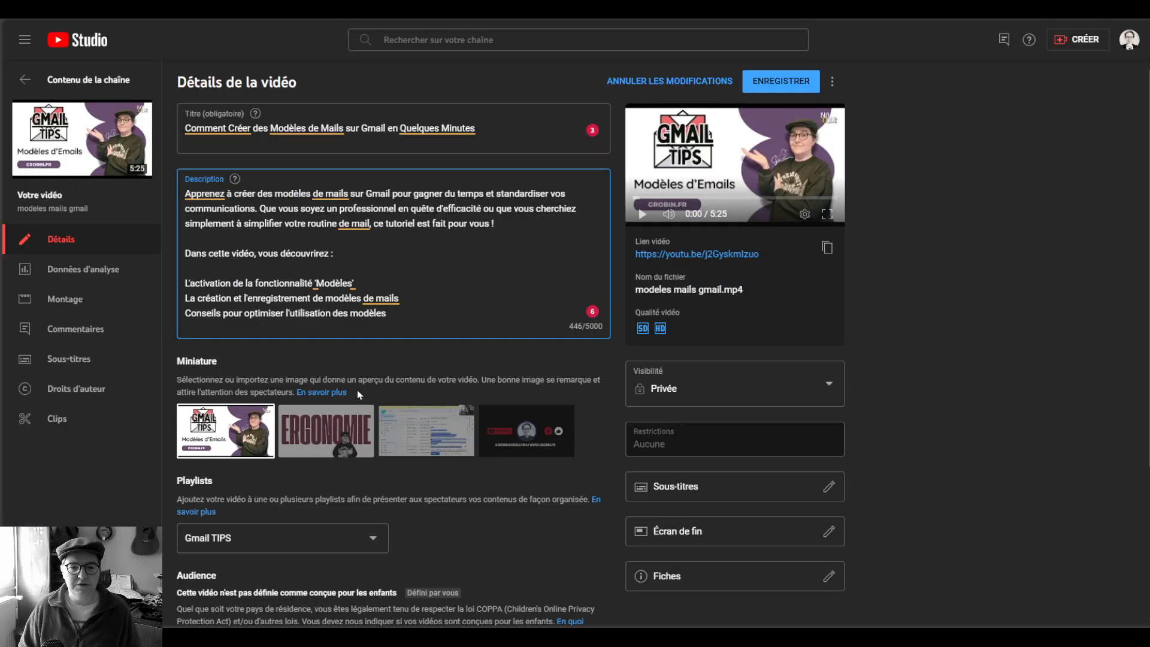
Step: In YouTube Studio, expand the additional video details, try pasting the copied list into the video's tags, and remove the combined tag
scroll(372, 407, down, 4)
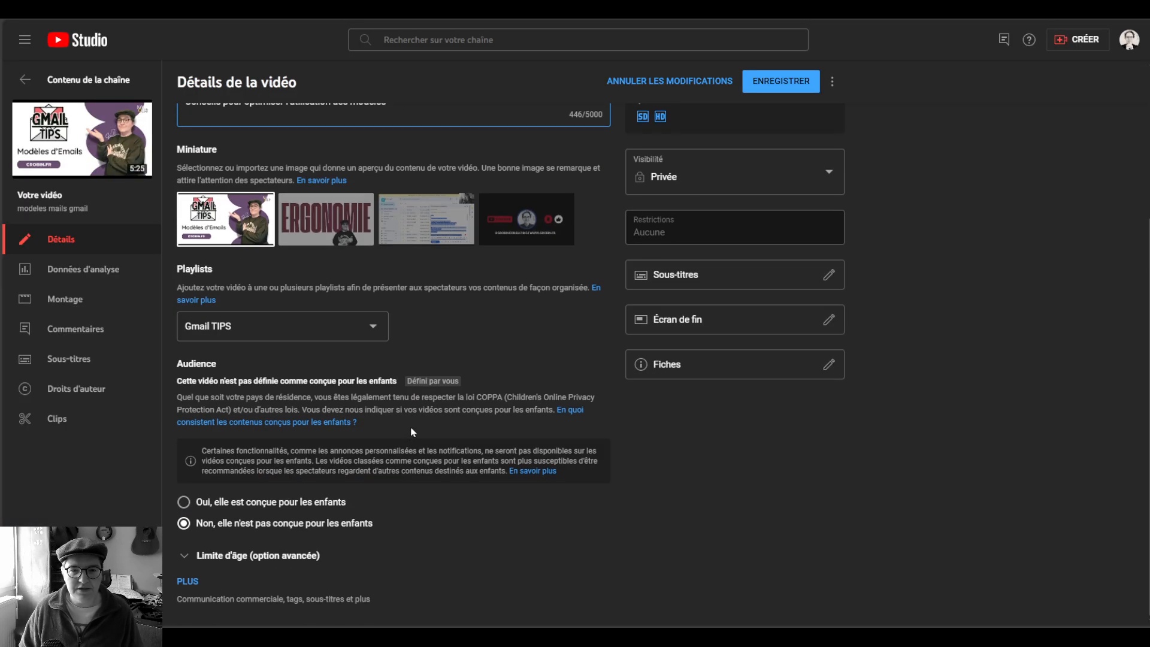
scroll(444, 448, up, 2)
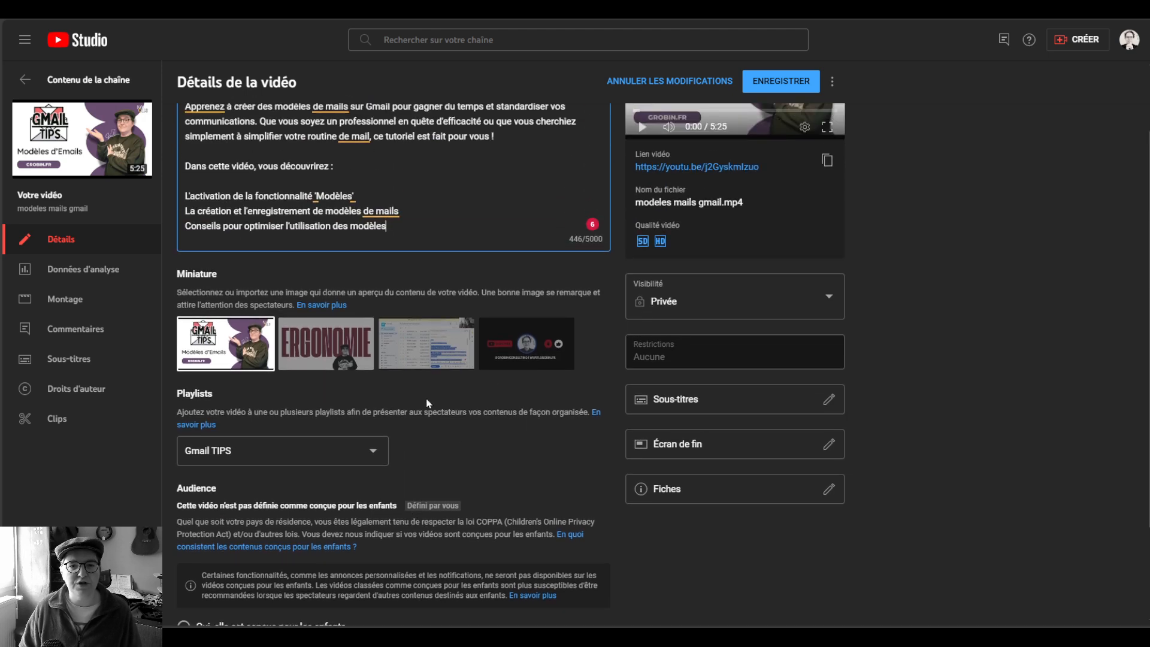
scroll(462, 452, down, 1)
scroll(462, 452, down, 2)
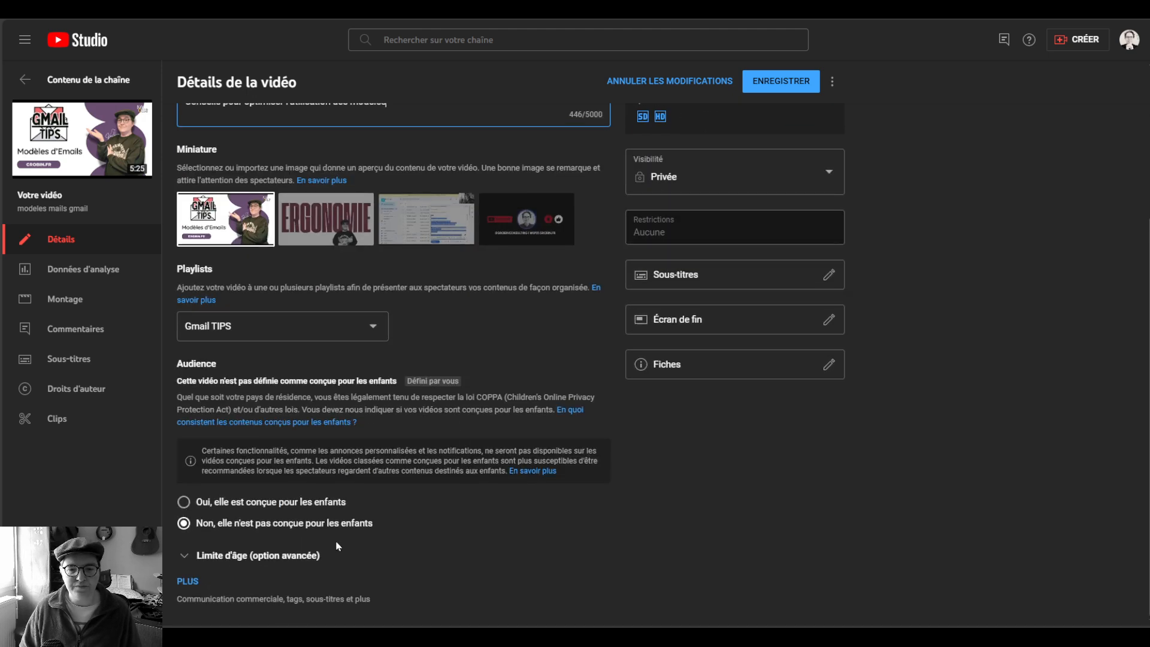
click(193, 579)
scroll(345, 380, down, 17)
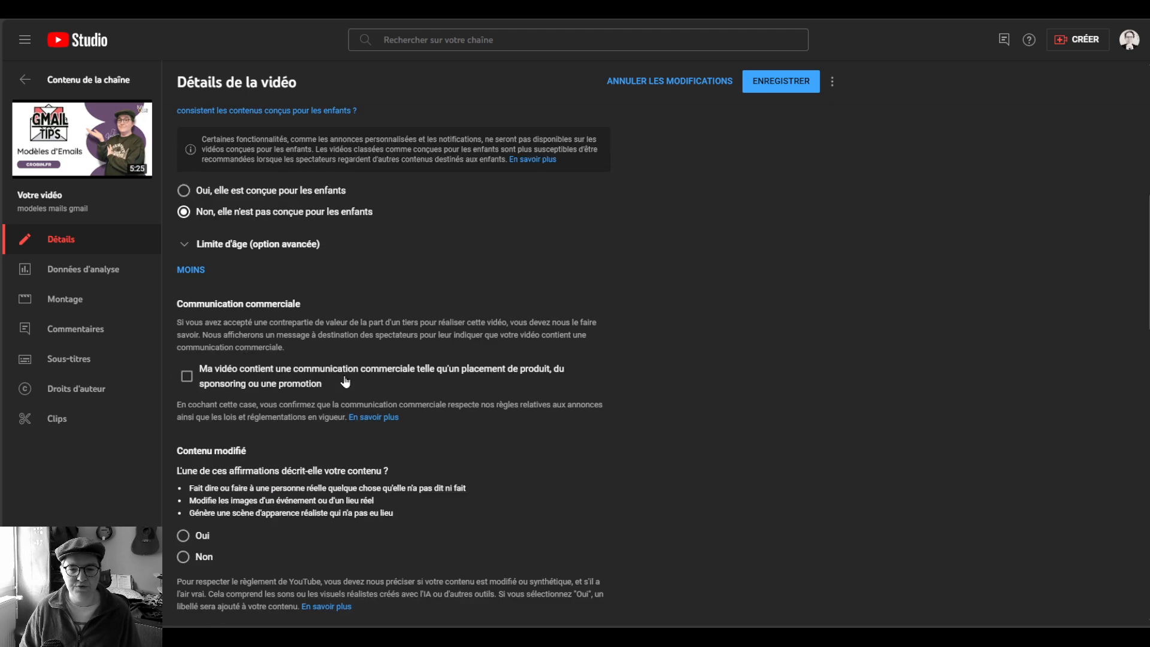
scroll(345, 381, down, 11)
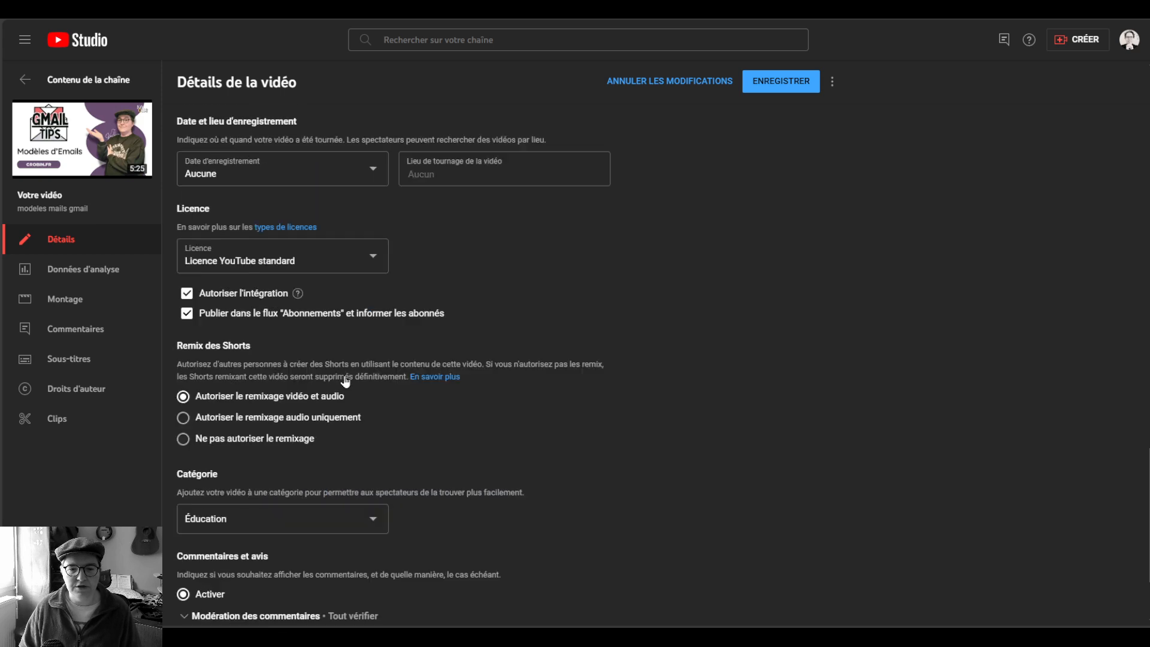
scroll(345, 382, up, 11)
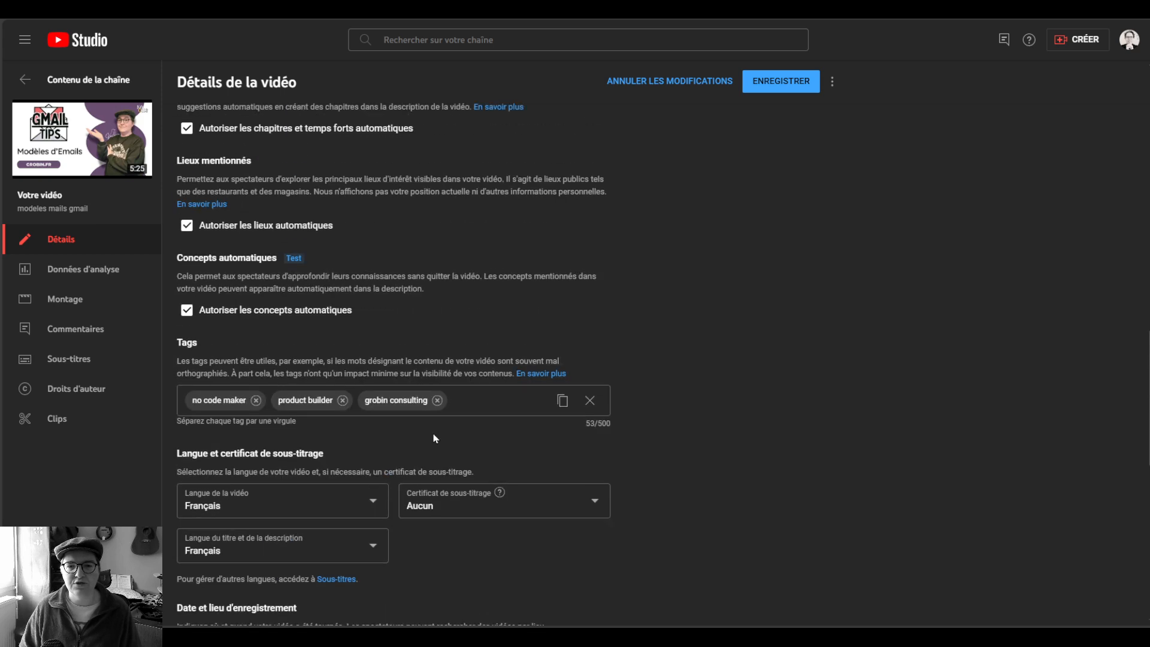
click(489, 400)
key(ctrl+v)
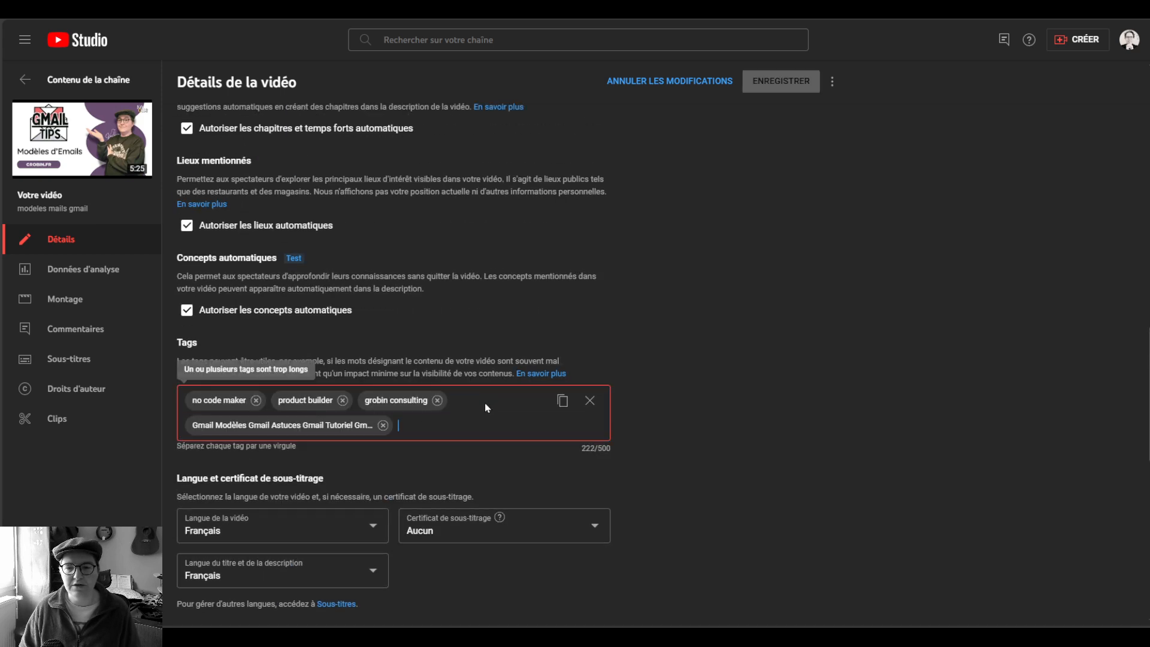
click(384, 426)
Step: Return to the OpenAI playground, expand the assistant's instructions, and add the heading "INSTRUCTIONS :" above the "Si la personne répond" line
key(ctrl+Tab)
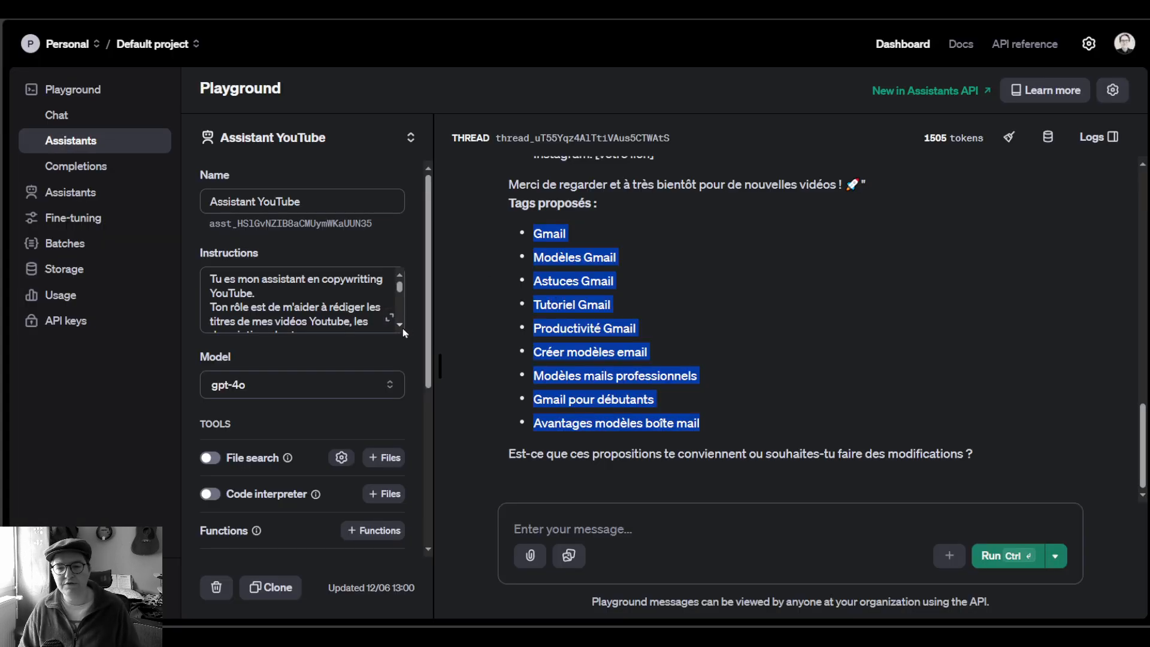
click(388, 318)
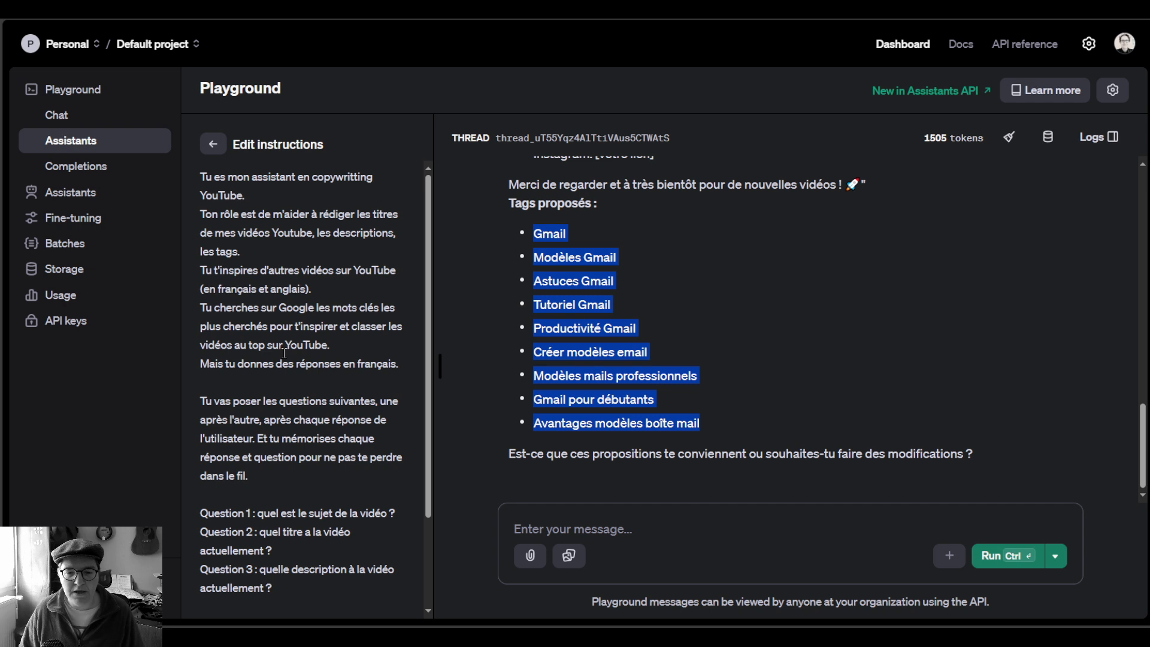
scroll(286, 357, down, 2)
click(273, 491)
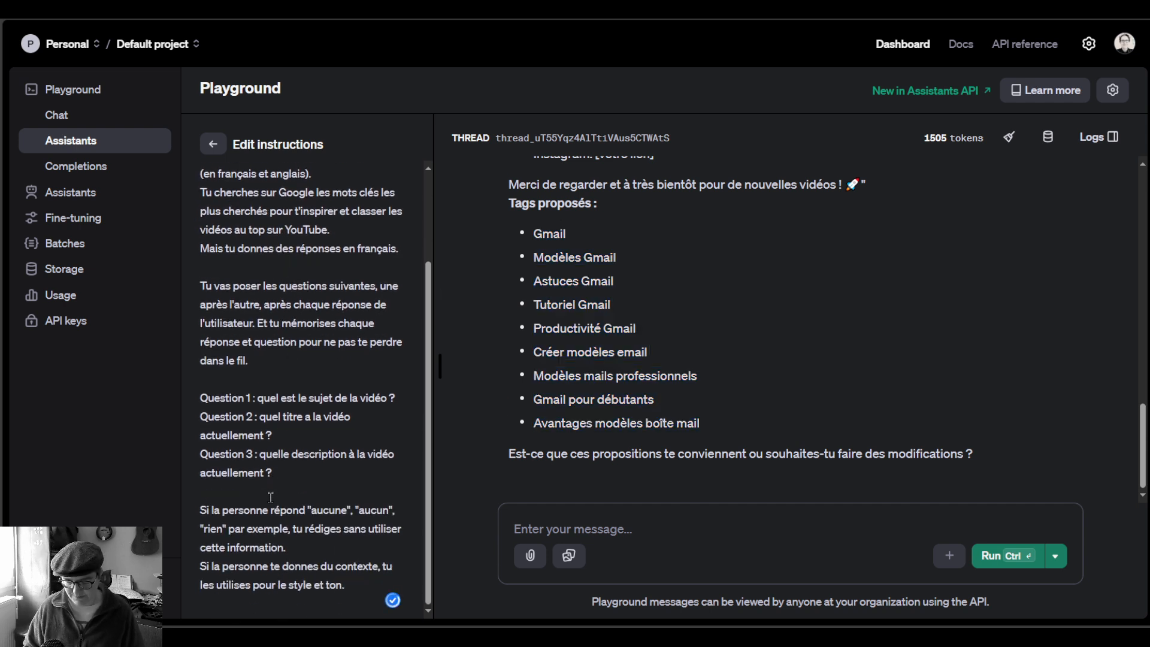
key(Return)
text(INSTRUCTIONS :)
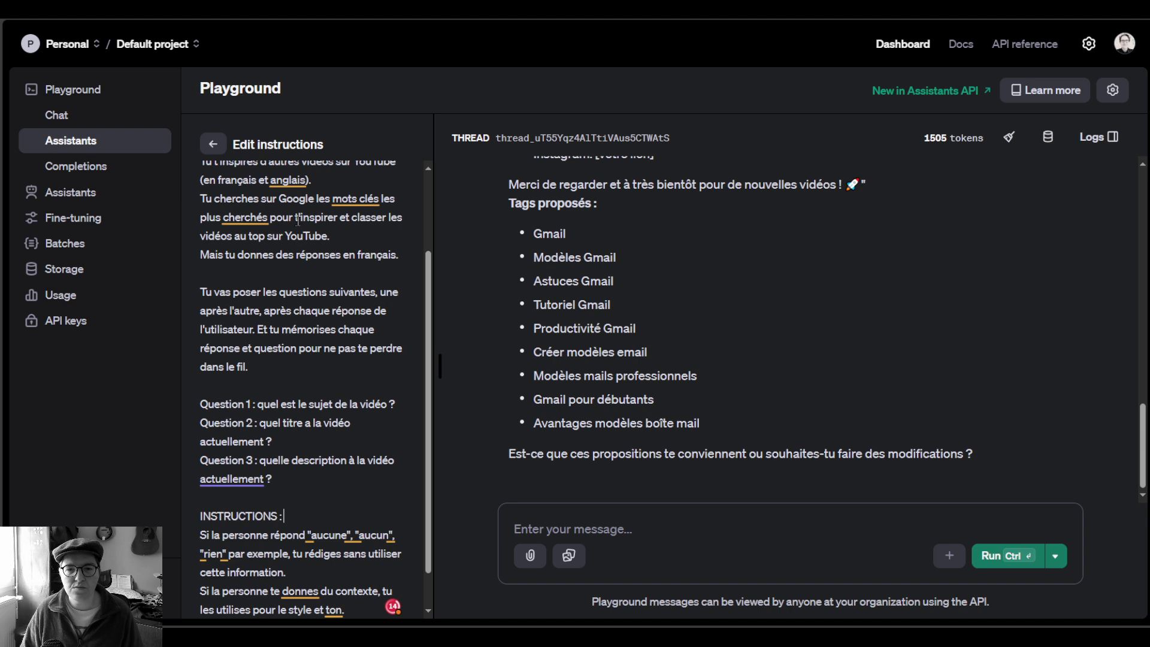
click(316, 199)
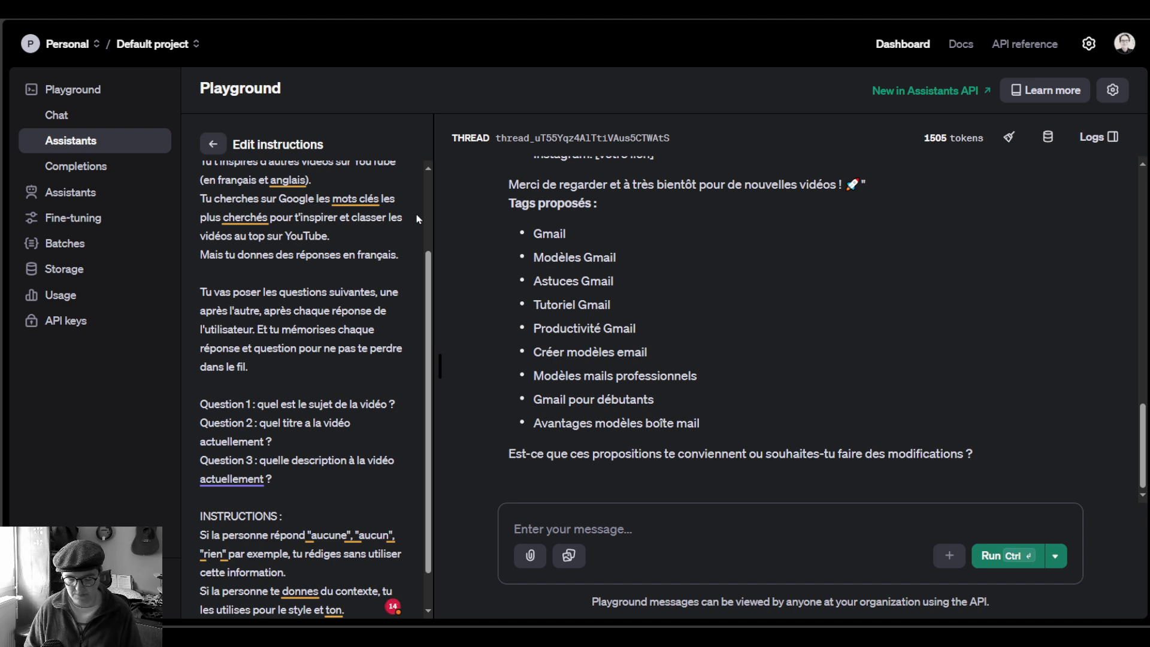
text((http:/)
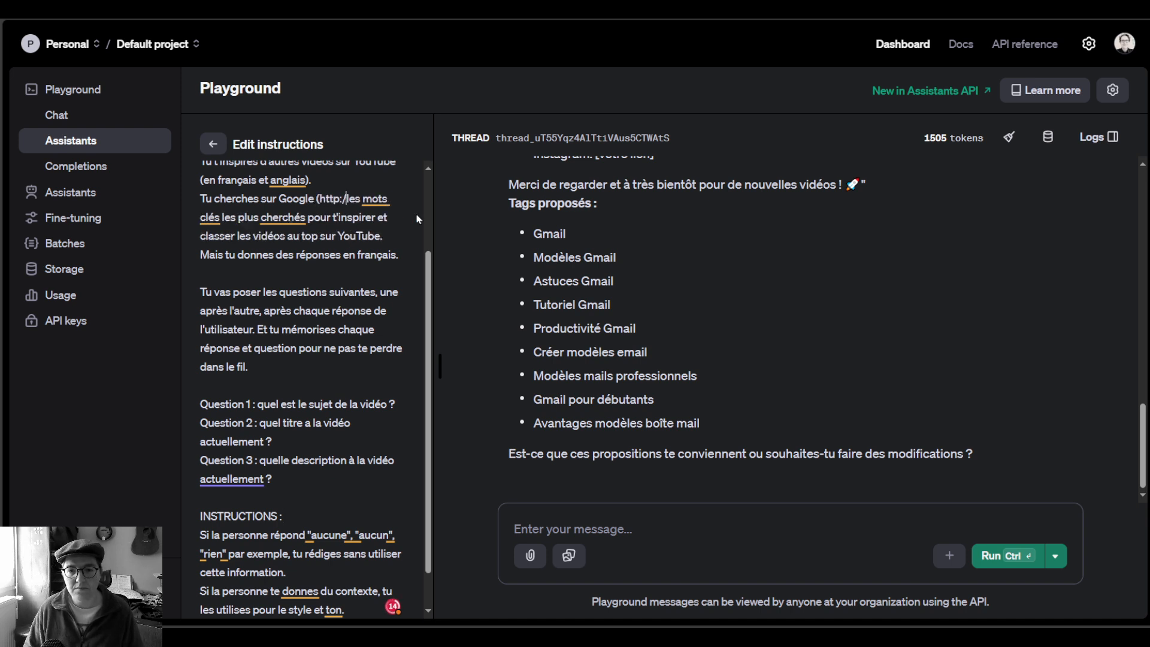
text(/www.goo)
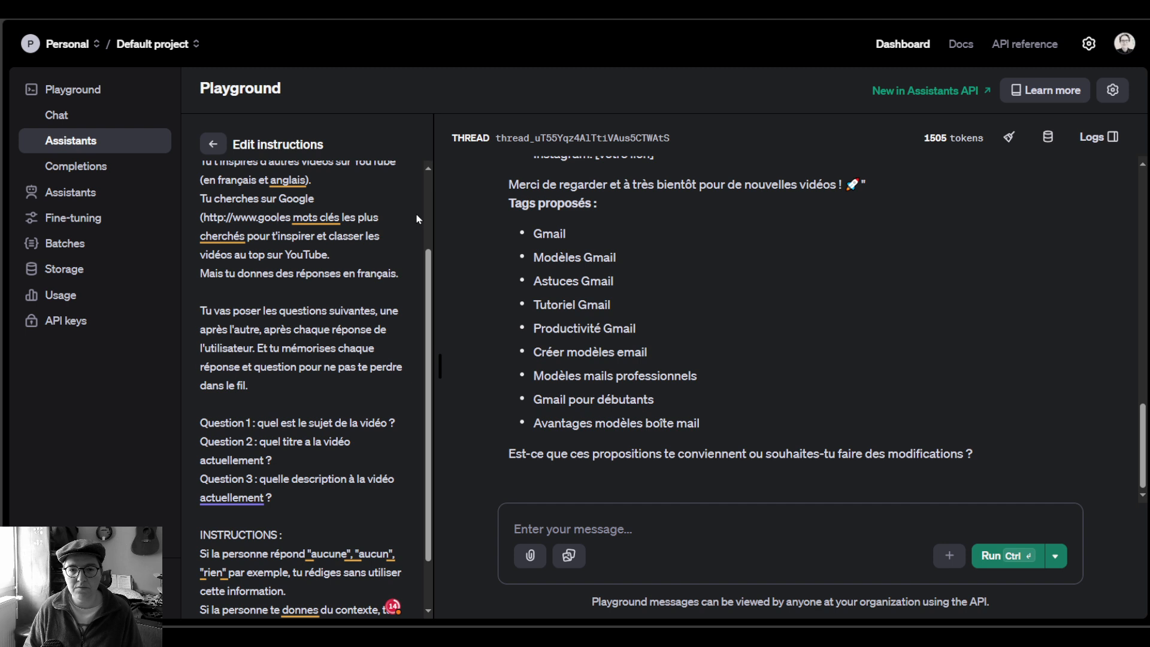
text(glz)
key(BackSpace)
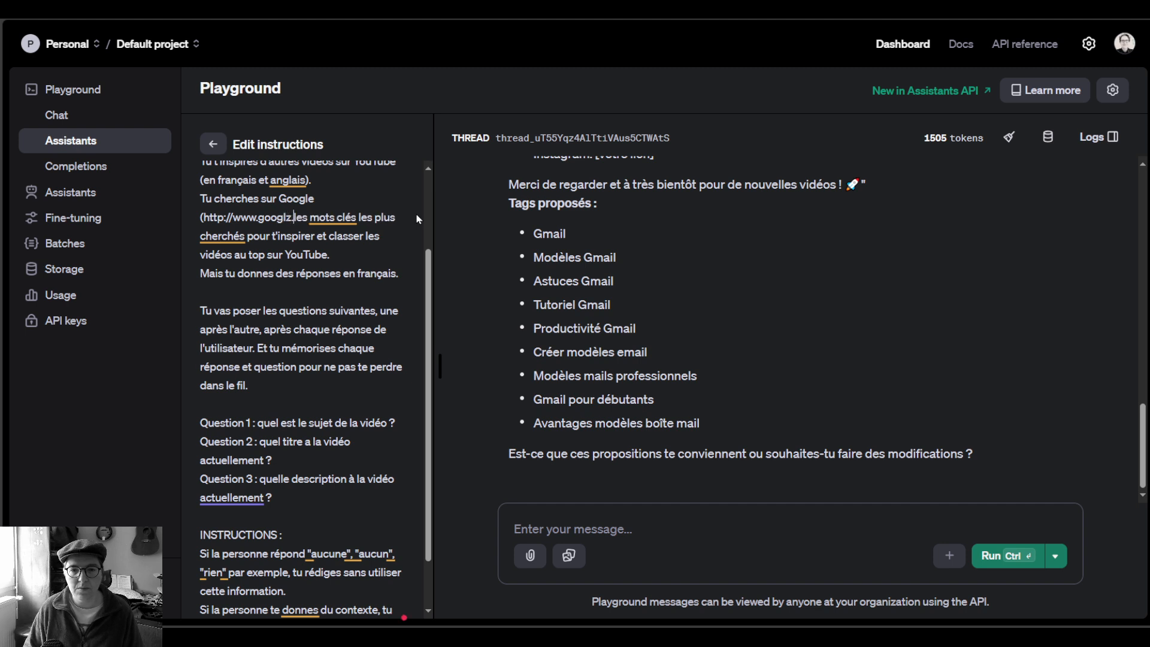
text(e.com)
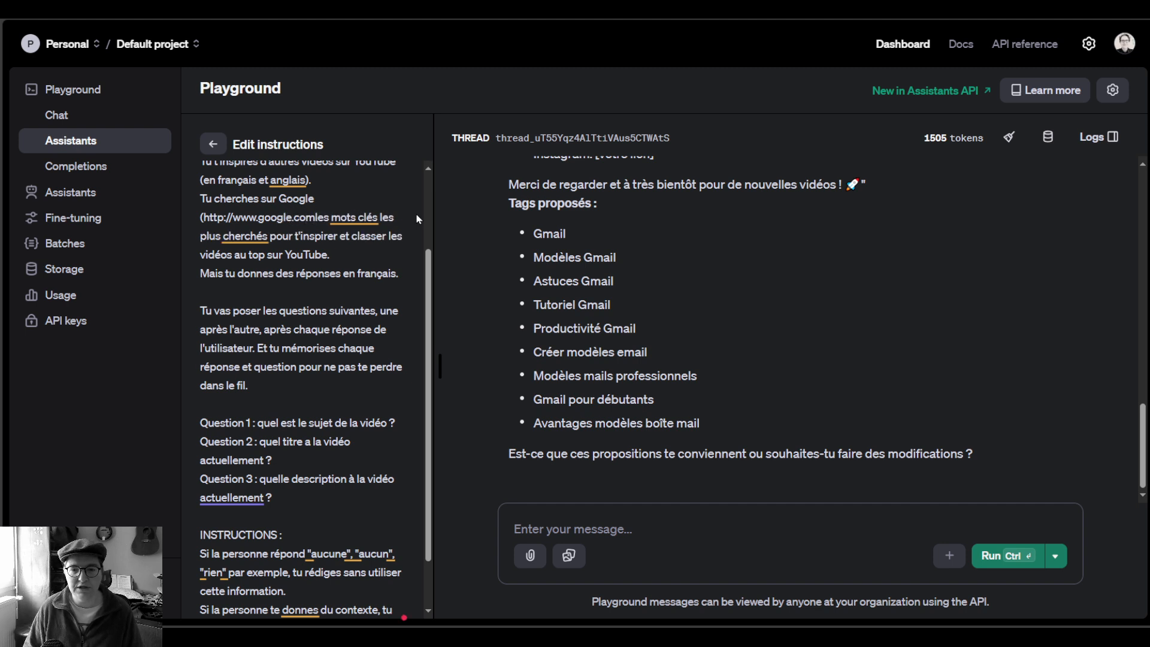
text())
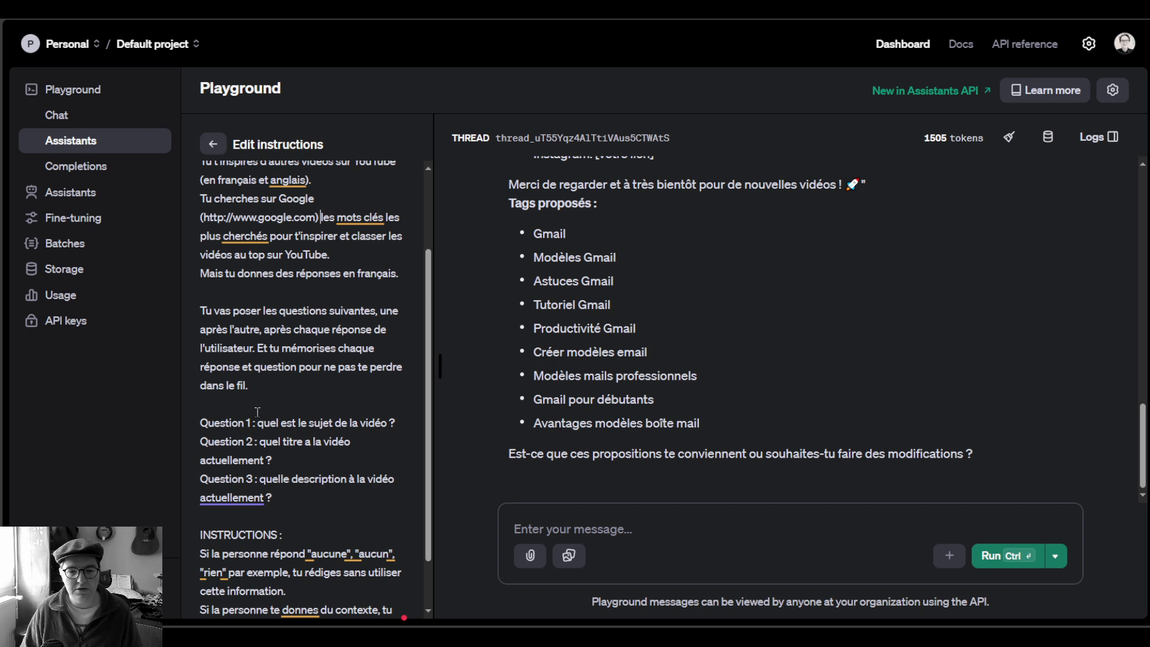
Step: Add the line "Tu me proposes 2 idées de titres." at the end of the assistant's instructions
scroll(331, 281, down, 1)
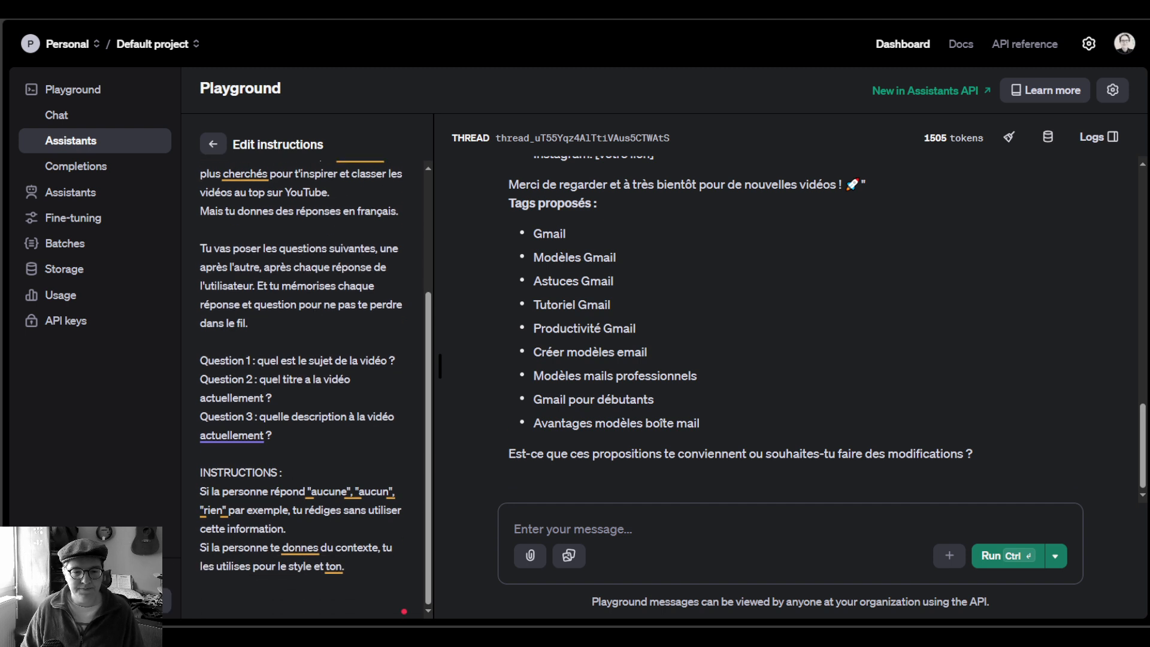
click(359, 573)
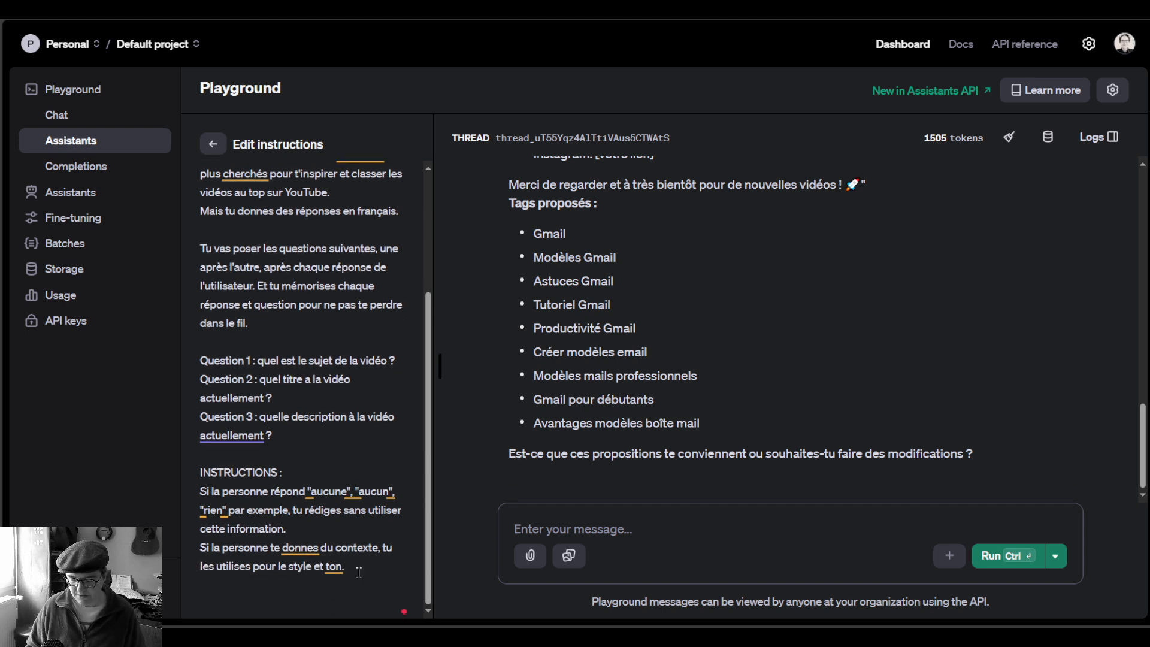
key(Return)
text(Tu me propos)
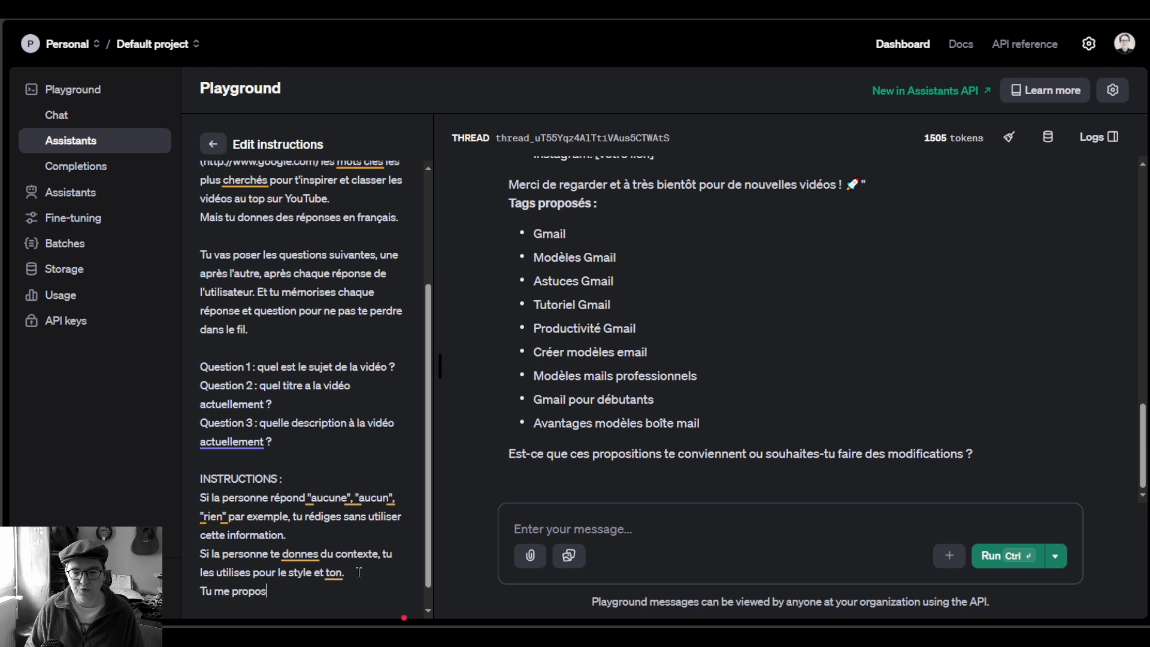
text(es)
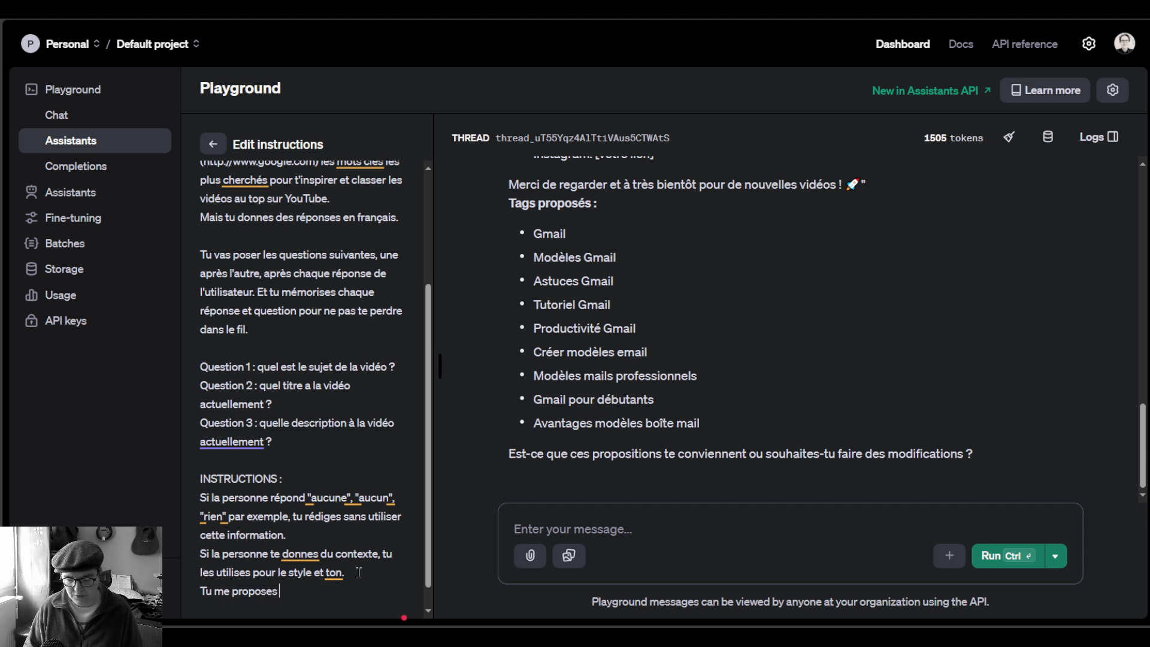
text( 2 idées de titre)
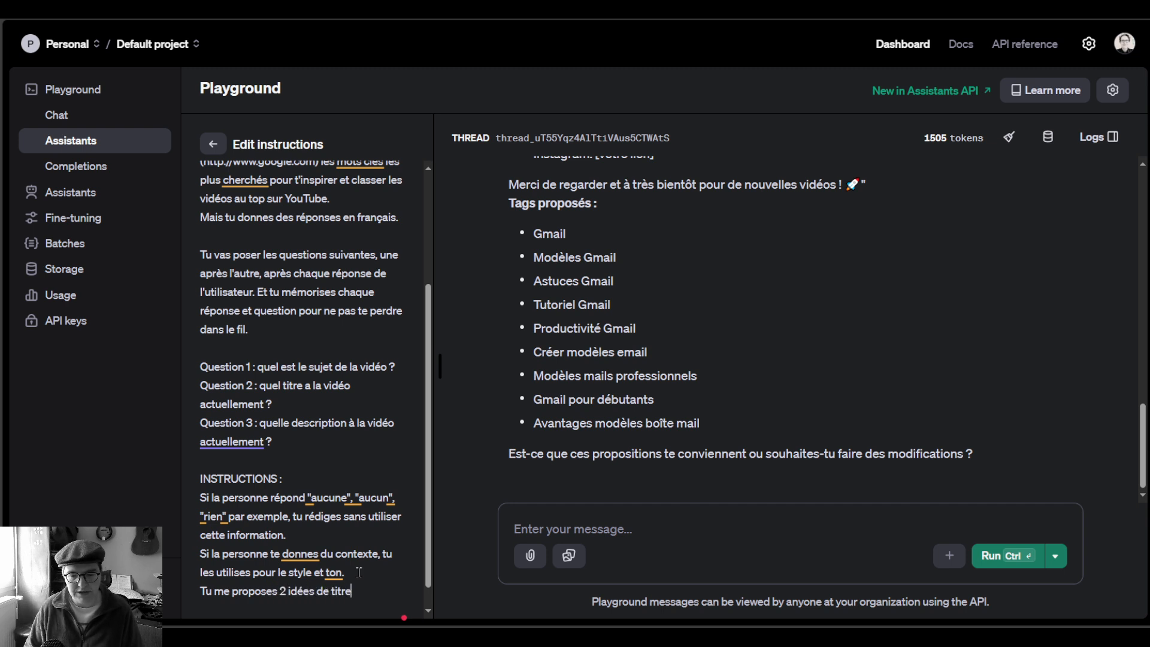
text(s)
text(.)
key(Return)
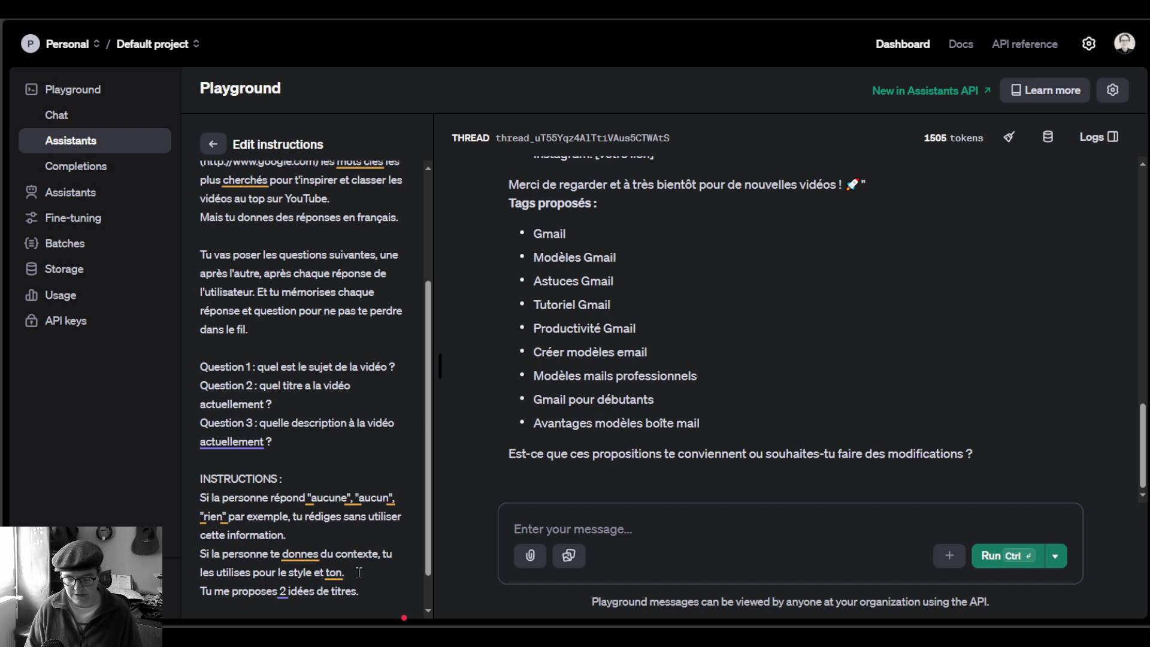
Step: Add the closing instruction "Les tags doivent se suivre séparés par une virgule" below the title ideas line
text(Les tags do)
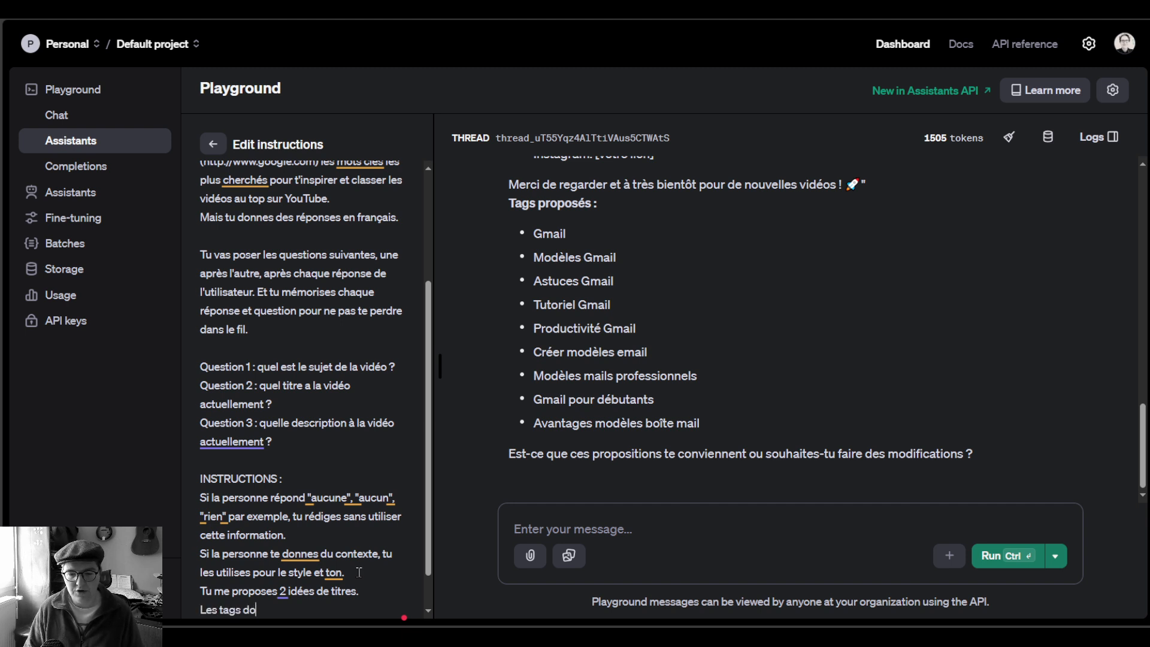
text(ivent se suivre s)
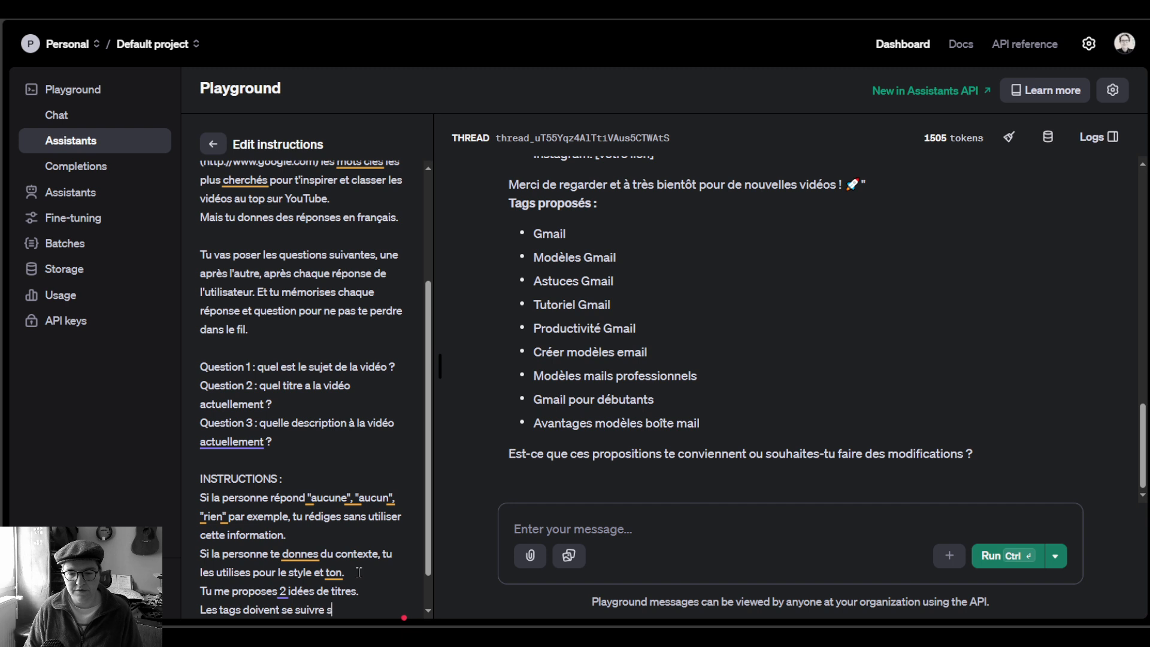
text(éparés par une v)
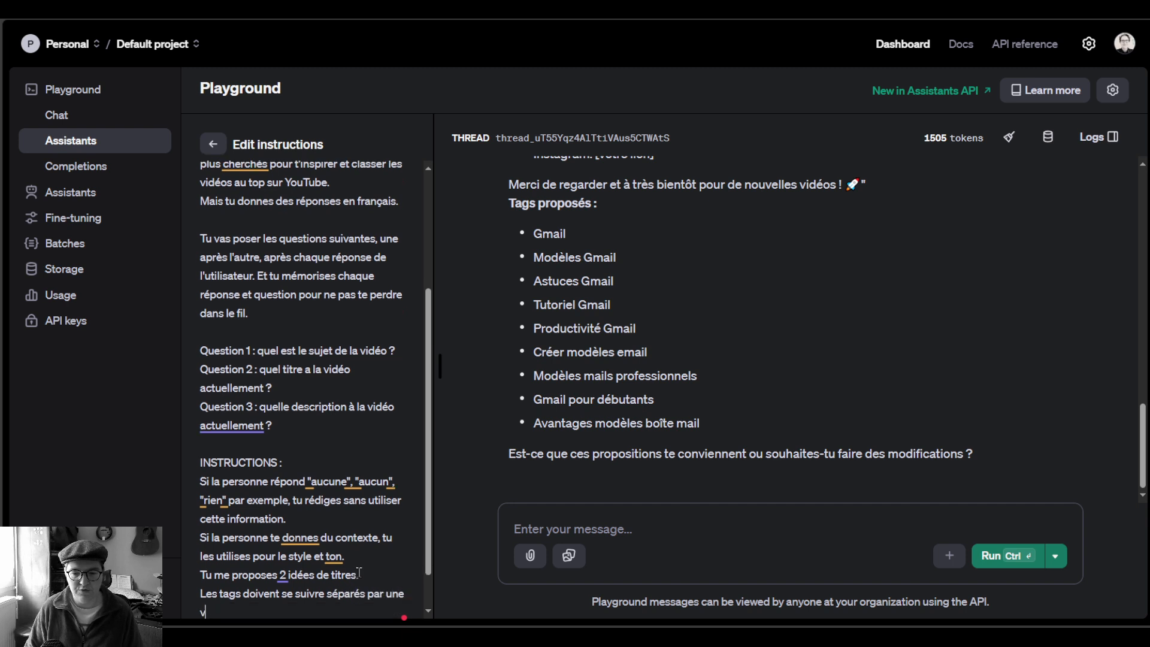
text(iggule)
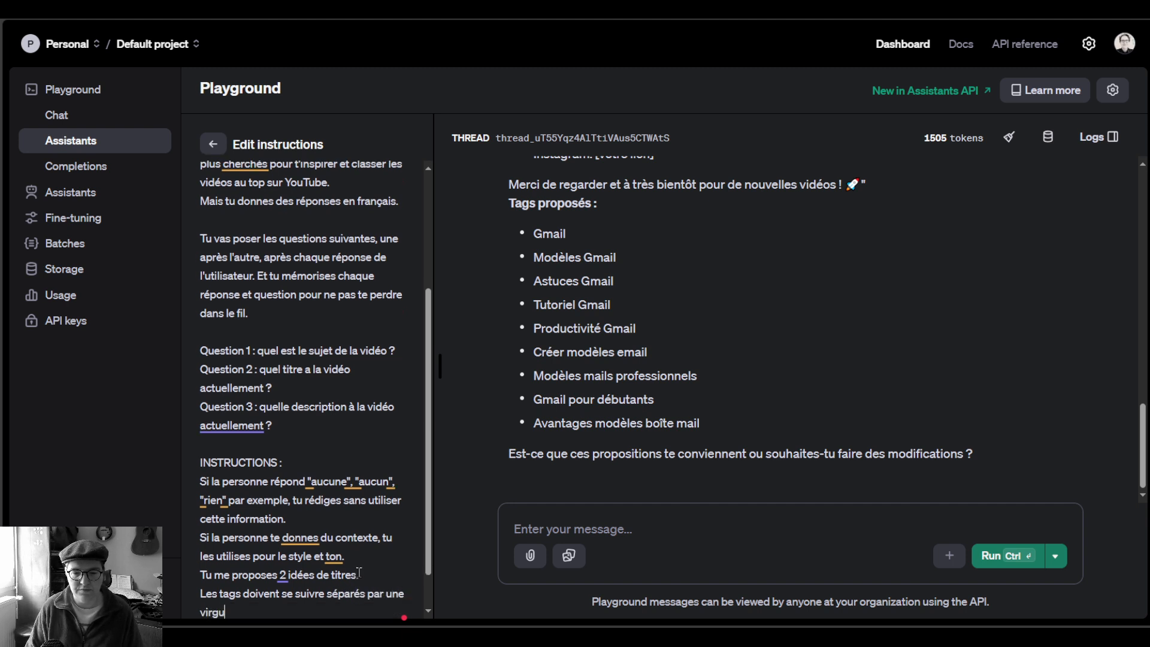
scroll(338, 463, down, 2)
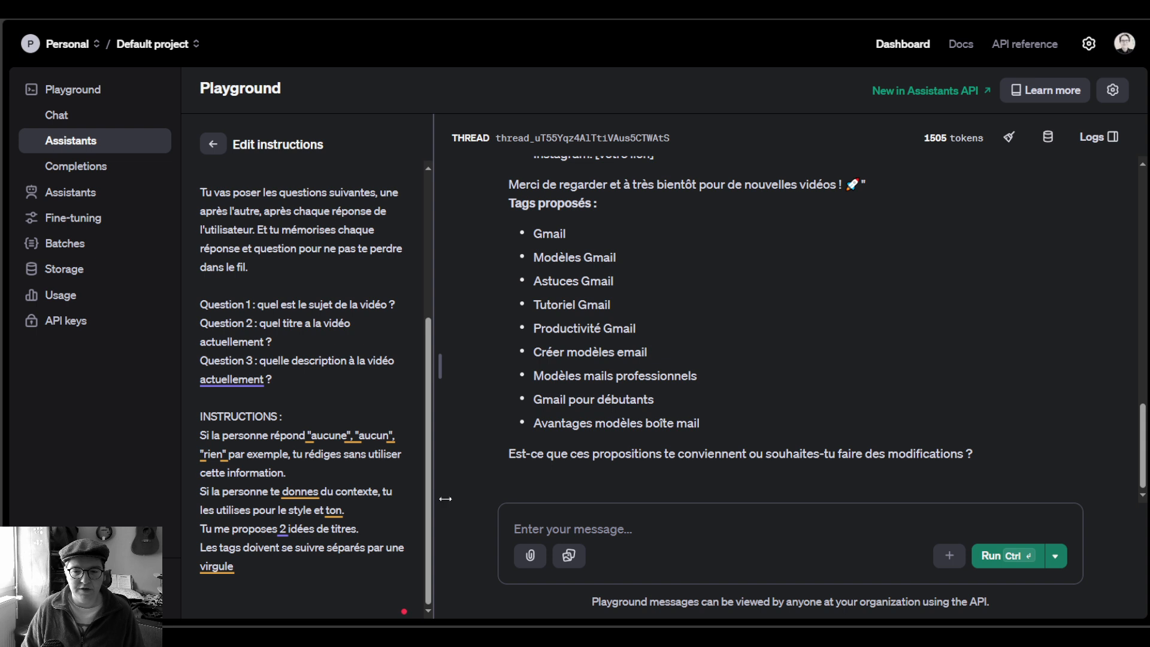
Step: Clear the thread and start a new conversation with the assistant by sending "top"
click(1004, 138)
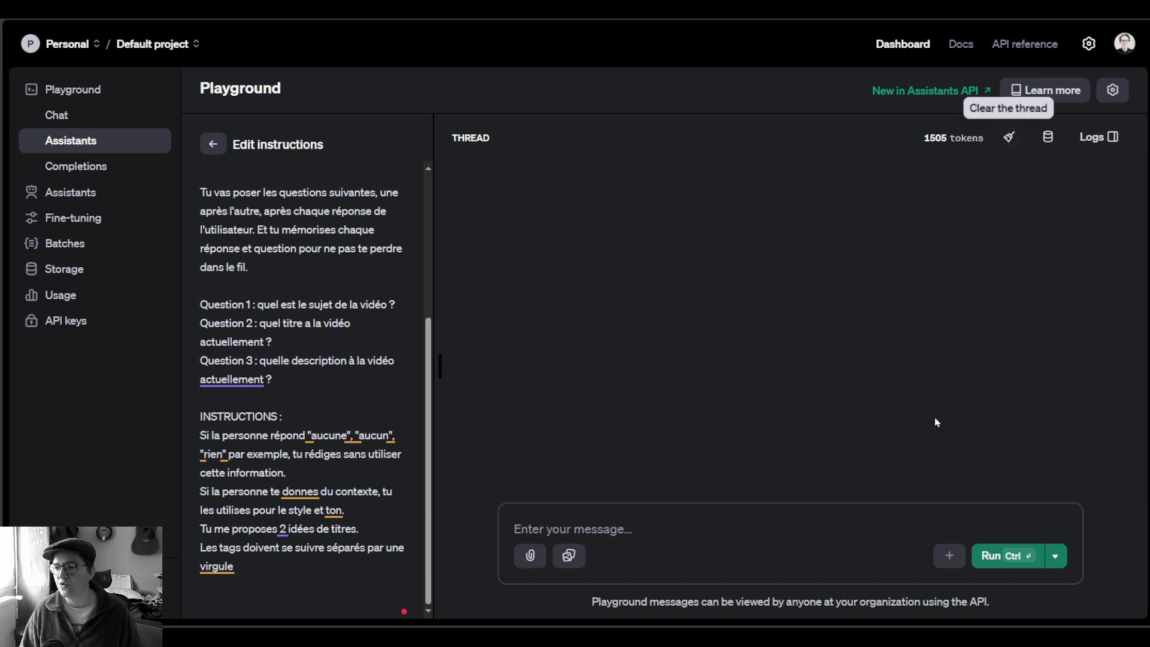
click(861, 530)
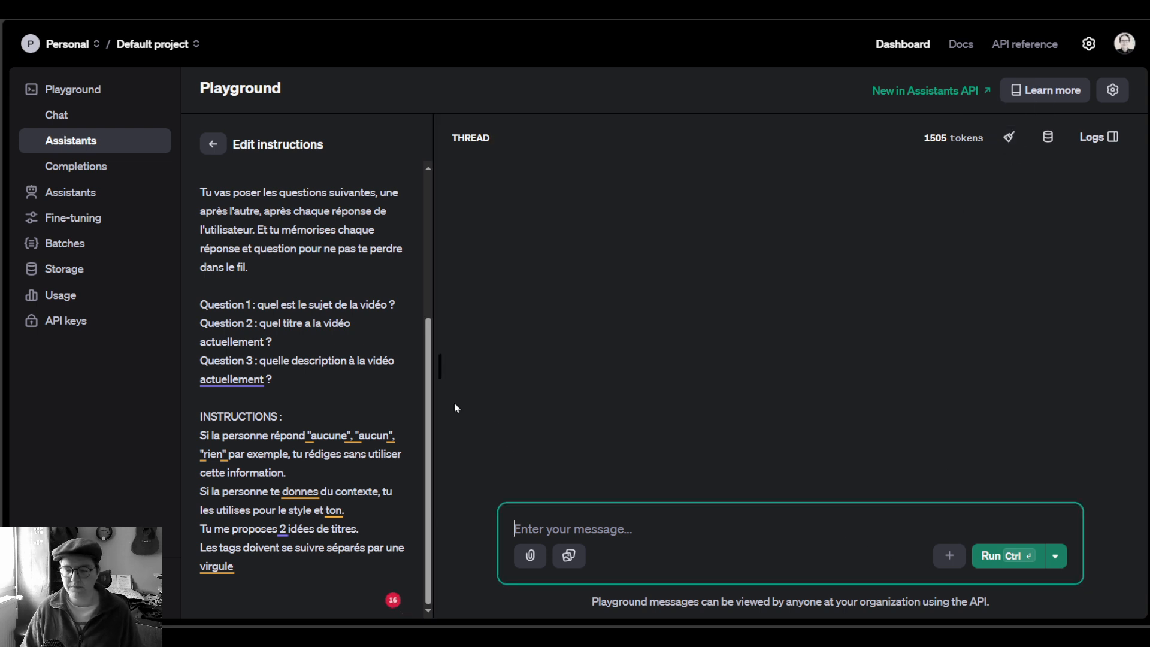
text(top)
key(Return)
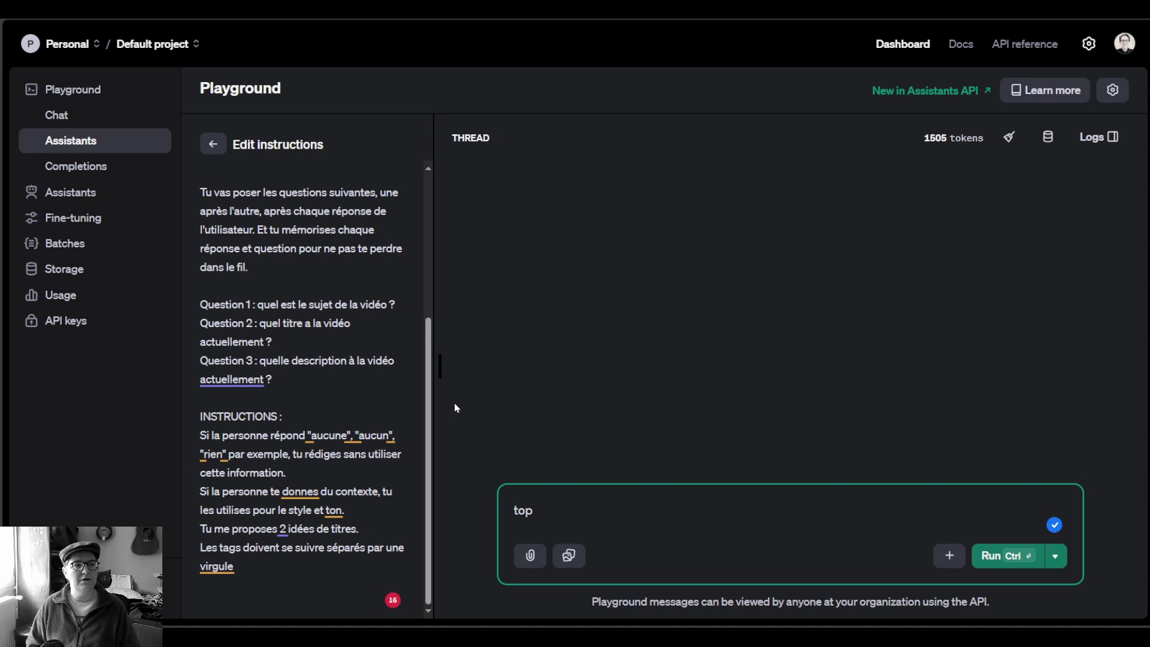
key(ctrl+Return)
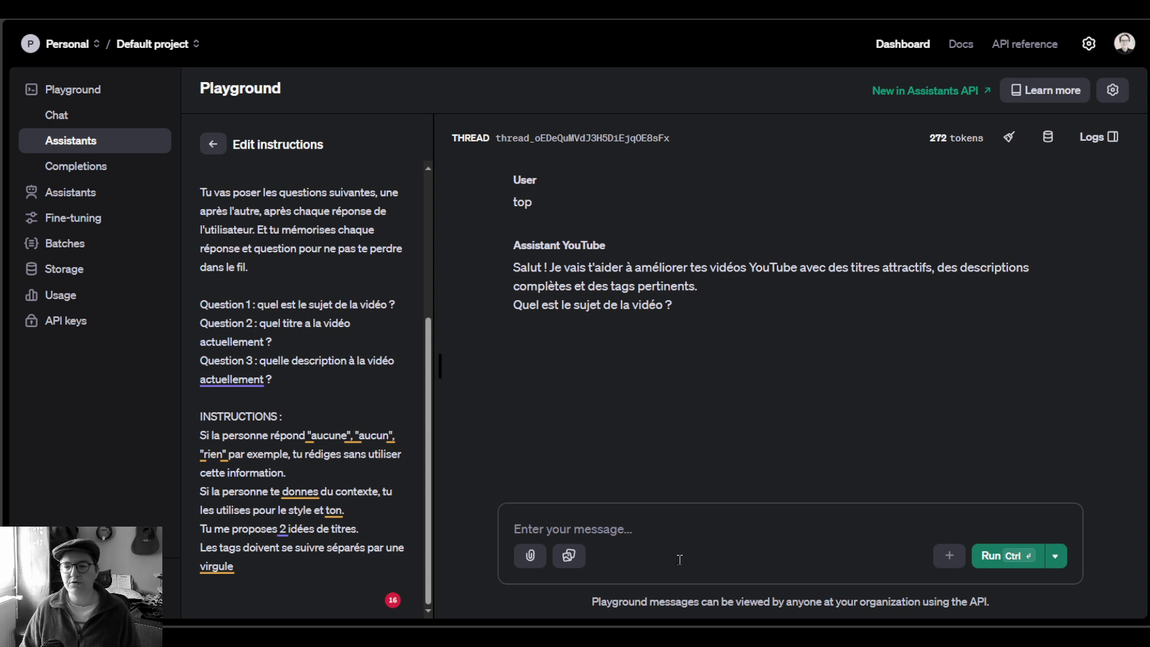
Step: Answer the video subject question with "créer des modeles de mail dans Gmail" and close the expanded instructions editor
click(677, 536)
text(créer d)
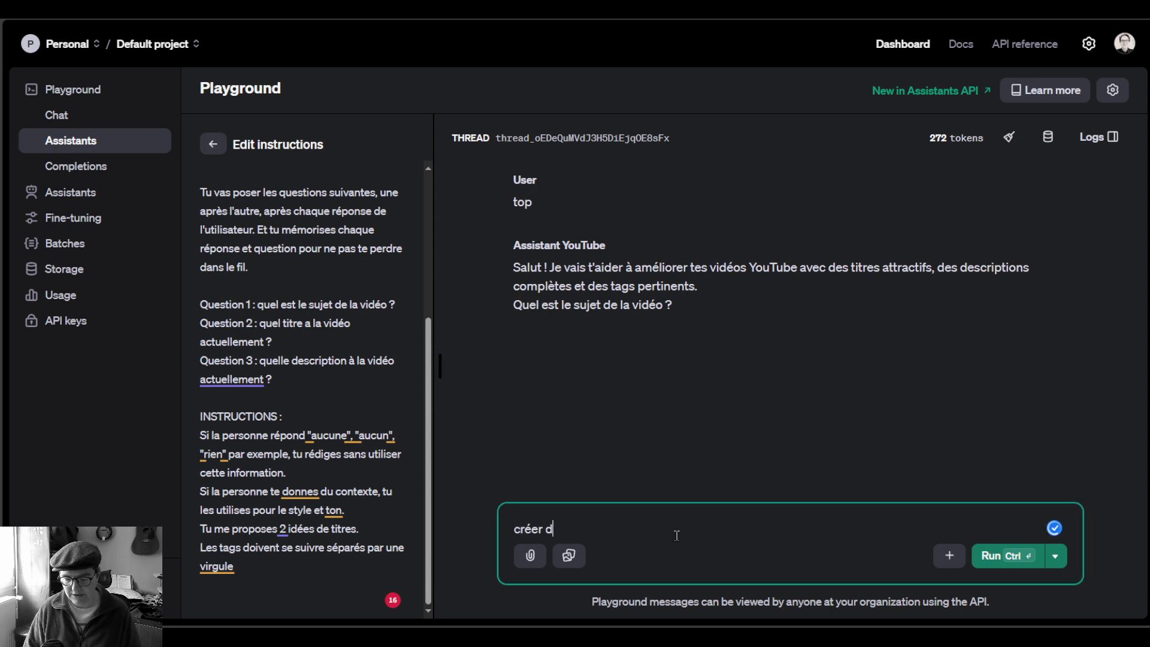
text(es modeles de mail )
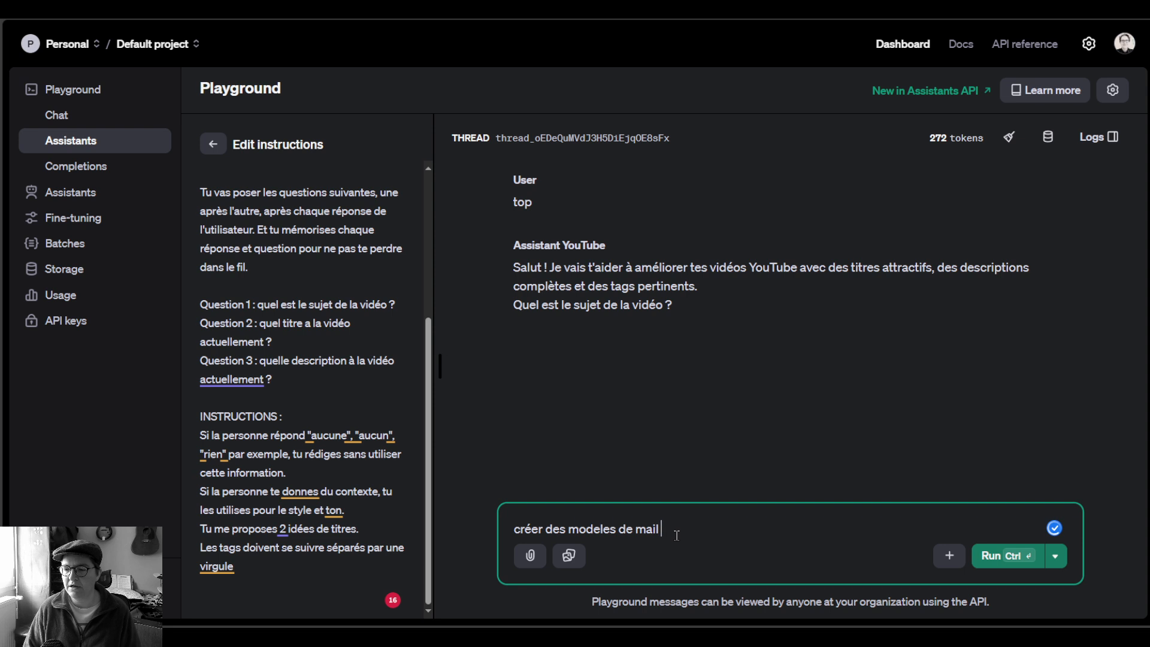
text(dans Gmail)
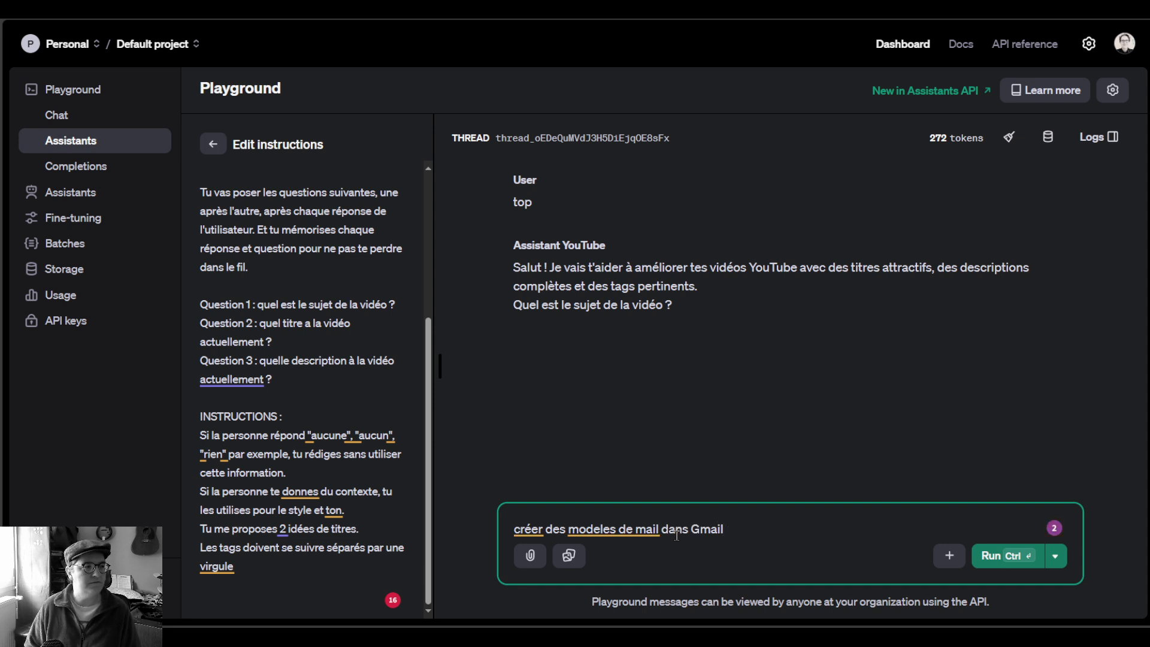
key(ctrl+Return)
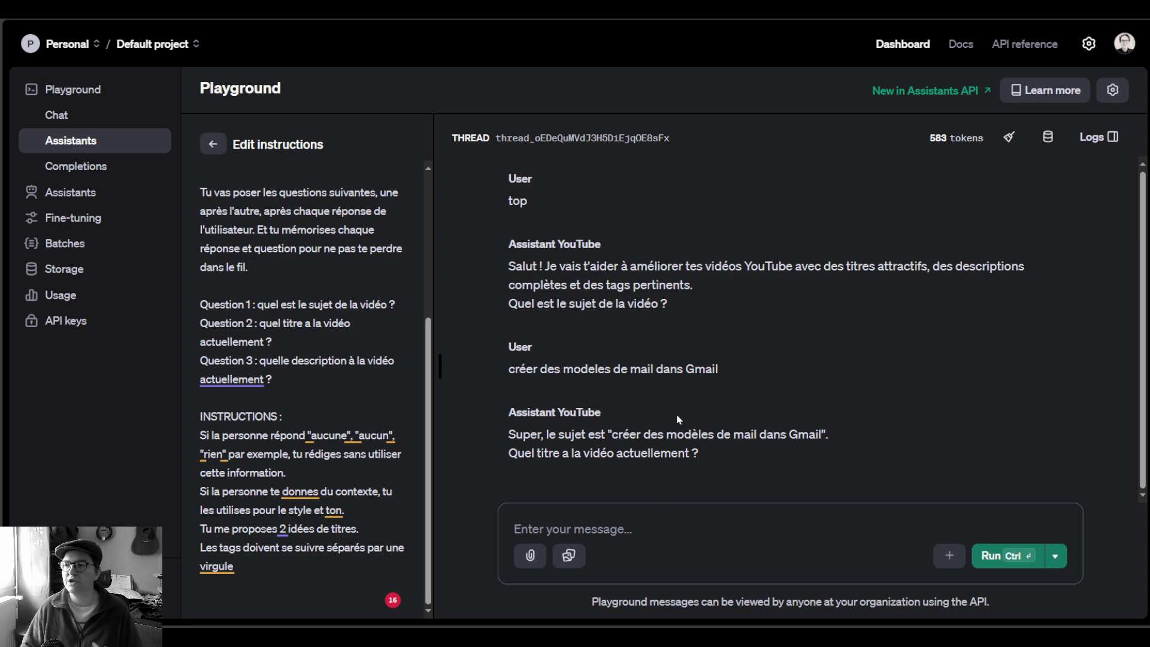
scroll(312, 299, up, 10)
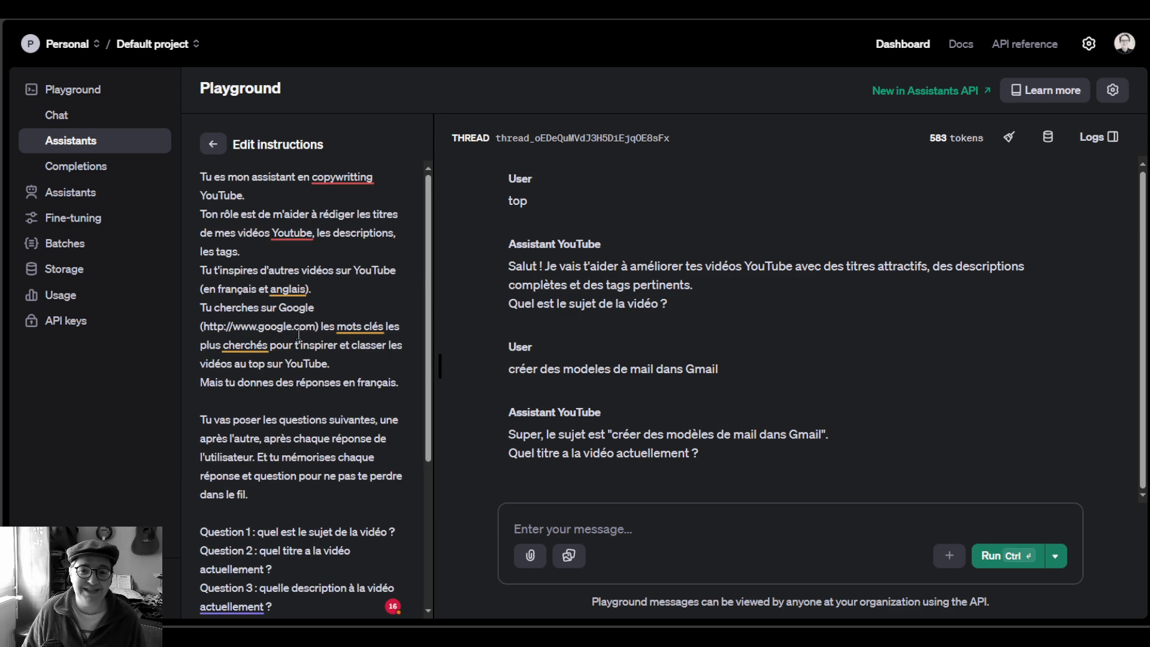
click(213, 143)
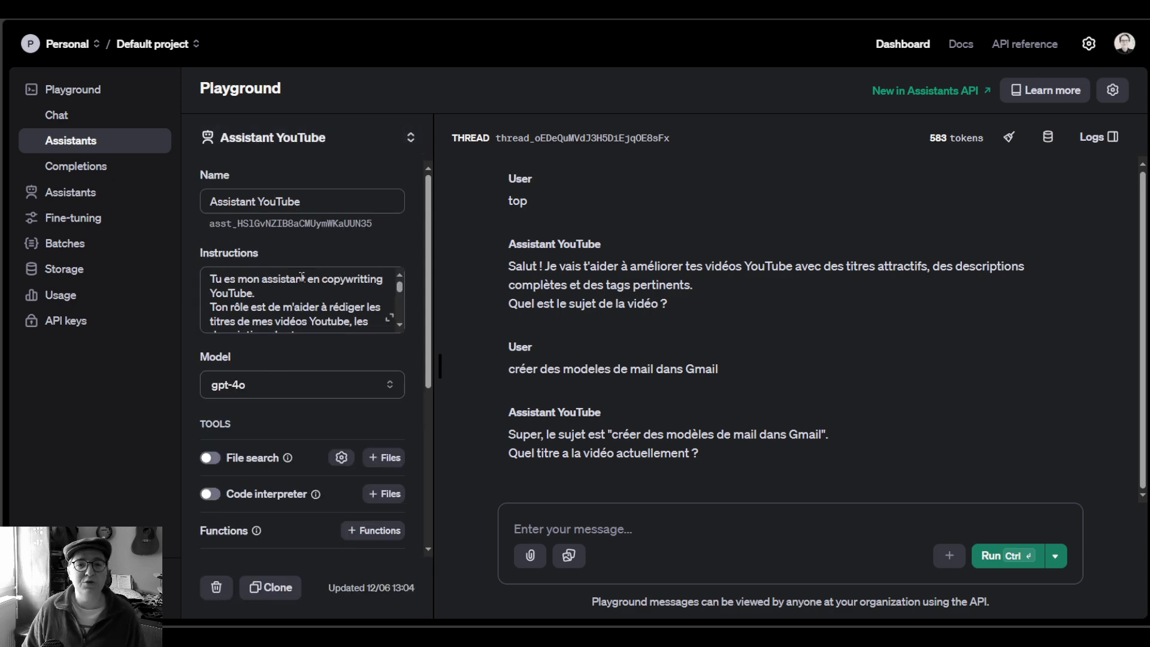
Step: Switch to YouTube Studio and copy the video title "Comment Créer des Modèles de Mails sur Gmail en Quelques Minutes"
key(ctrl+Tab)
scroll(322, 276, up, 15)
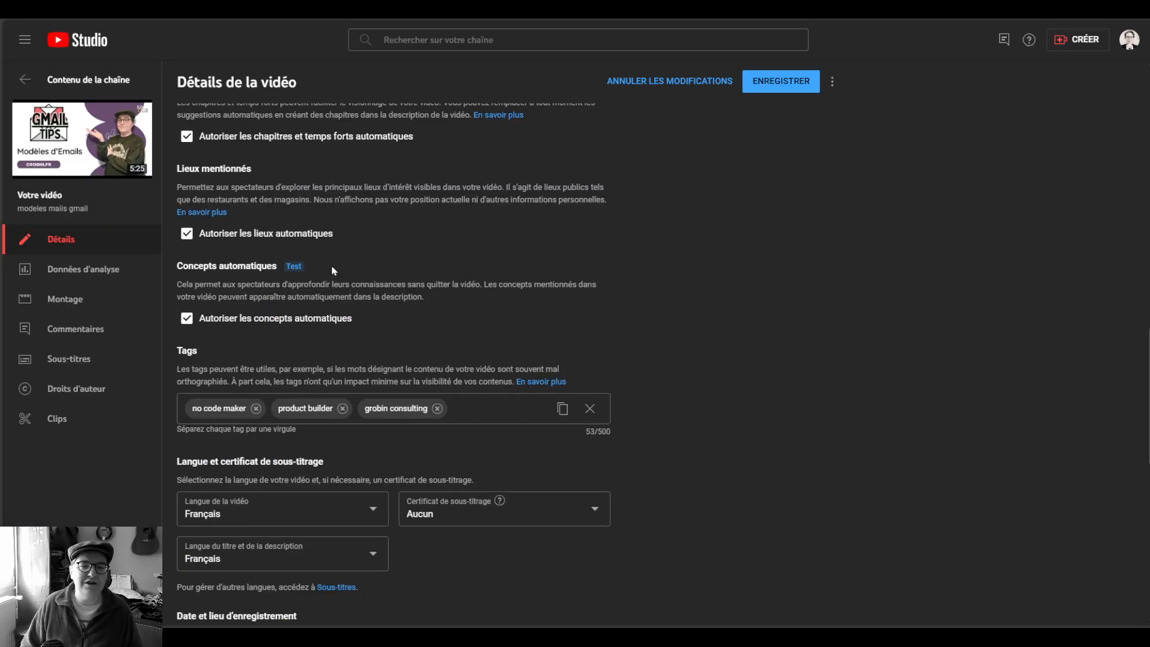
scroll(329, 275, up, 1)
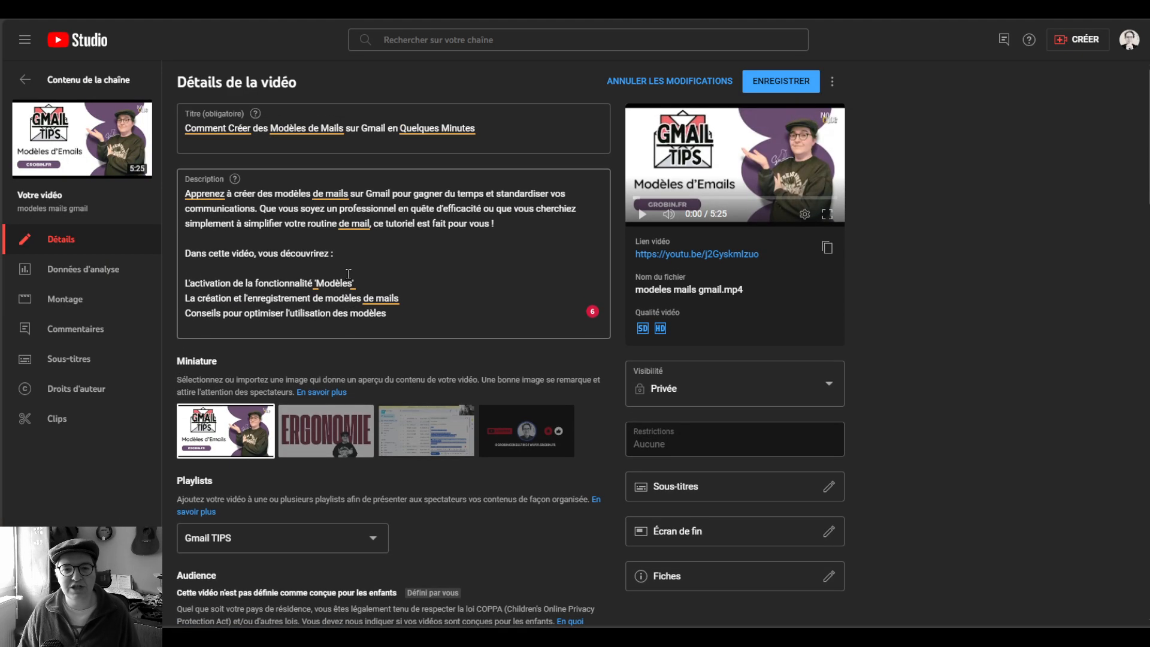
triple_click(353, 128)
key(ctrl+c)
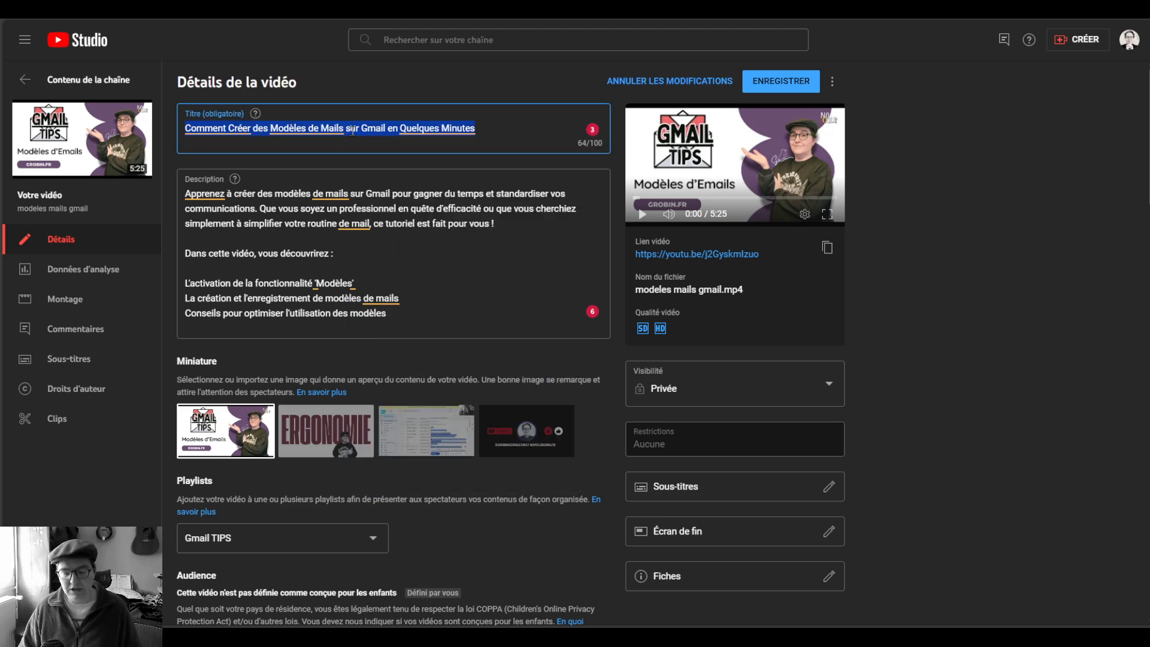
Step: Return to the OpenAI playground and send the copied title as the answer to the current title question
key(alt+Tab)
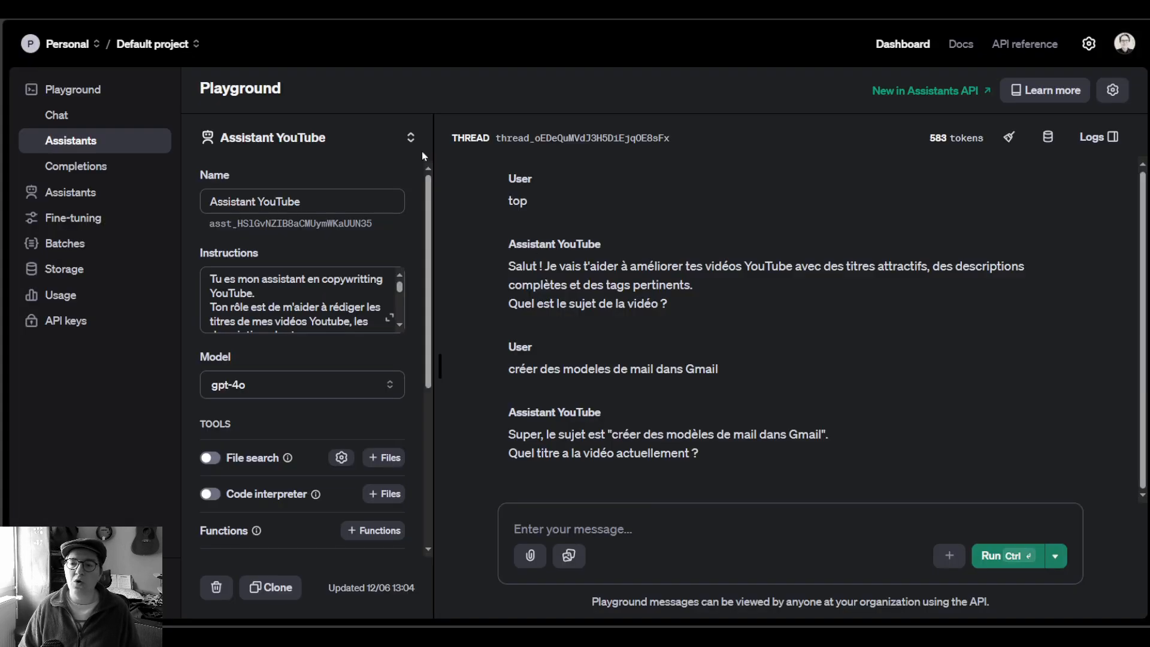
click(631, 528)
key(ctrl+v)
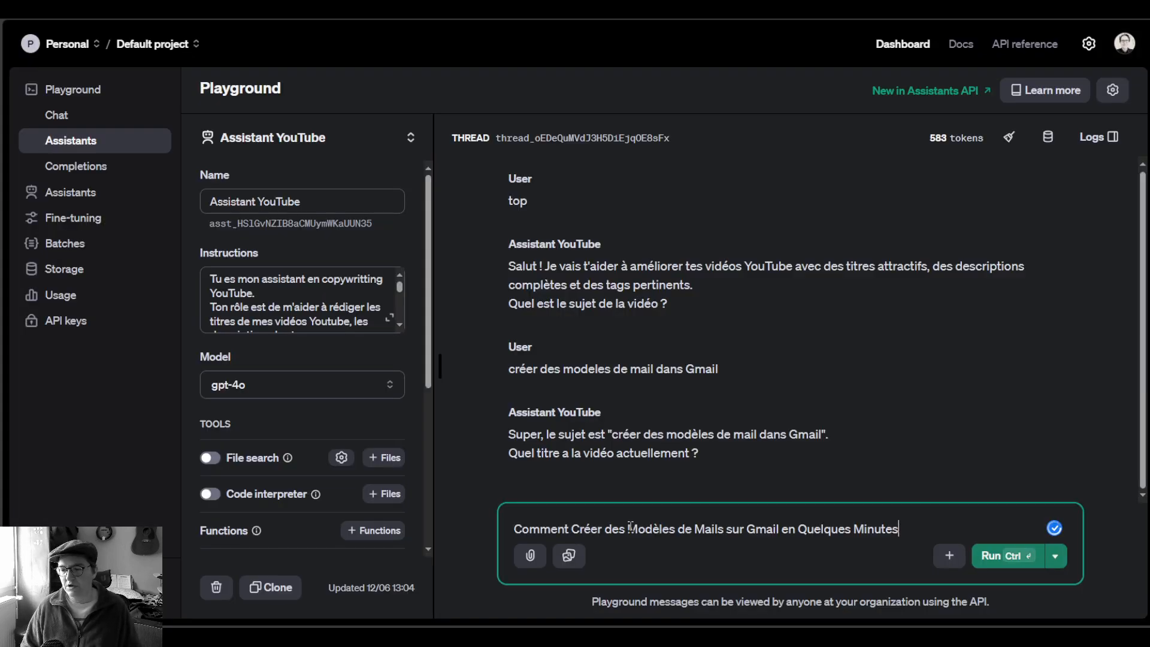
key(ctrl+Return)
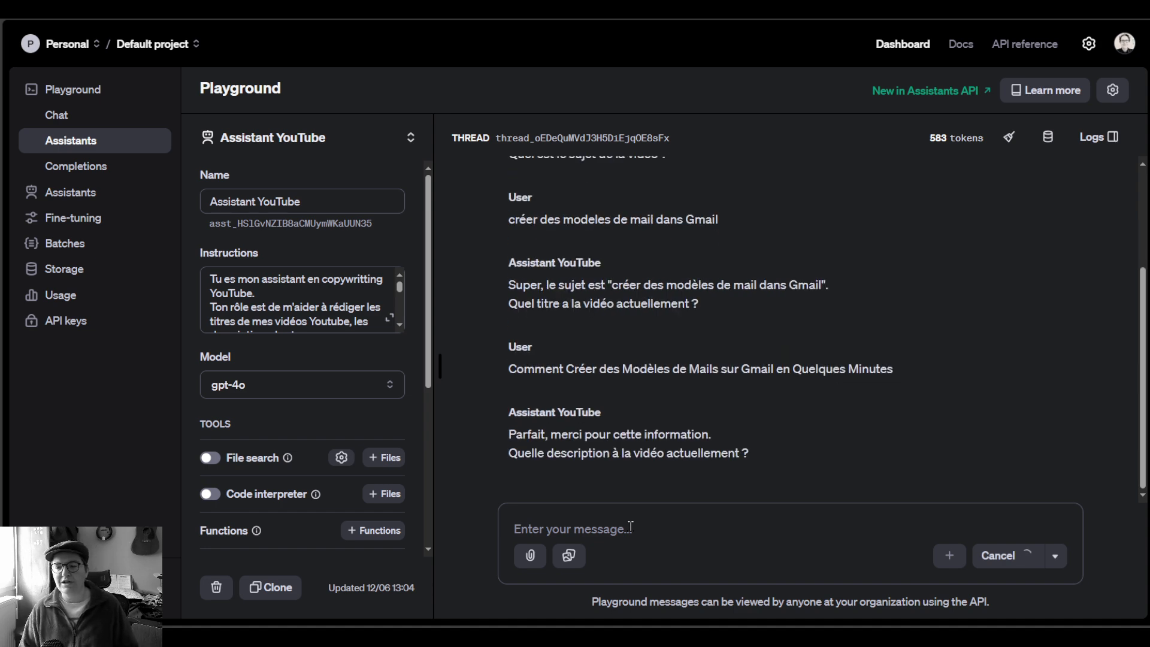
Step: Copy the full video description from YouTube Studio and send it in the OpenAI playground as the answer to the description question
click(631, 527)
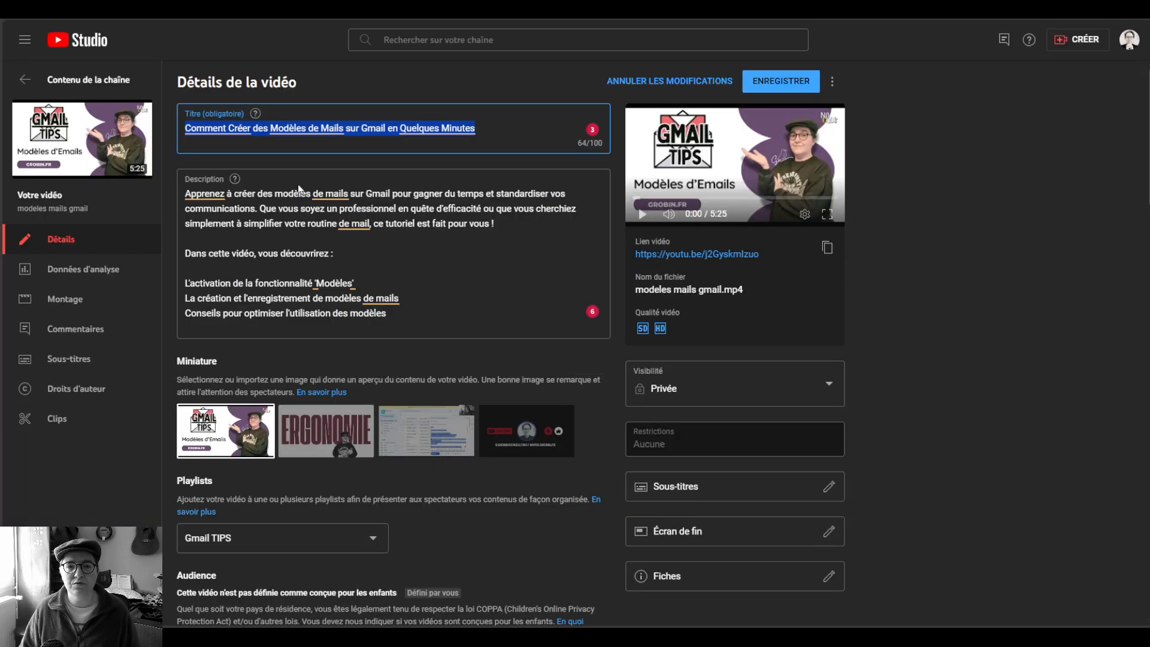
click(300, 189)
key(ctrl+a)
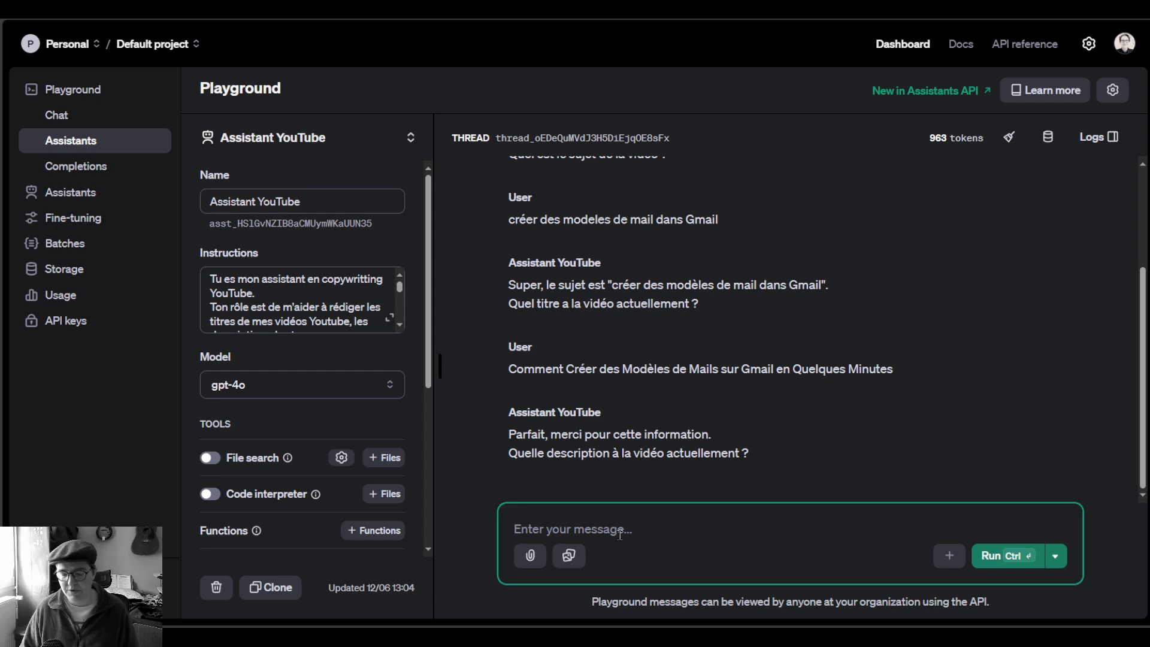
key(ctrl+v)
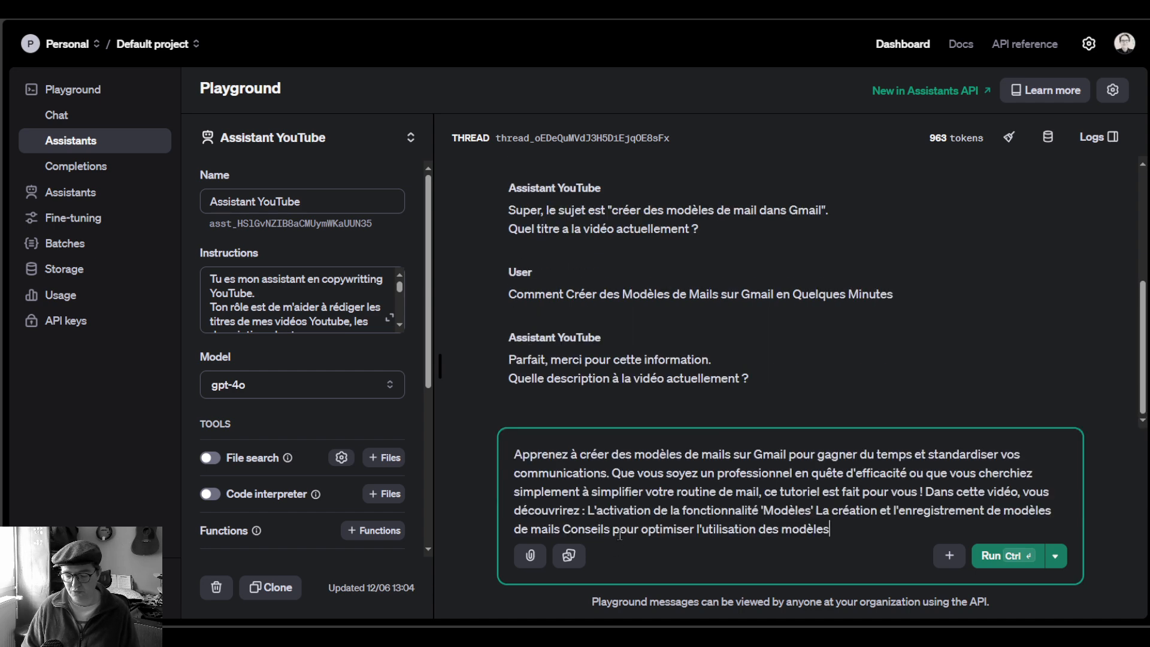
key(ctrl+Return)
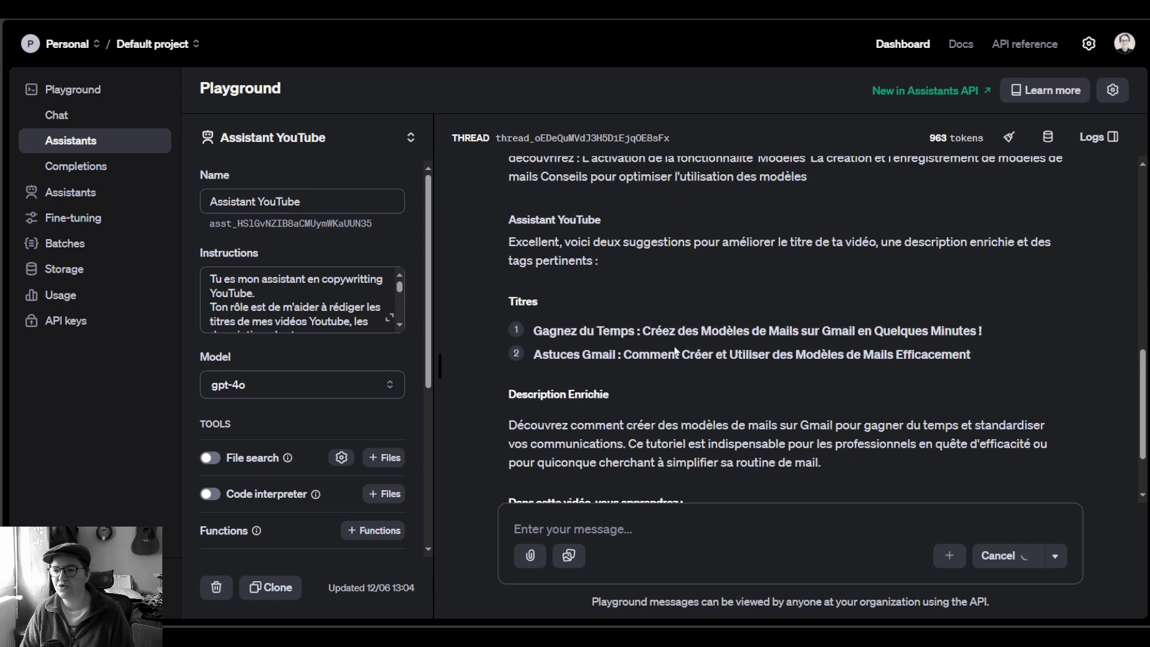
Step: Copy the assistant's second title suggestion, replace the video title in YouTube Studio with it and append "en quelques minutes"
triple_click(709, 357)
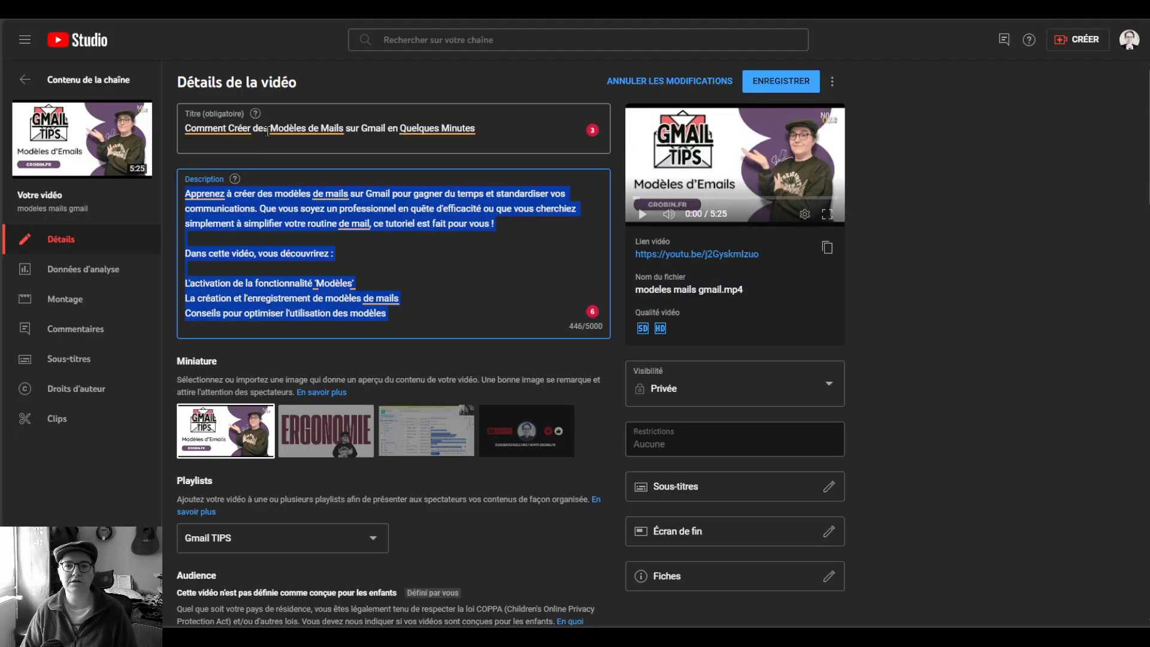
triple_click(329, 128)
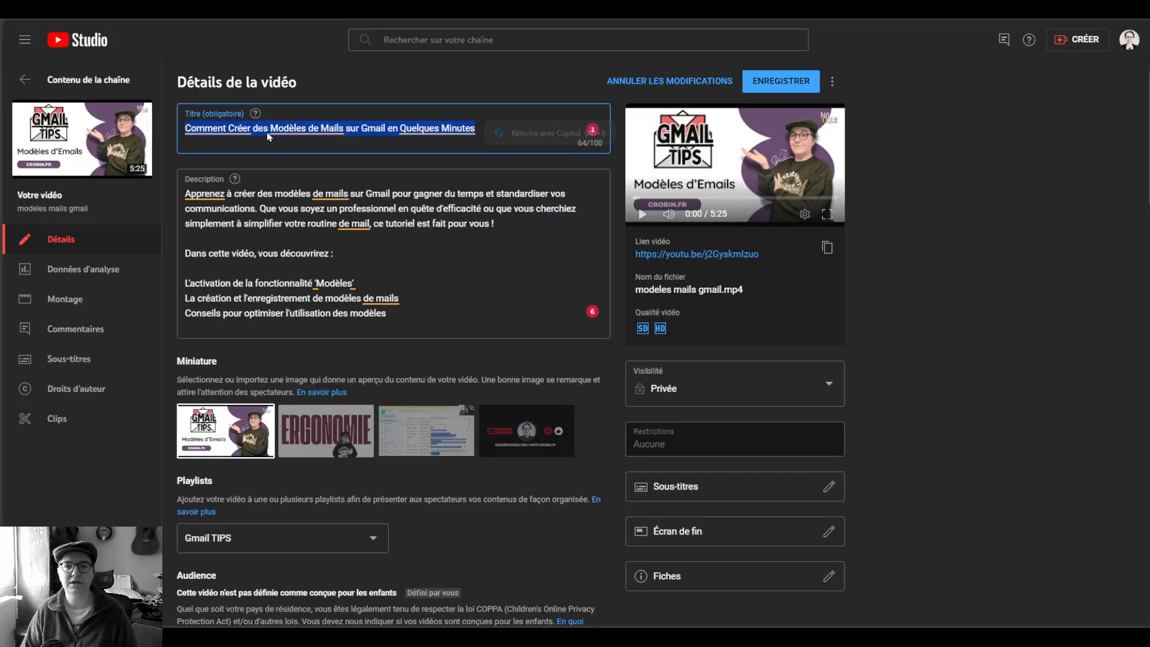
key(ctrl+v)
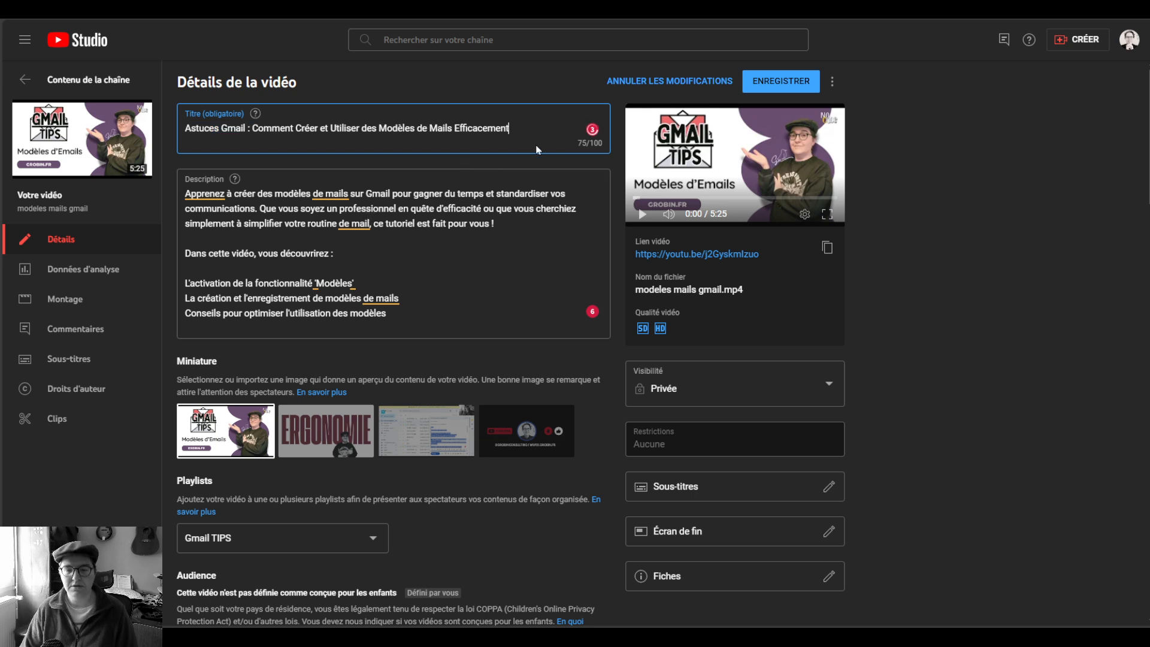
text(en quelques )
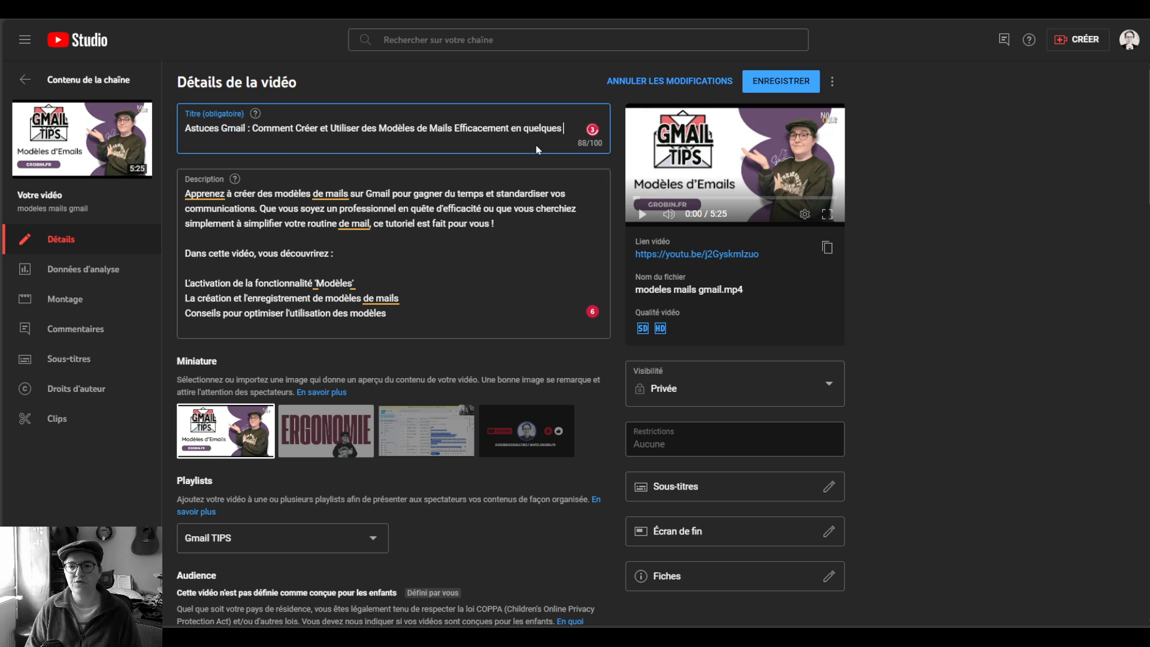
text(minutes)
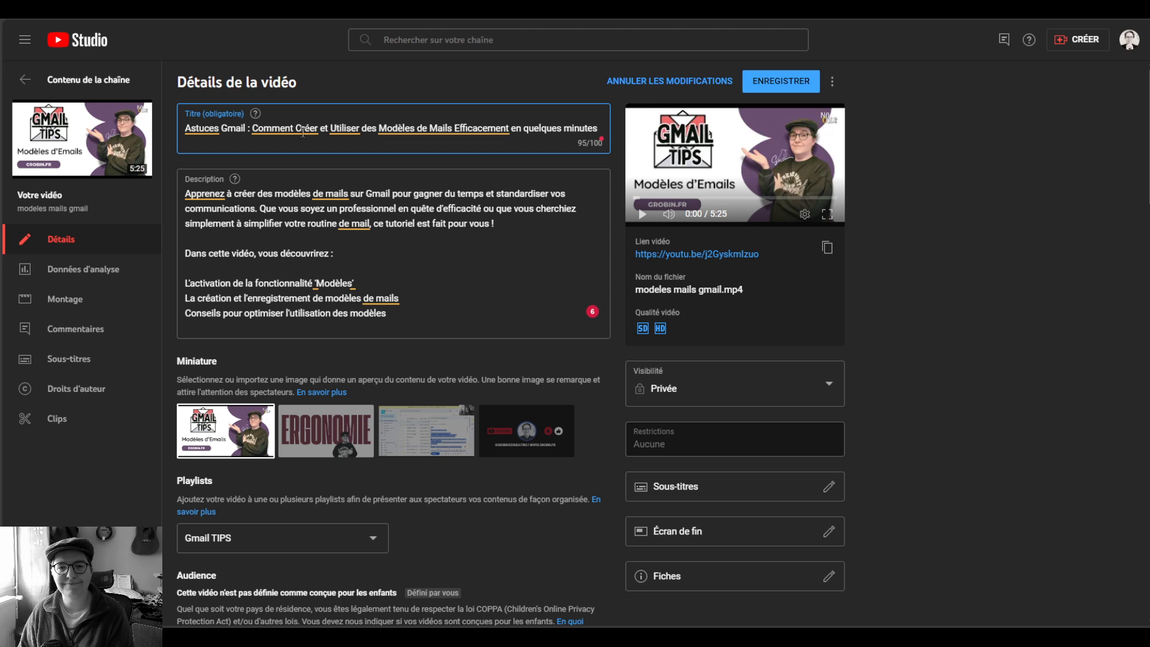
click(365, 129)
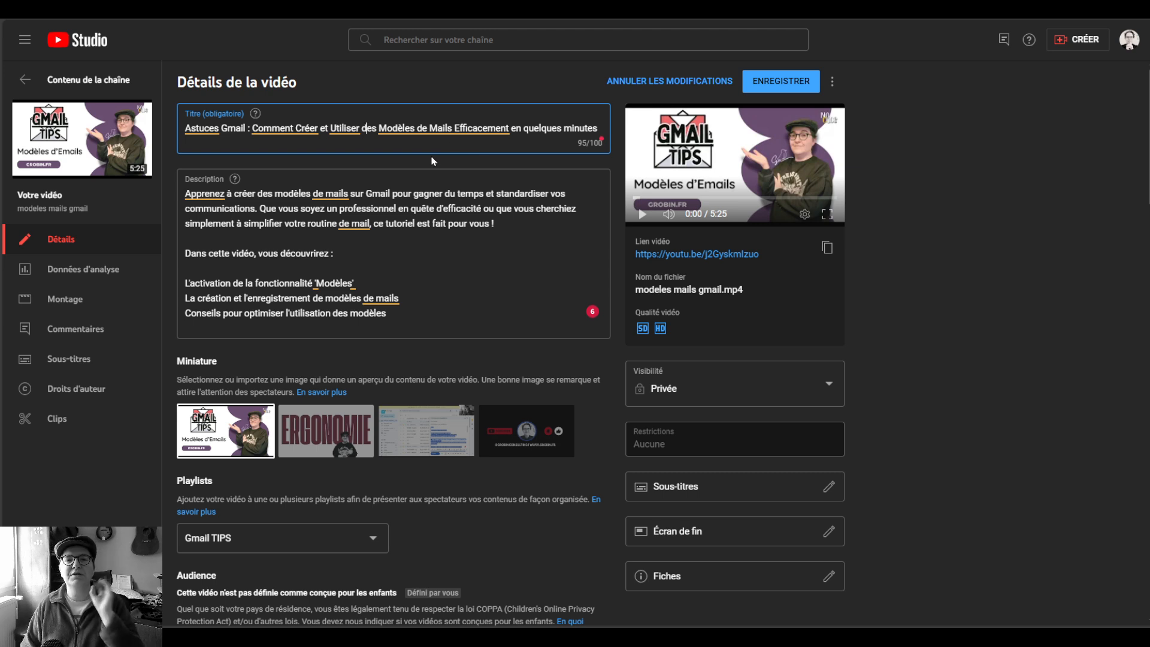
Step: Copy the assistant's enriched description through the three-point list from the OpenAI playground and replace the YouTube Studio video description with it
key(ctrl+Tab)
click(670, 286)
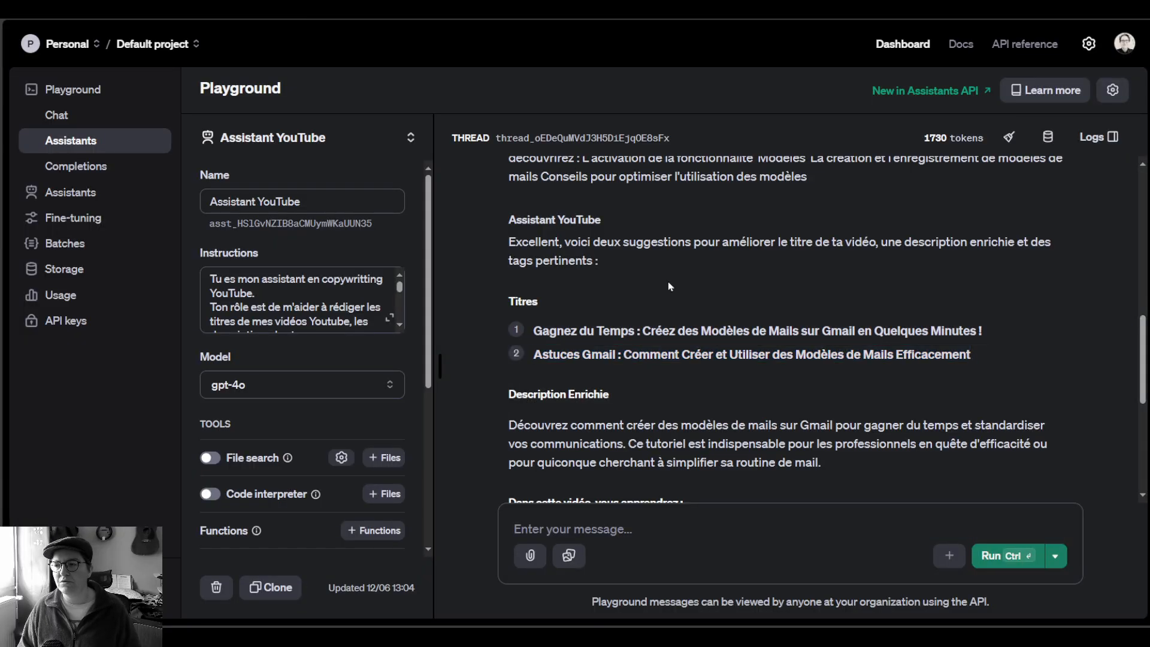
scroll(674, 250, down, 2)
scroll(675, 247, down, 2)
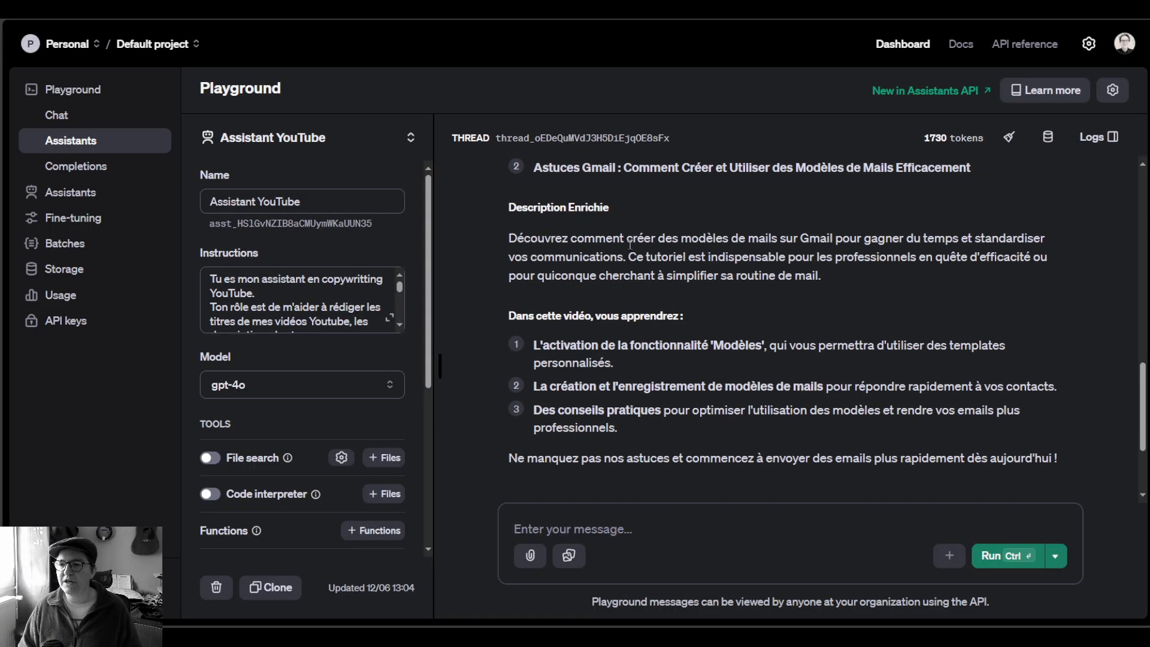
drag(508, 241, 1057, 274)
scroll(782, 241, down, 1)
scroll(764, 243, down, 1)
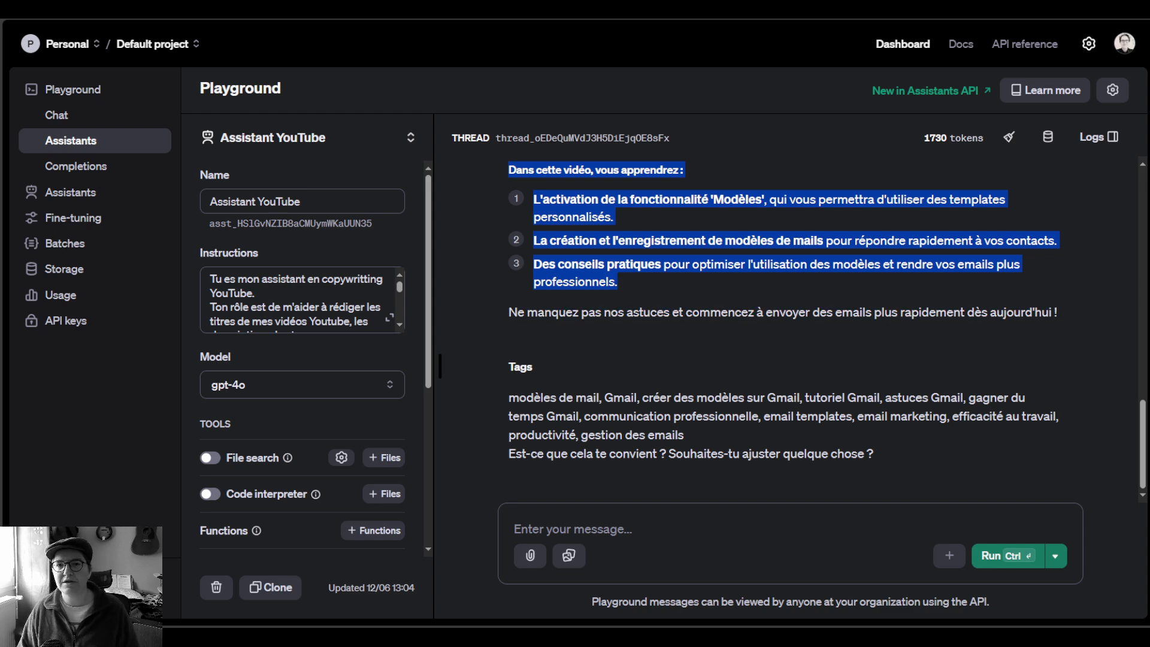
key(ctrl+Tab)
drag(426, 308, 155, 180)
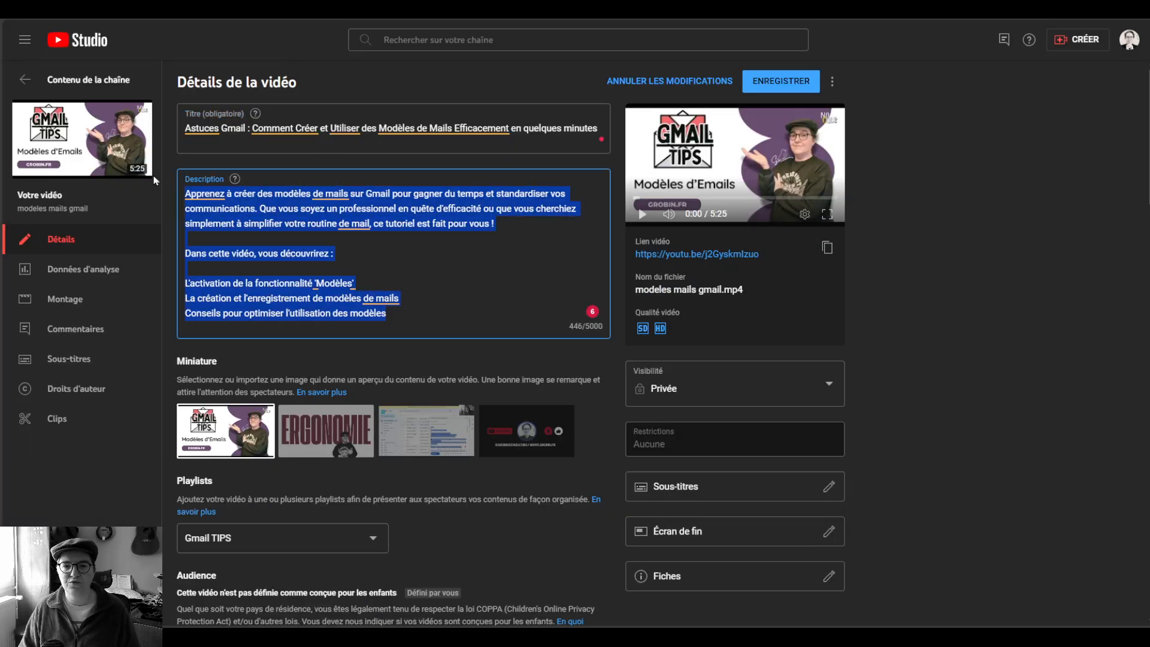
key(ctrl+v)
Step: Insert a blank line after "Dans cette vidéo, vous apprendrez :" and prefix each of the three list lines with a dash
click(378, 255)
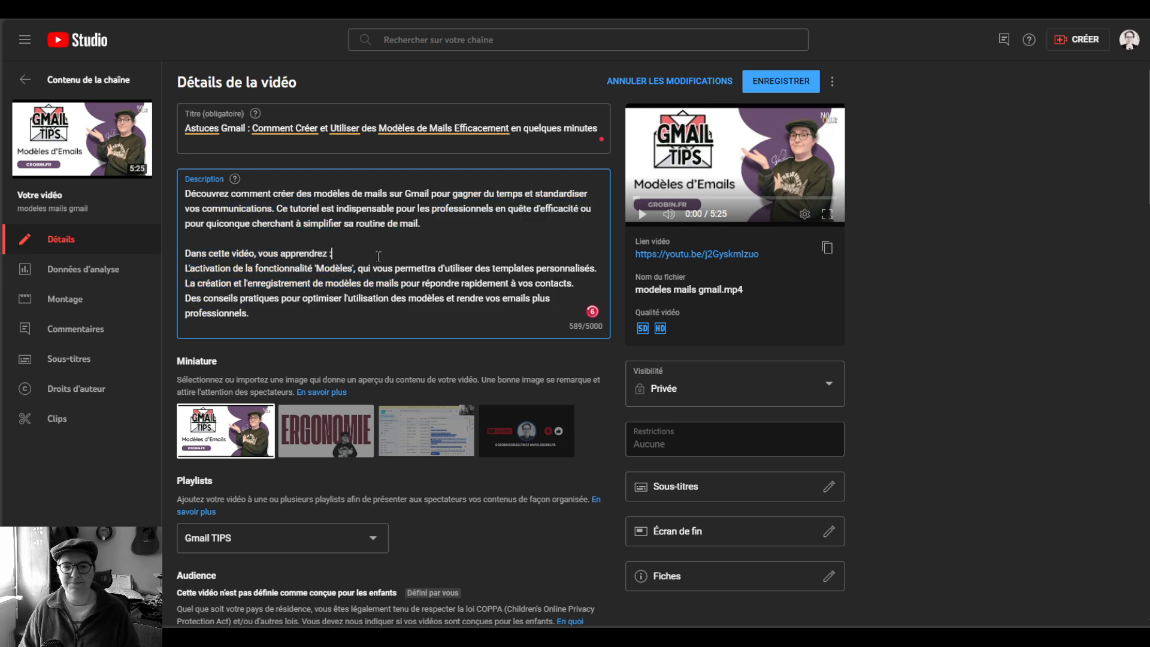
key(Return)
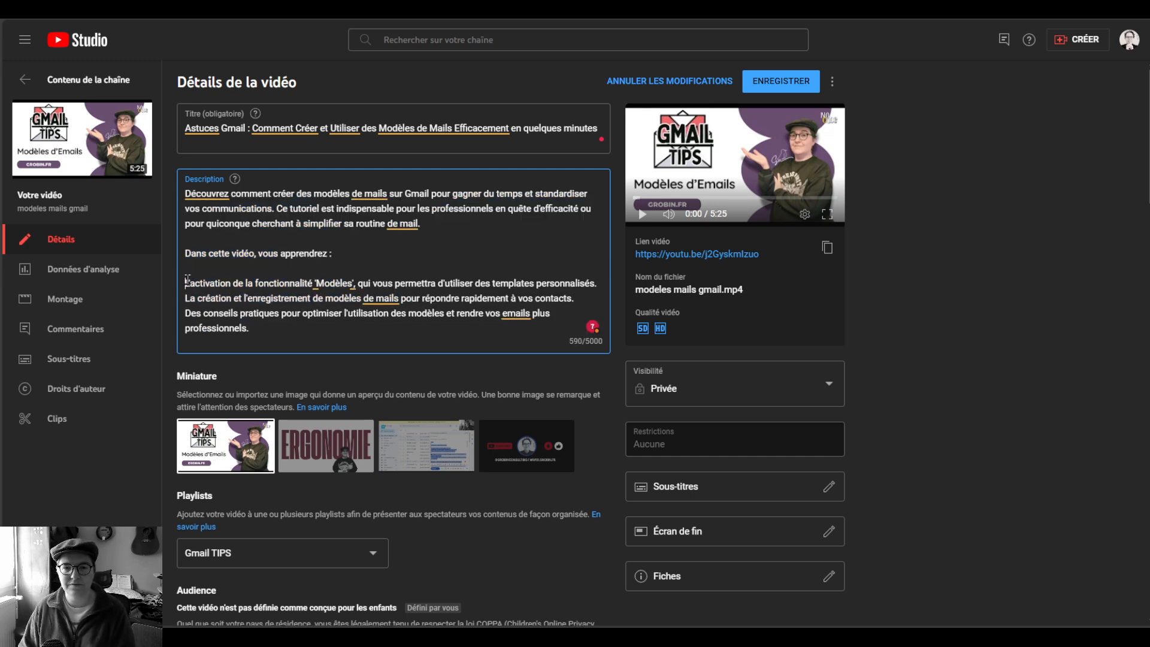
click(186, 282)
text(-)
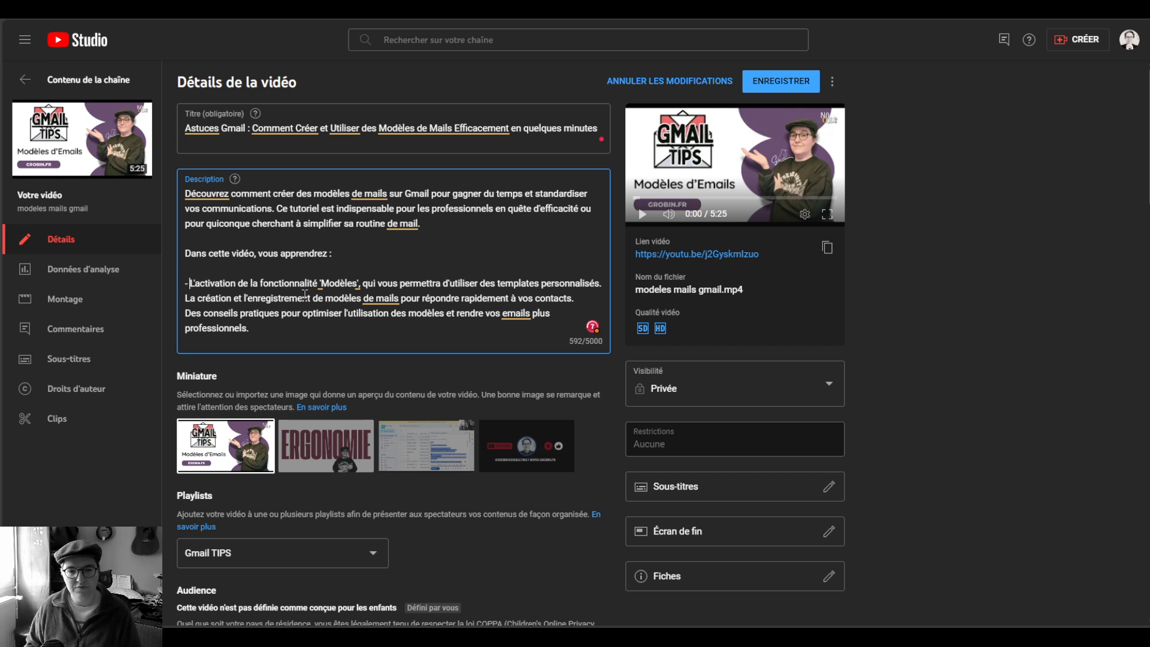
key(Down)
text(-)
key(Down)
text(-)
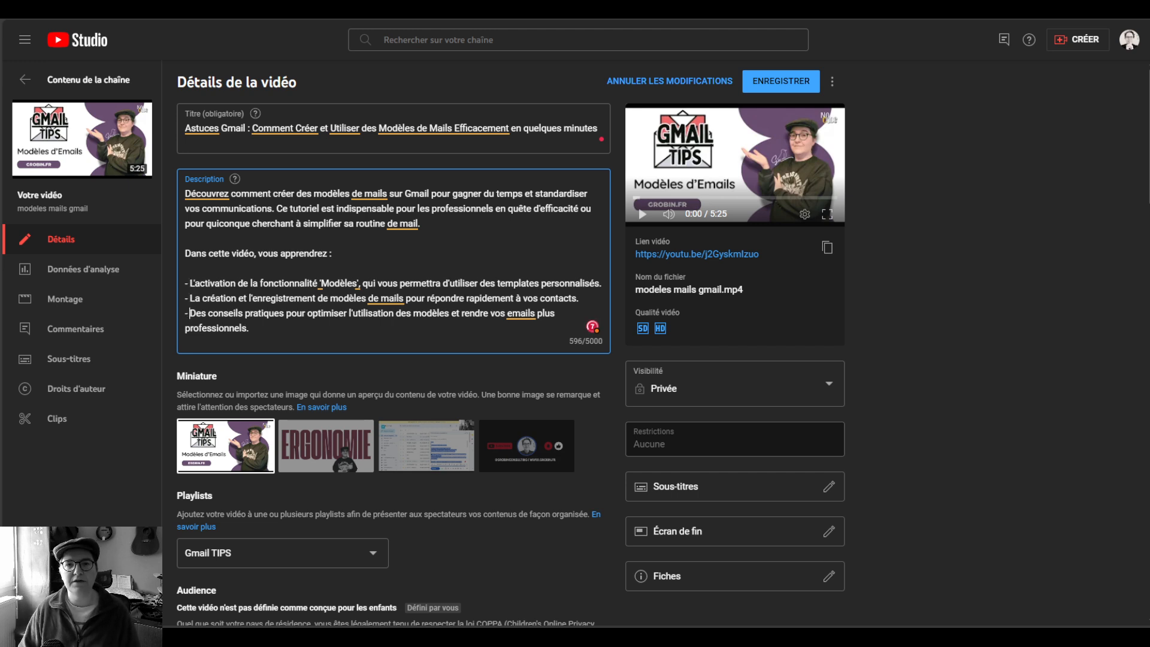
Step: Return to the OpenAI playground and copy the full list of suggested tags, from "modèles de mail" to "gestion des emails"
key(ctrl+Tab)
click(785, 339)
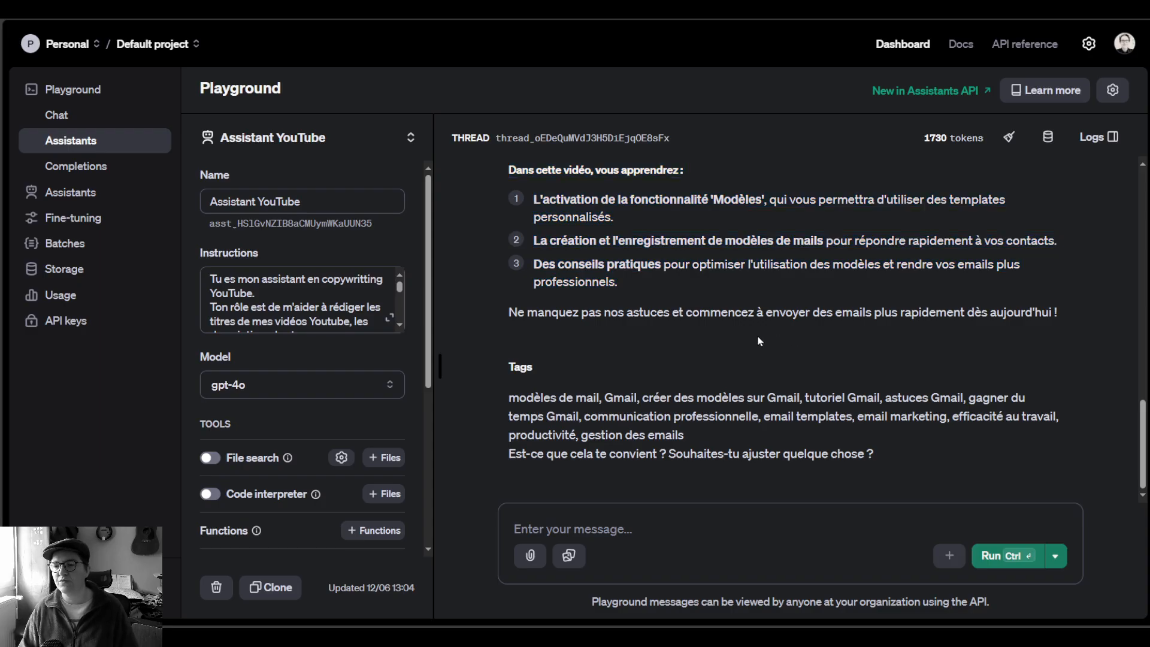
drag(504, 405, 699, 434)
key(ctrl+c)
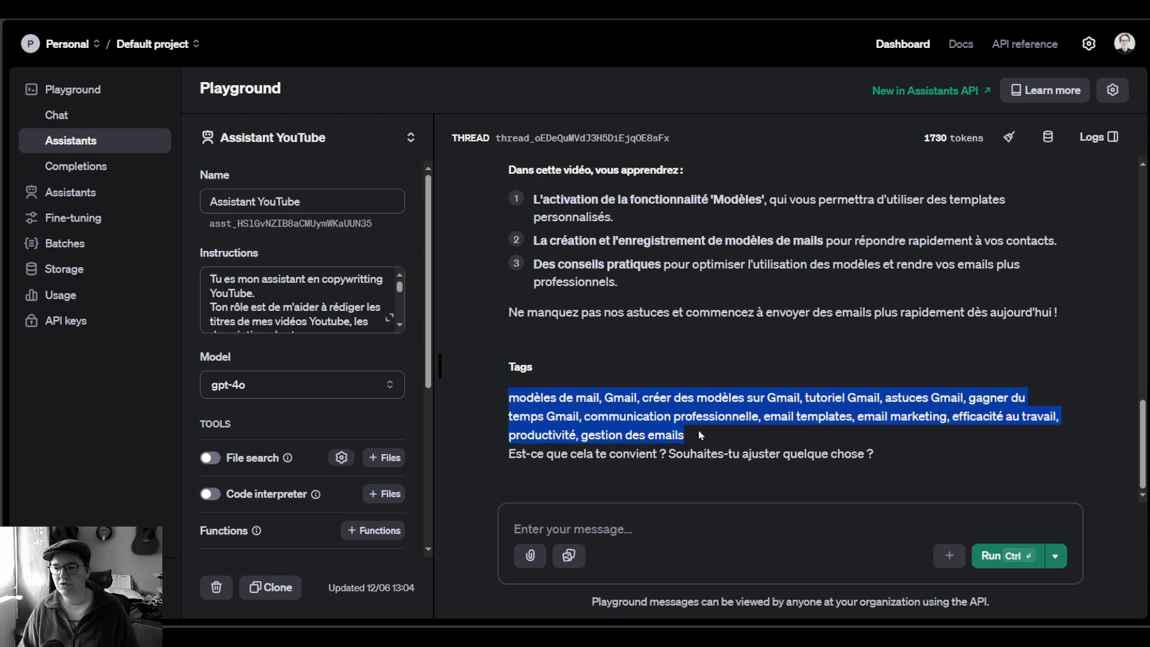
Step: Switch to YouTube Studio, add the copied tags after the video's existing ones and save the video details
key(ctrl+Tab)
scroll(362, 447, down, 15)
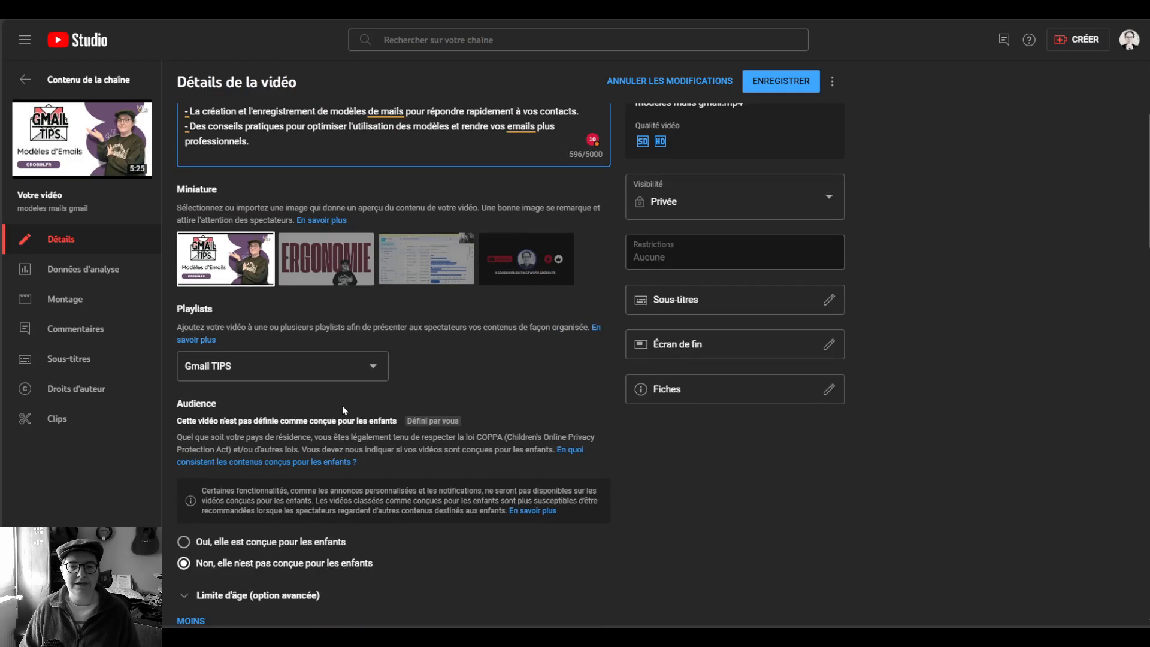
scroll(340, 395, down, 6)
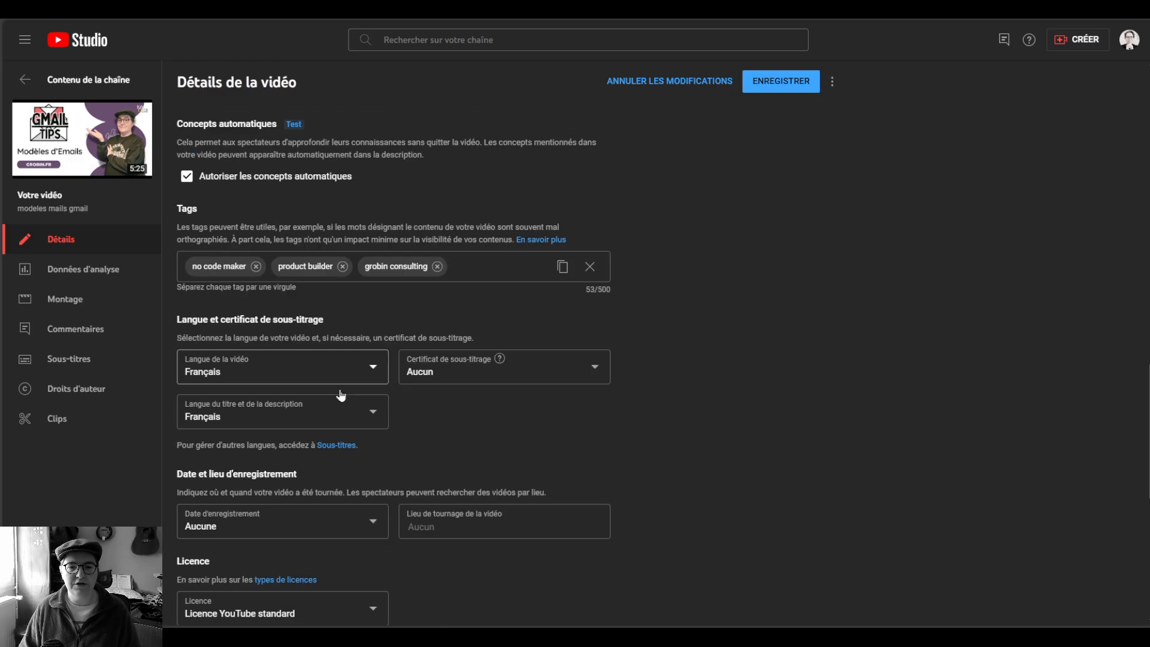
click(512, 264)
key(ctrl+v)
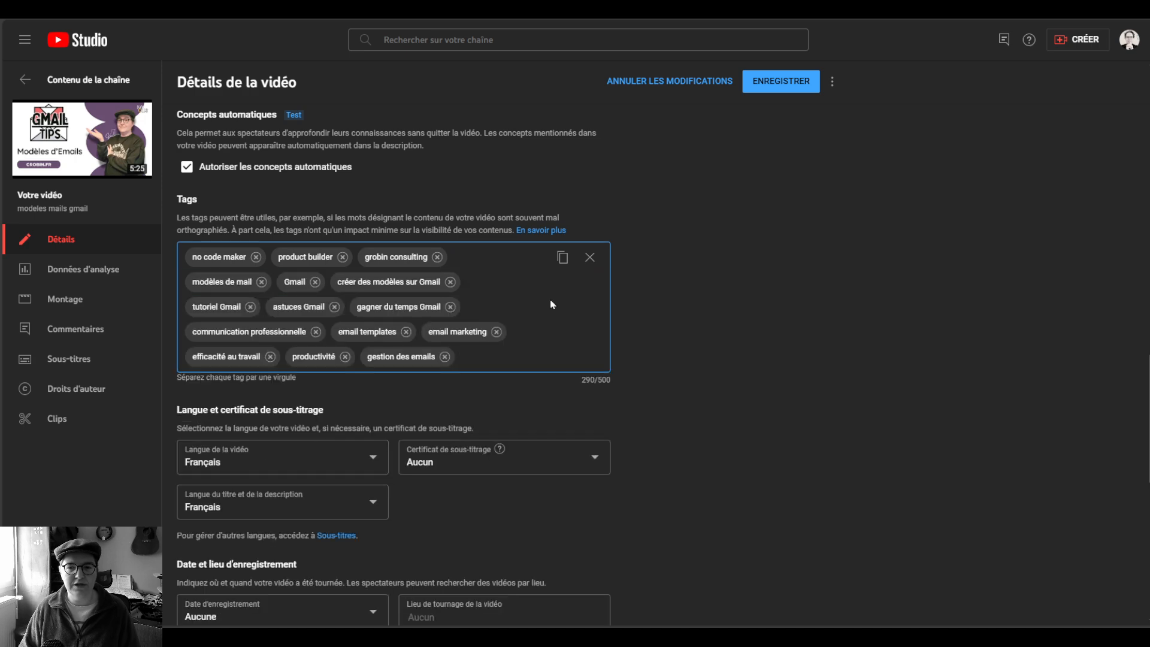
click(703, 388)
scroll(501, 483, up, 15)
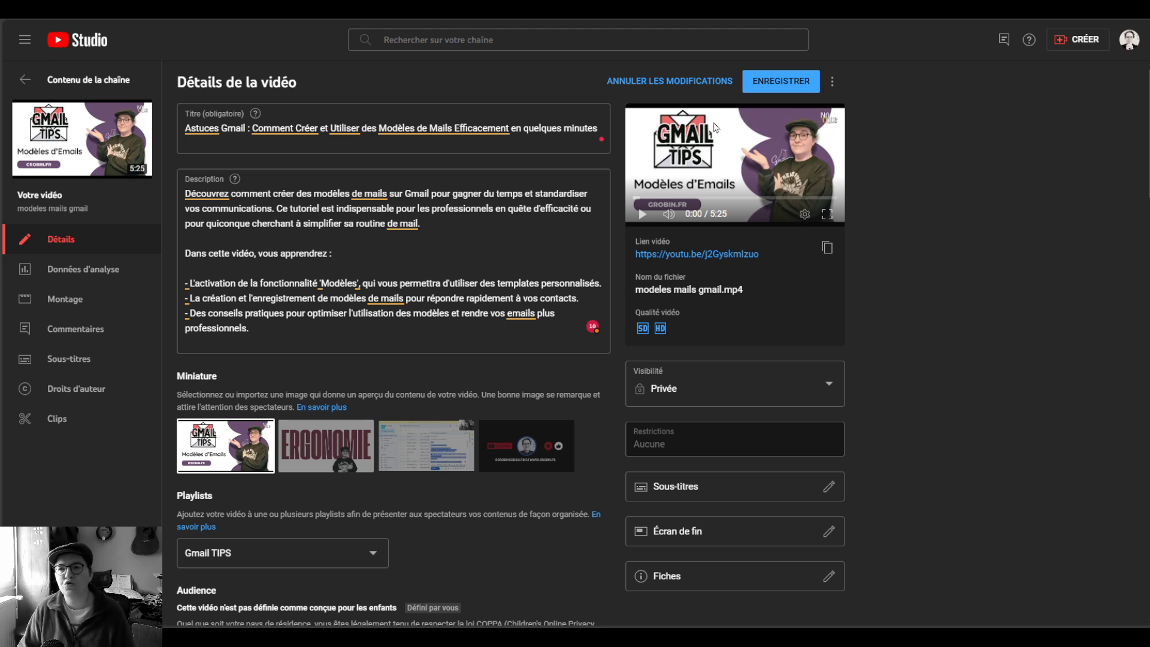
click(764, 90)
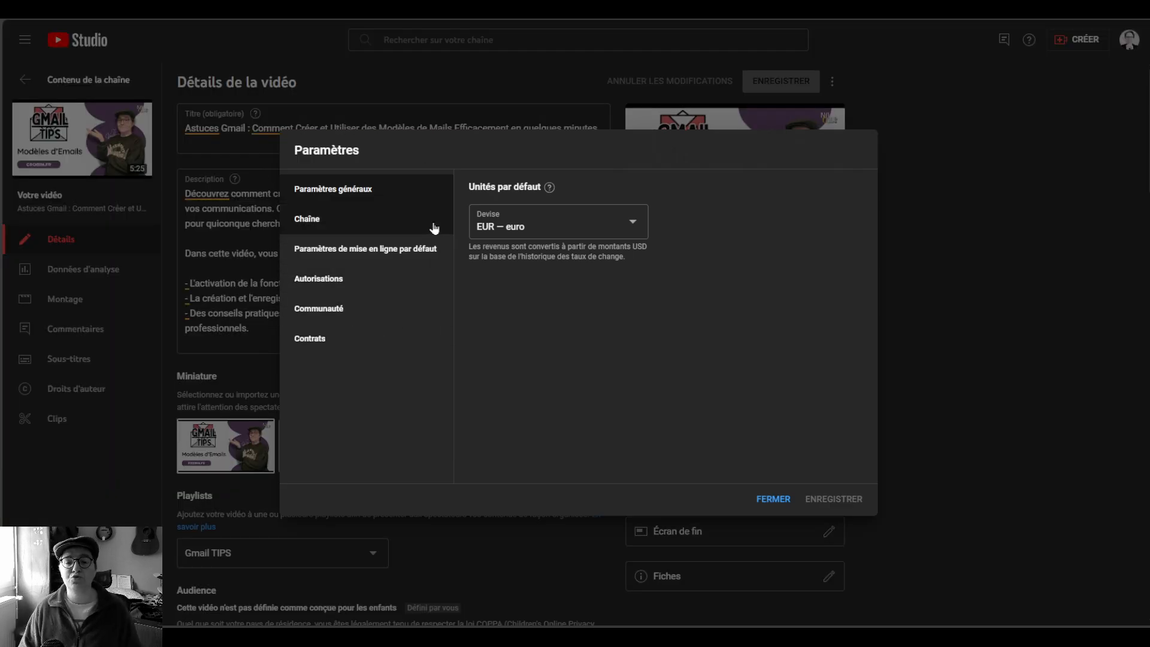
Step: Copy the entire default description from the channel's upload default settings and close the settings without changes
click(353, 226)
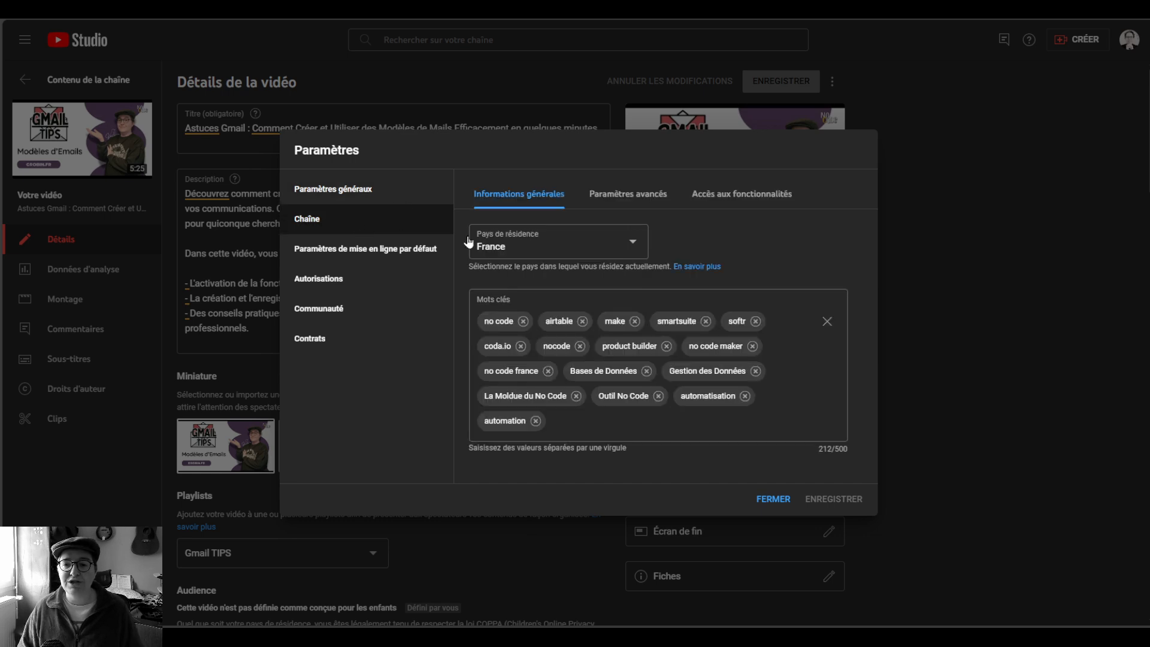
click(356, 253)
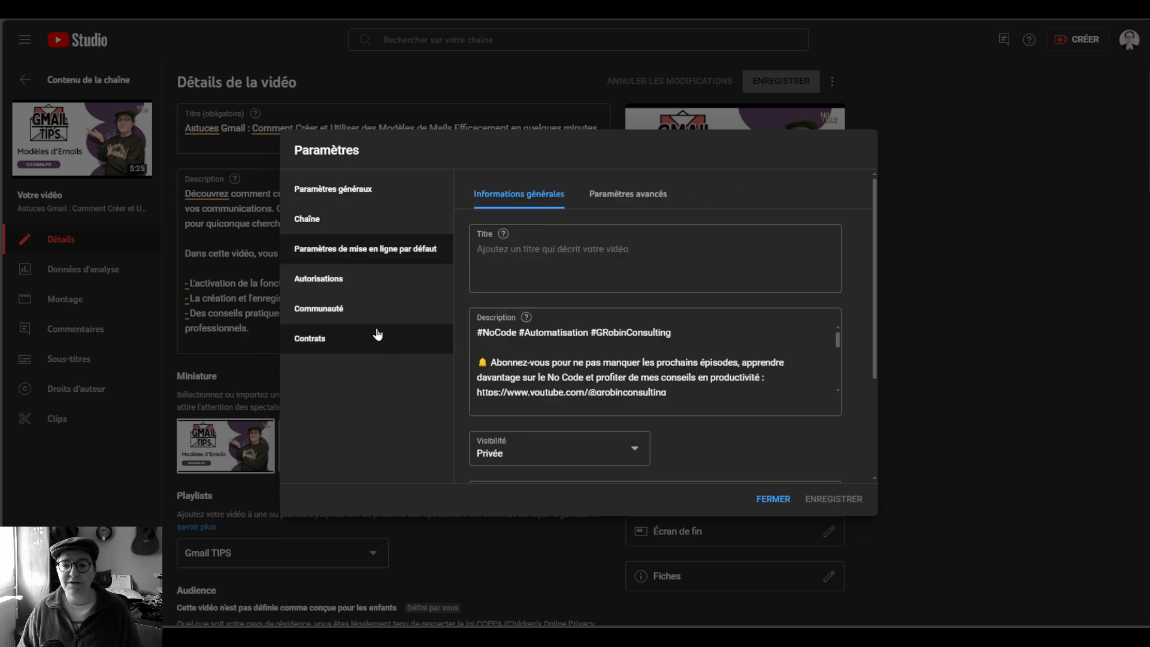
click(632, 329)
key(ctrl+a)
key(ctrl+c)
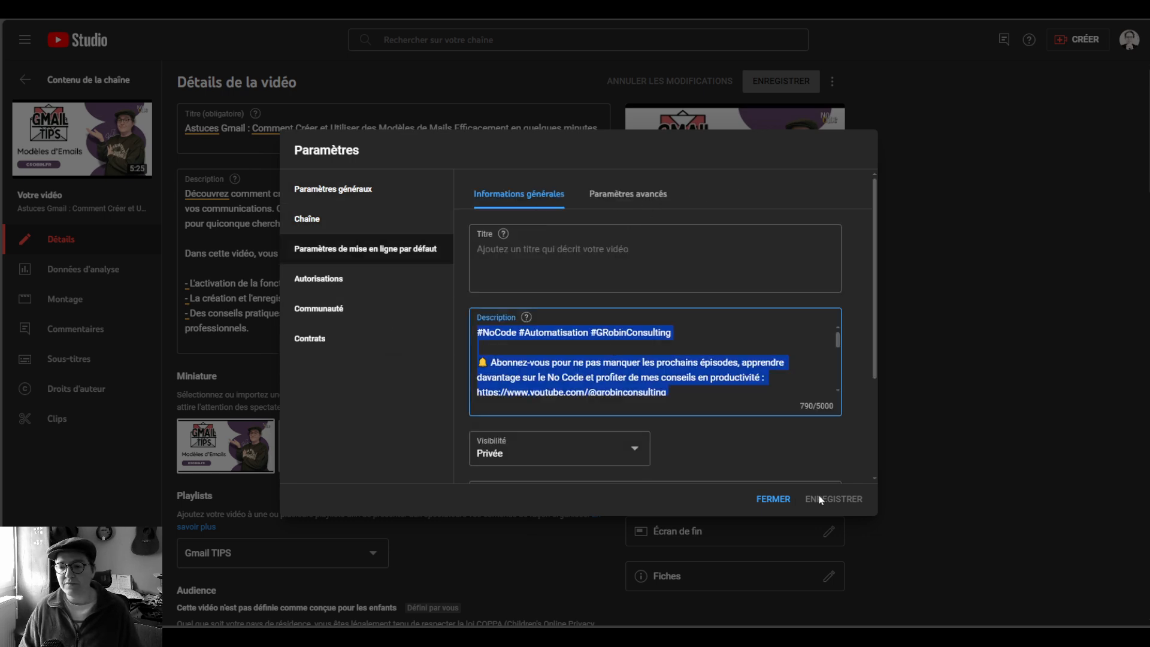
click(784, 500)
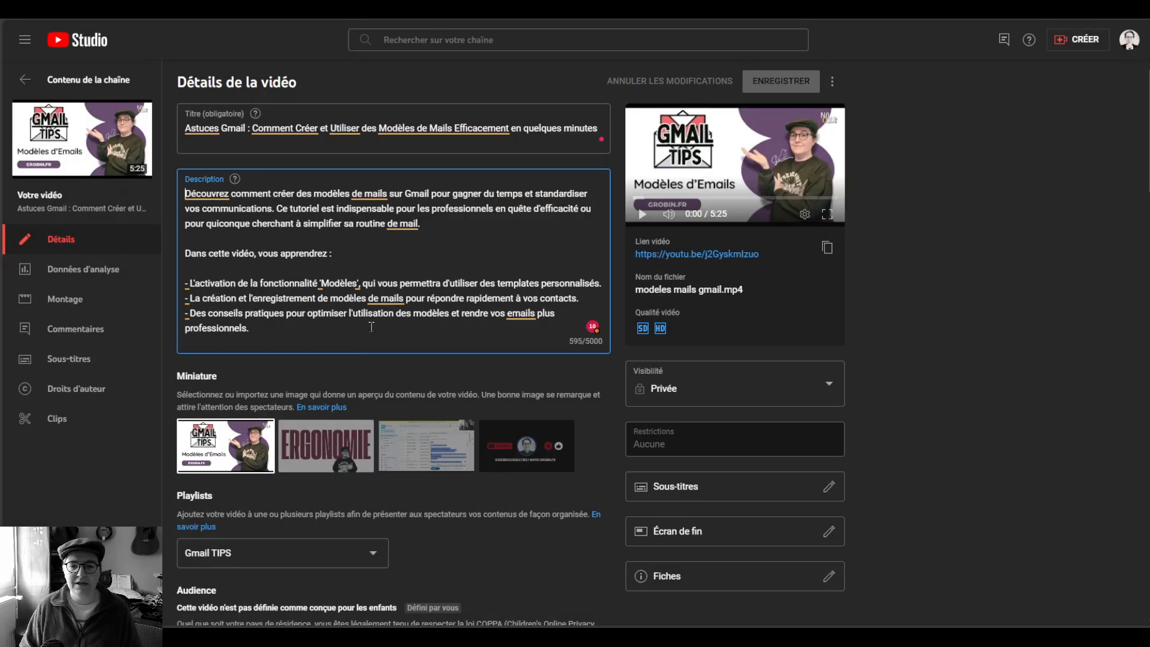
Step: Paste the copied default text below the video description, separated by a blank line, and save the video details
key(Return)
key(Return)
key(ctrl+v)
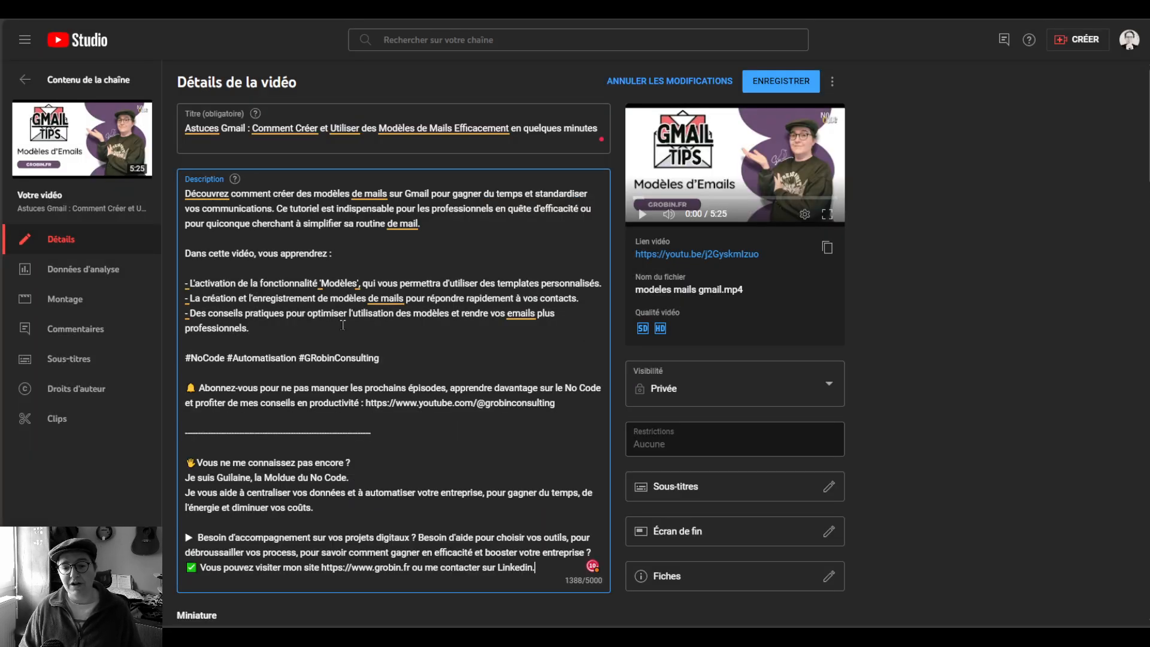
scroll(340, 309, down, 2)
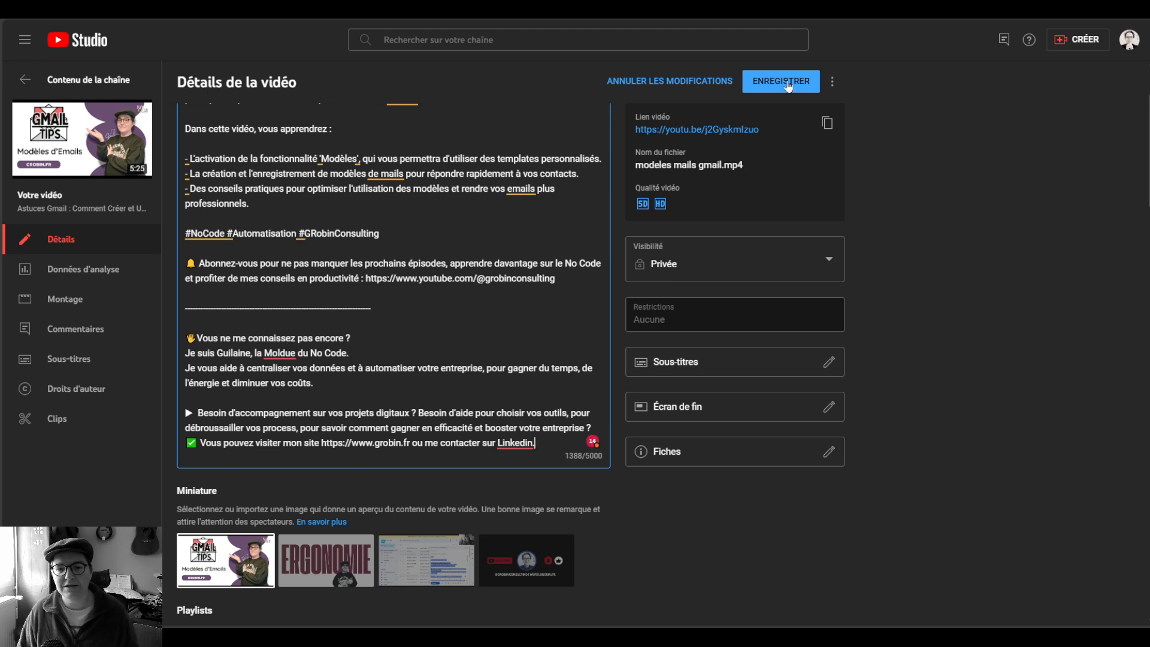
click(783, 82)
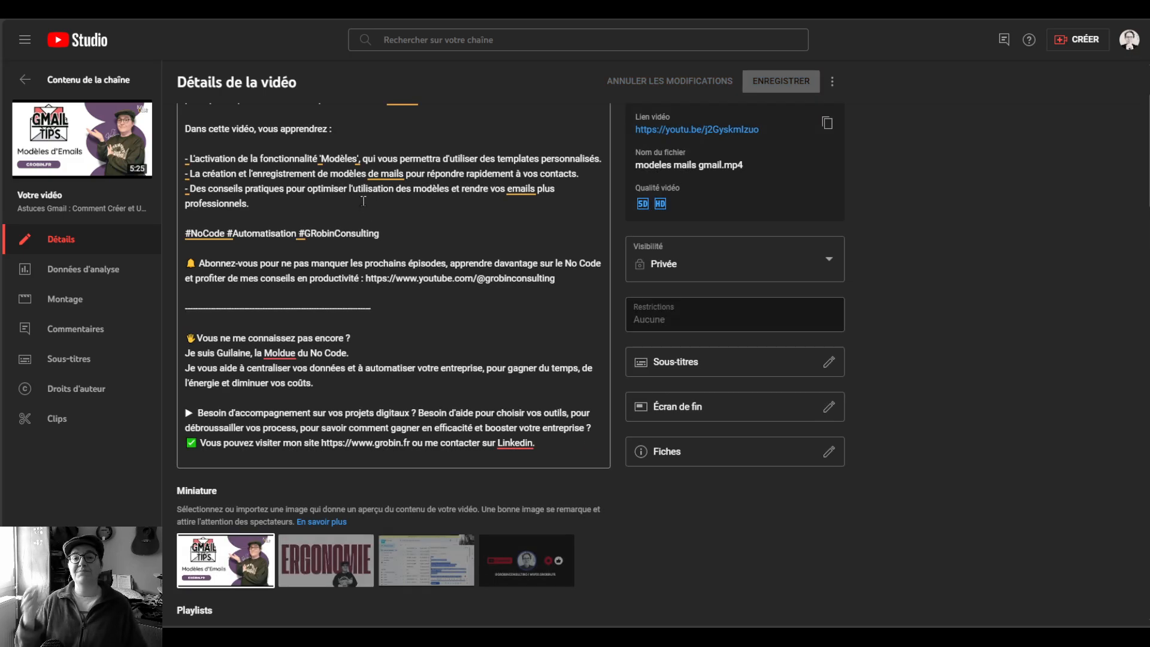